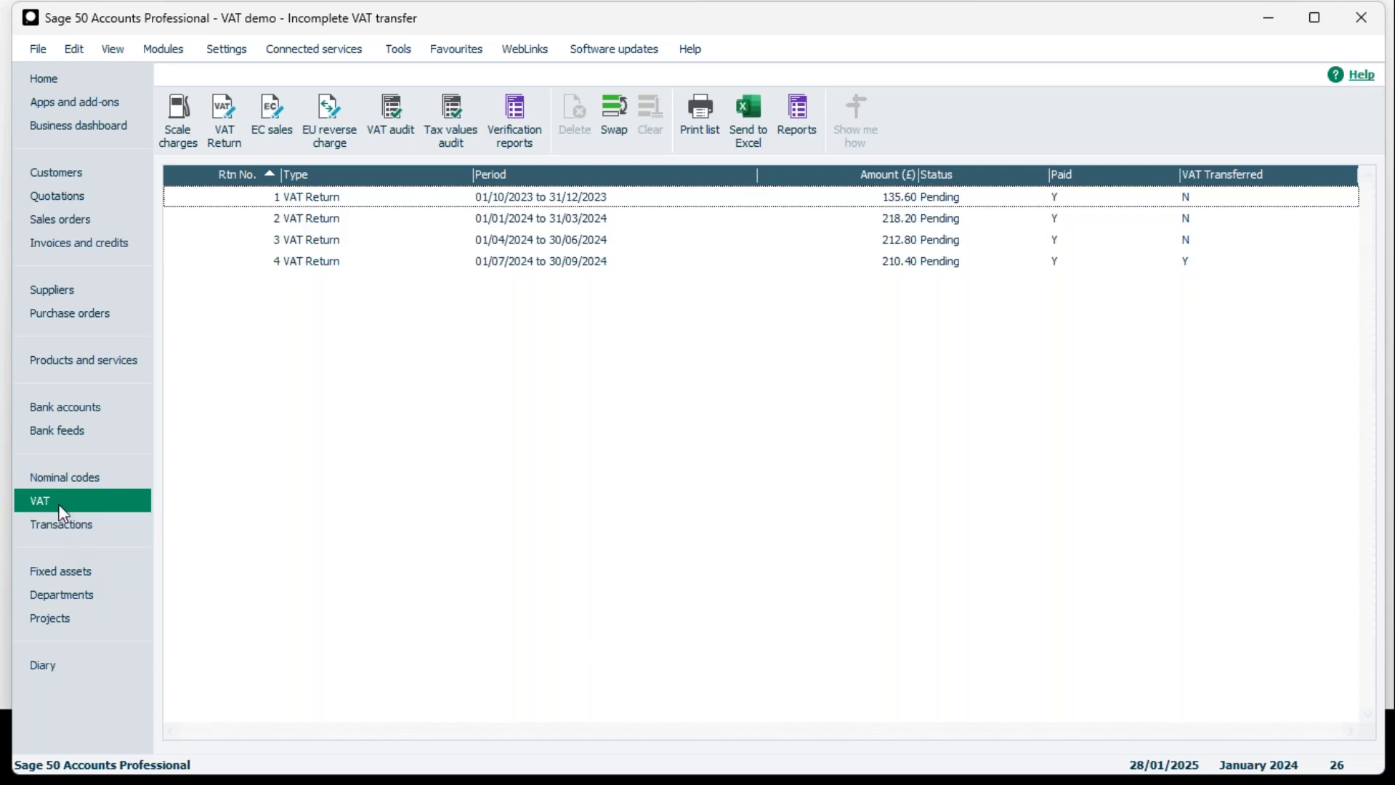
- Review the VAT control accounts 2200–2202 in Nominal codes, then open the 'VAT transfer complete' company
click(76, 479)
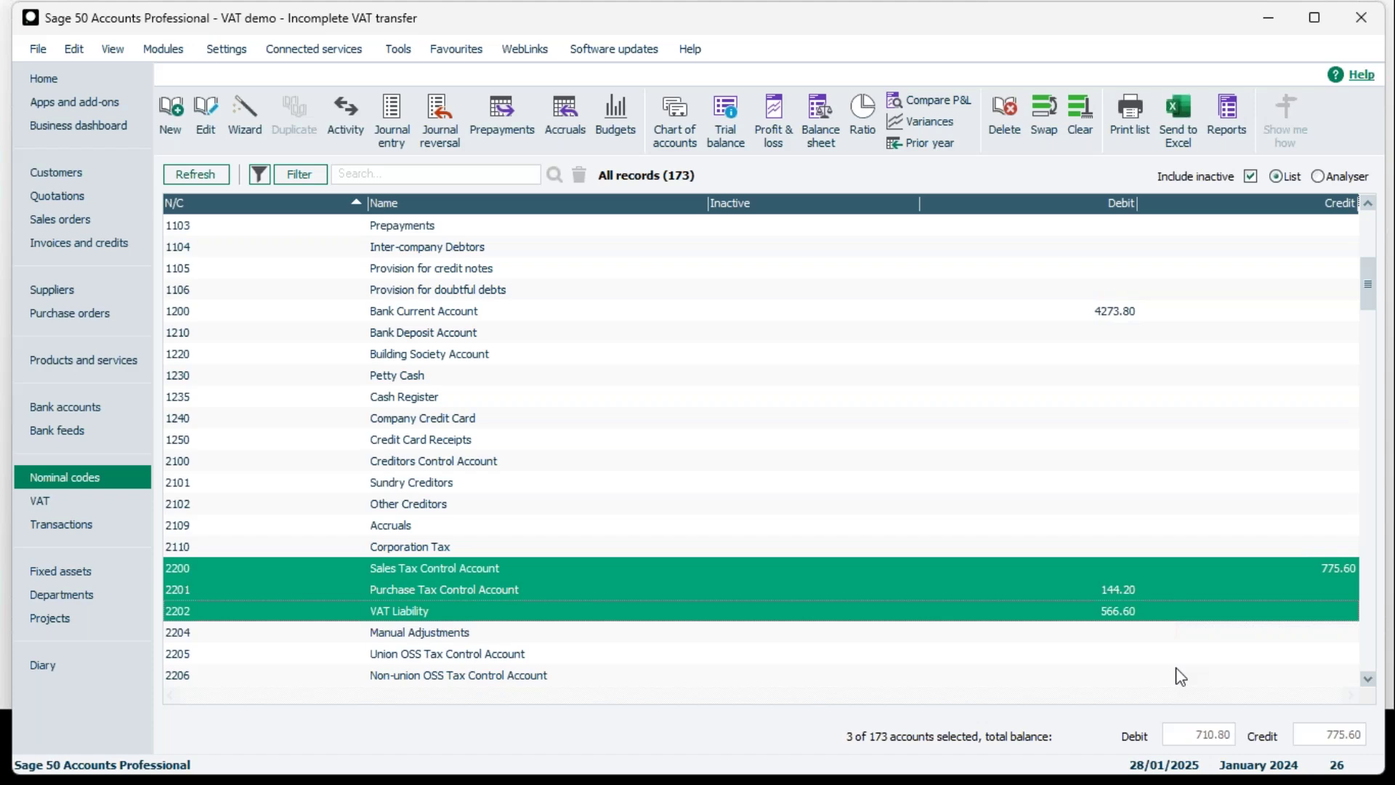
mouse_move(1308, 771)
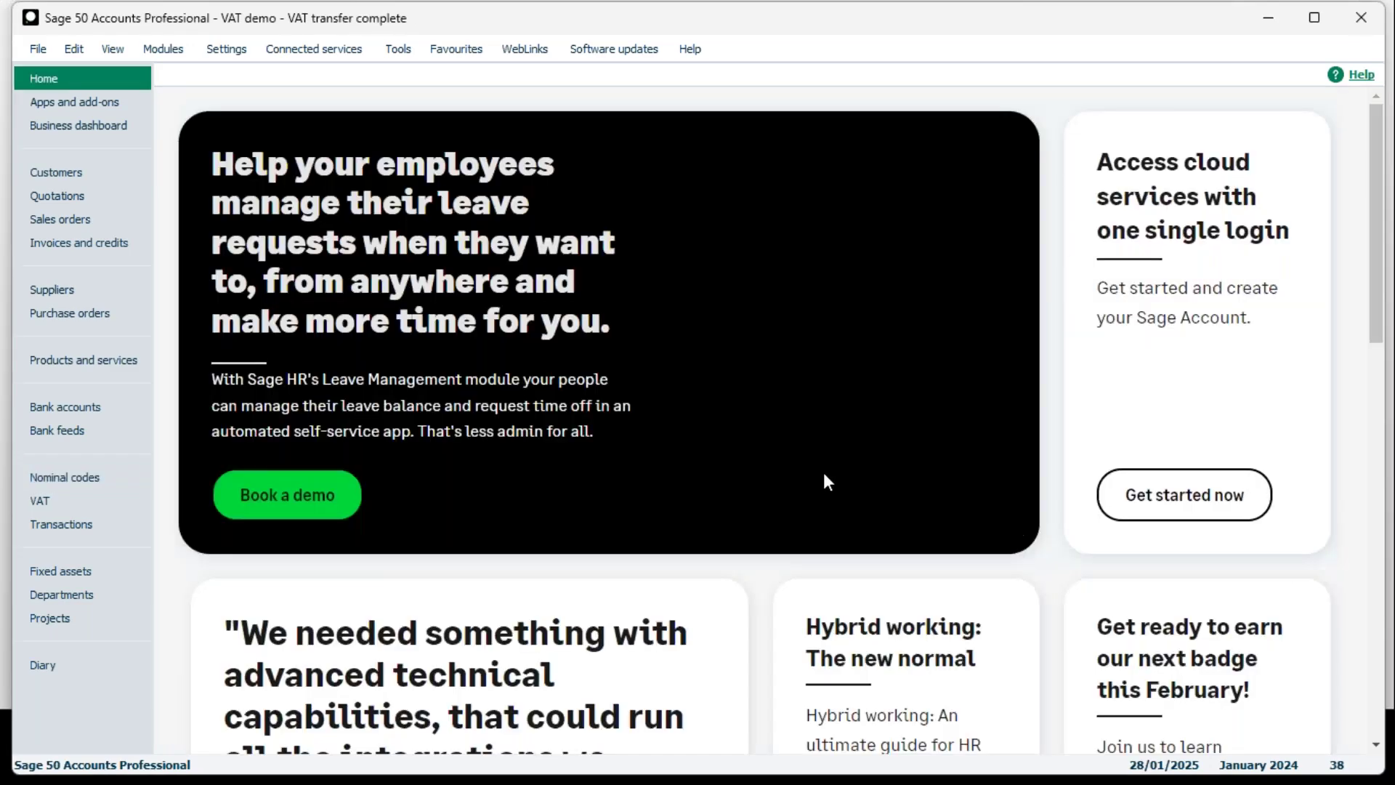
- Select nominal accounts 2200, 2201 and 2202 to confirm their 64.80 total, then open VAT Demonstration
click(112, 484)
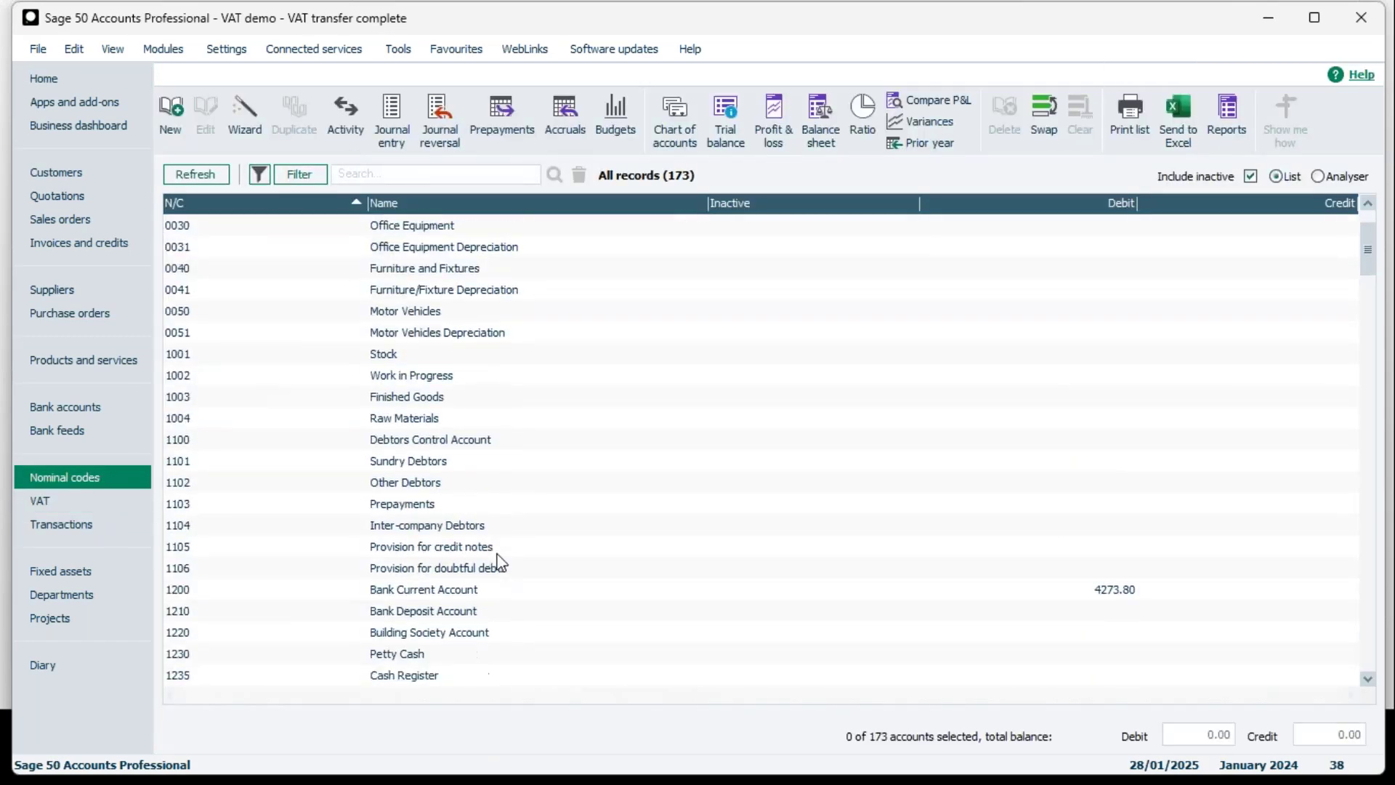
scroll(500, 561, down, 6)
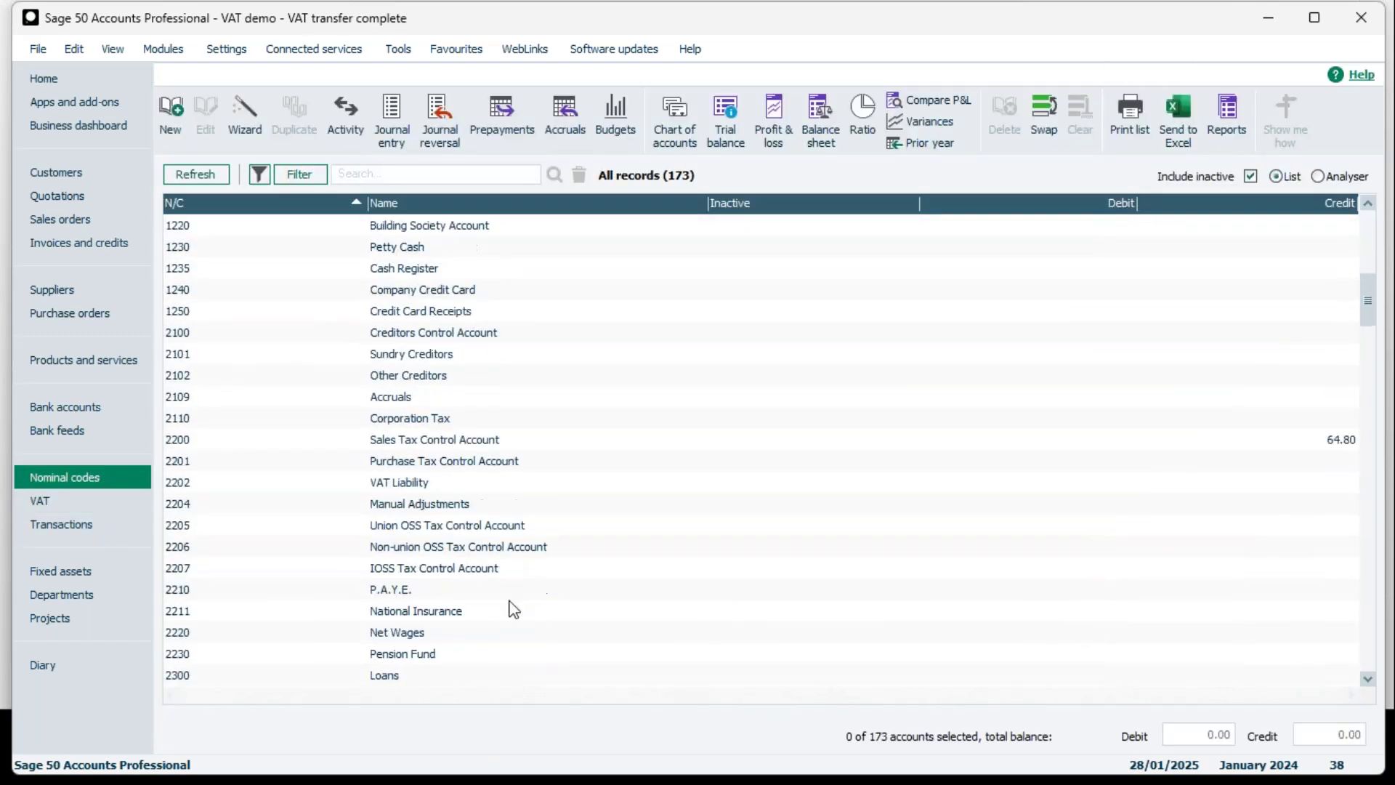
click(521, 440)
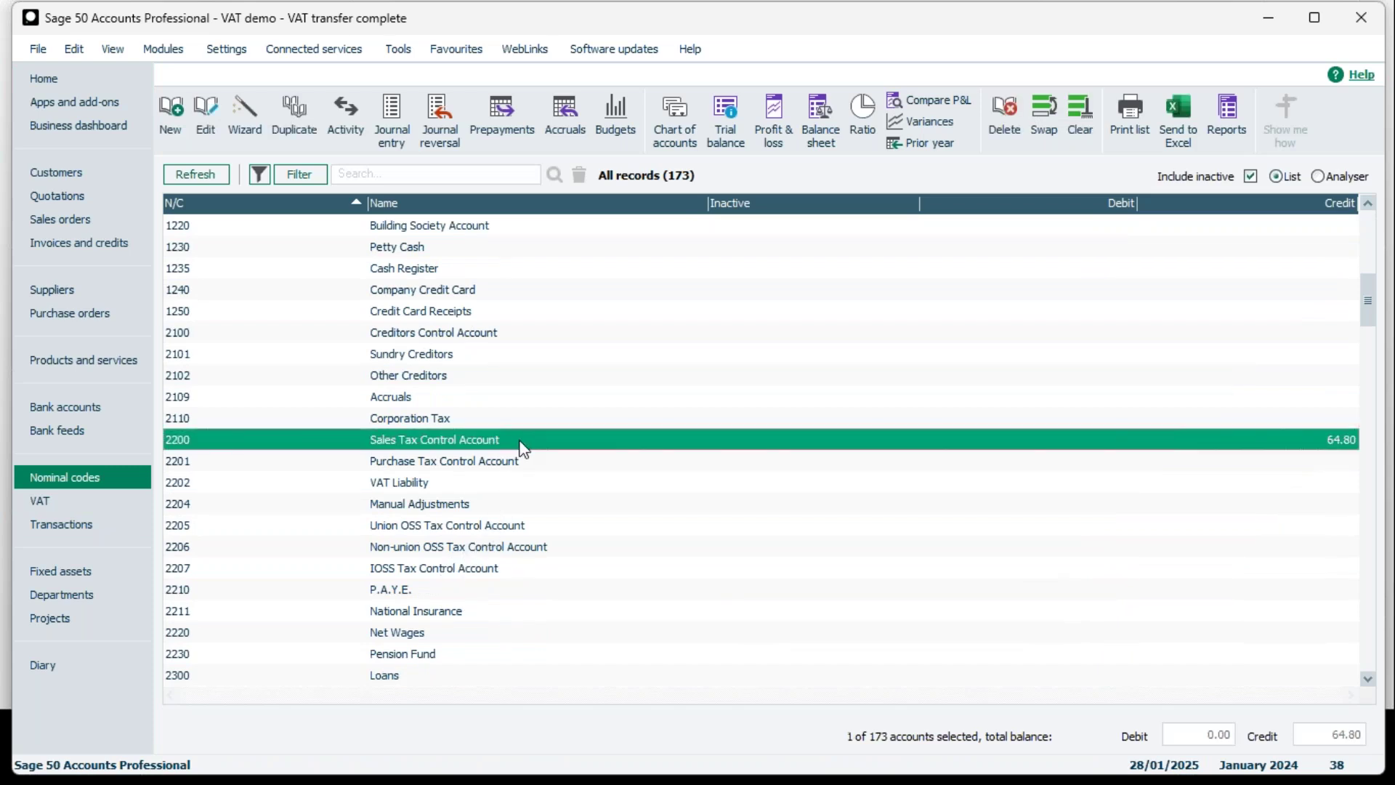
click(535, 465)
click(529, 489)
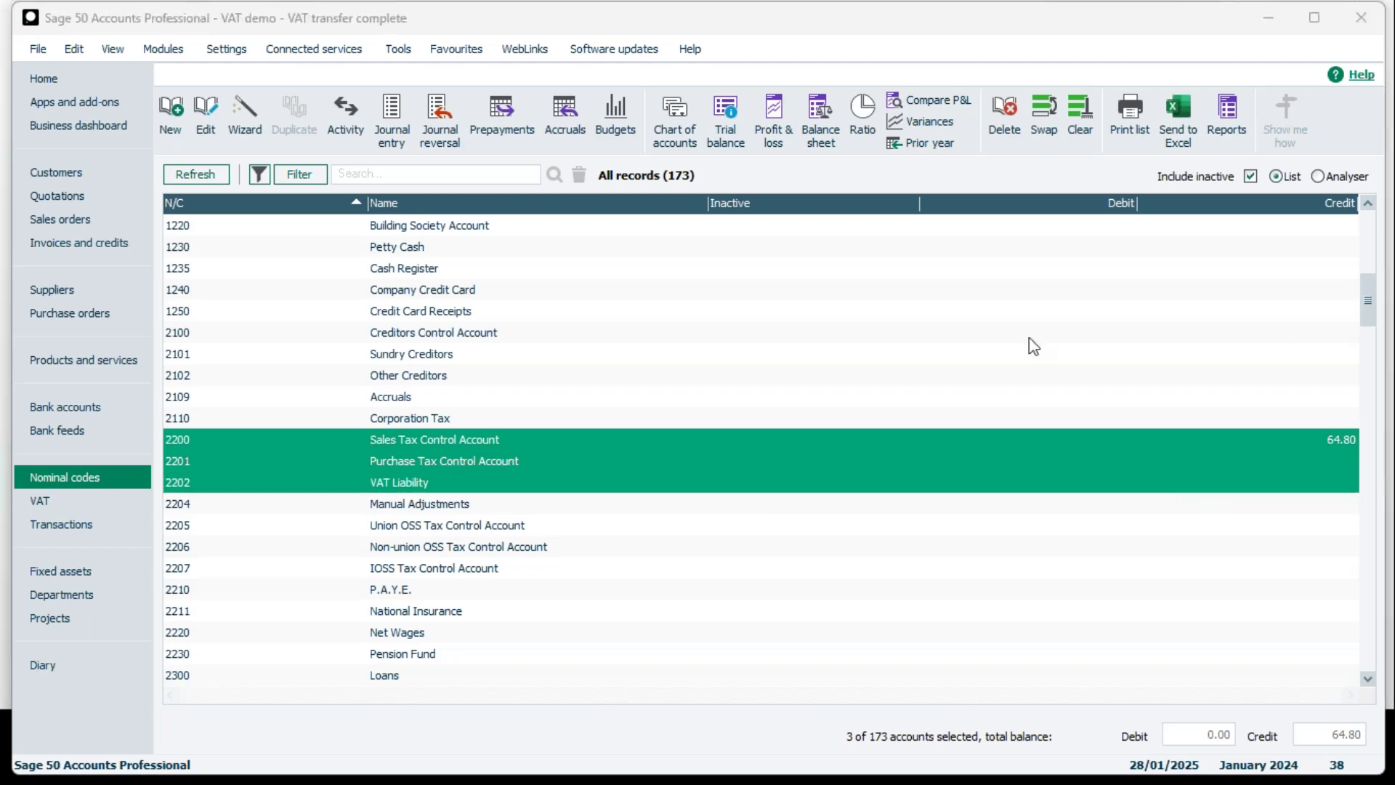
click(42, 503)
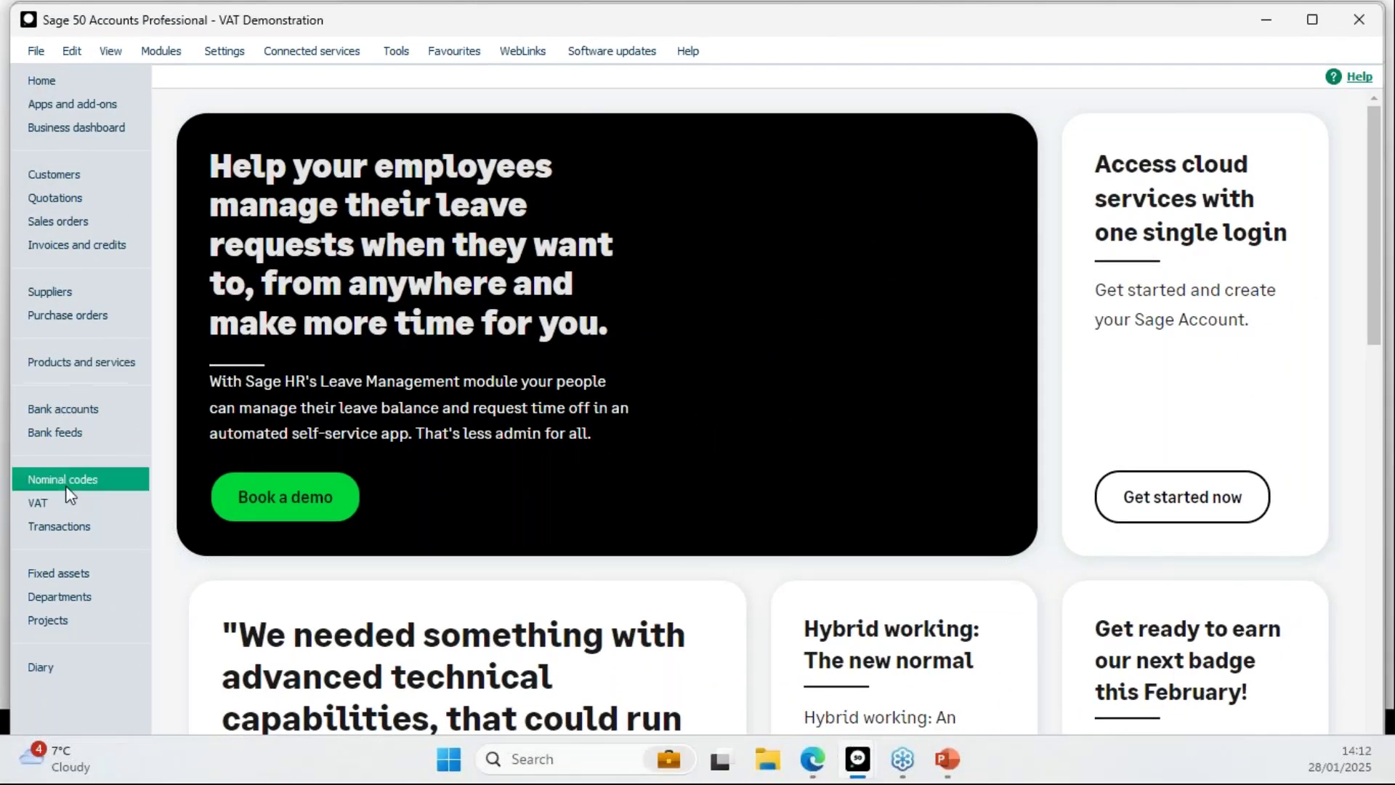
- Open VAT return 19 (01/10/2024–31/12/2024) to review its reconciled and transfer figures, then close it
click(85, 496)
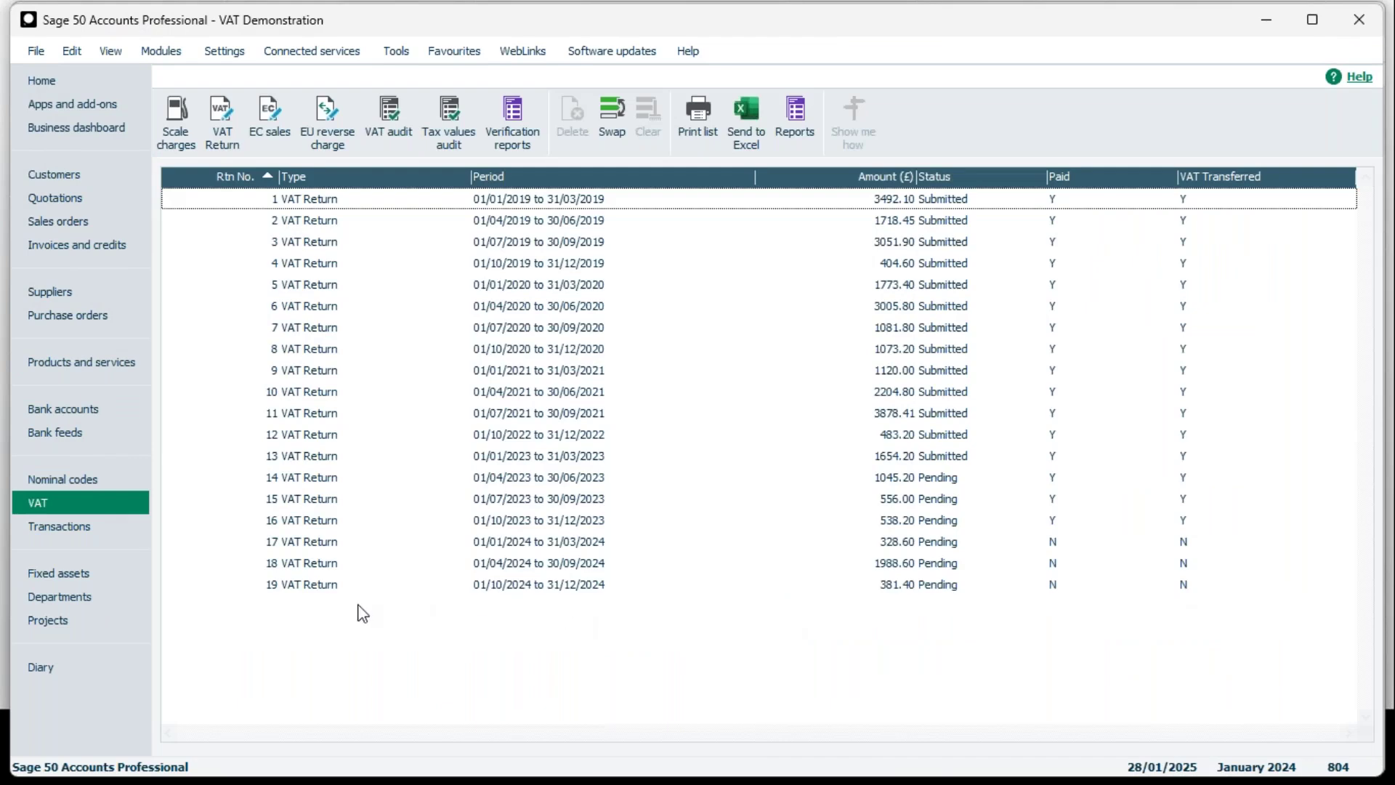
click(585, 597)
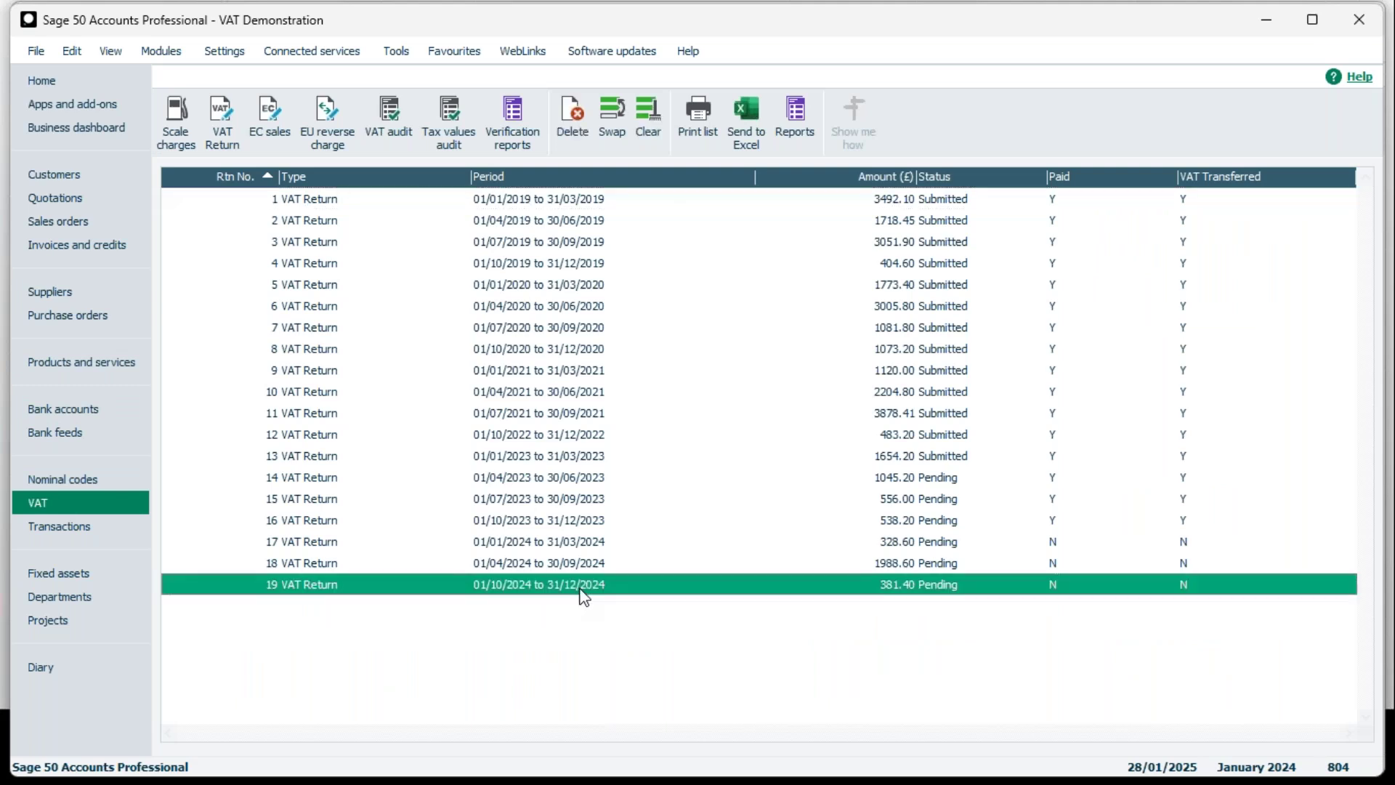
double_click(584, 593)
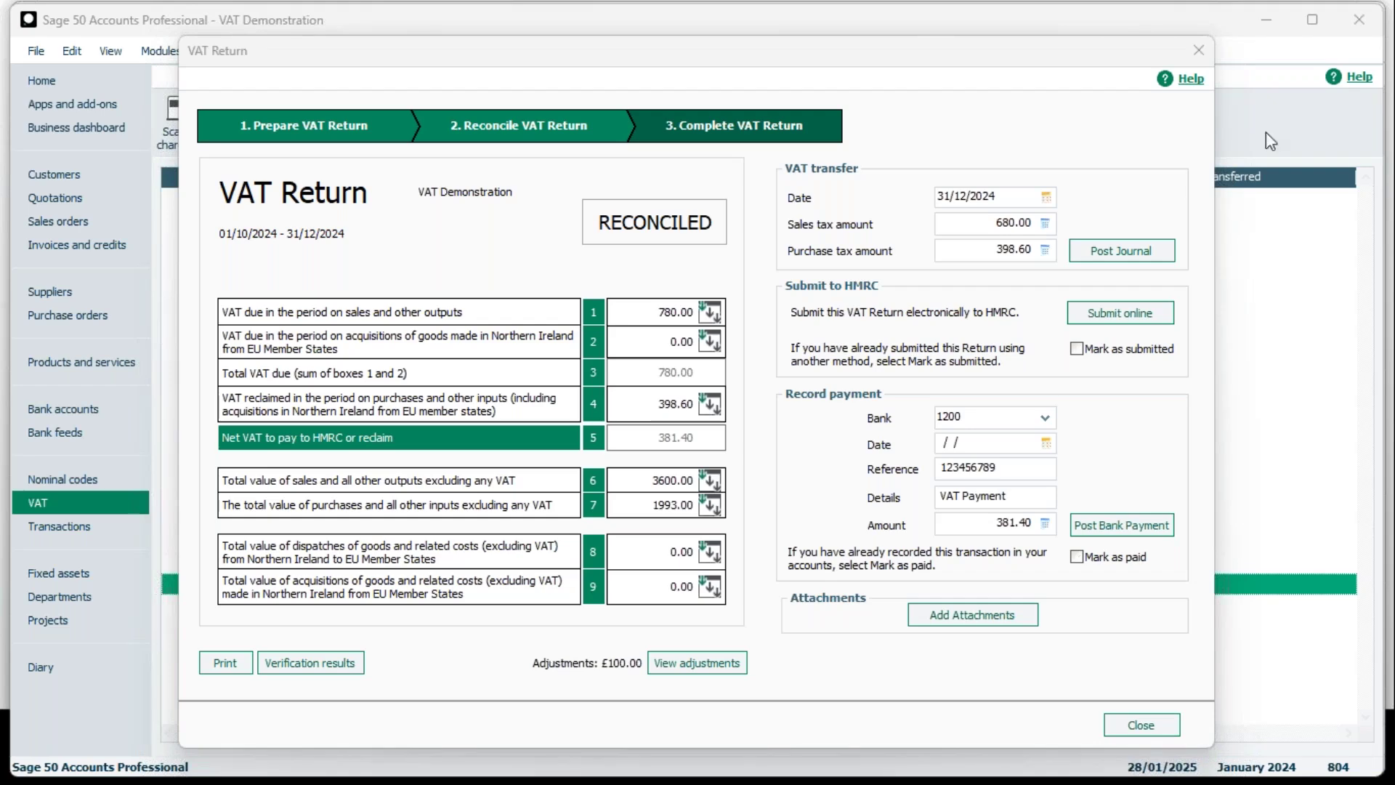
click(1203, 54)
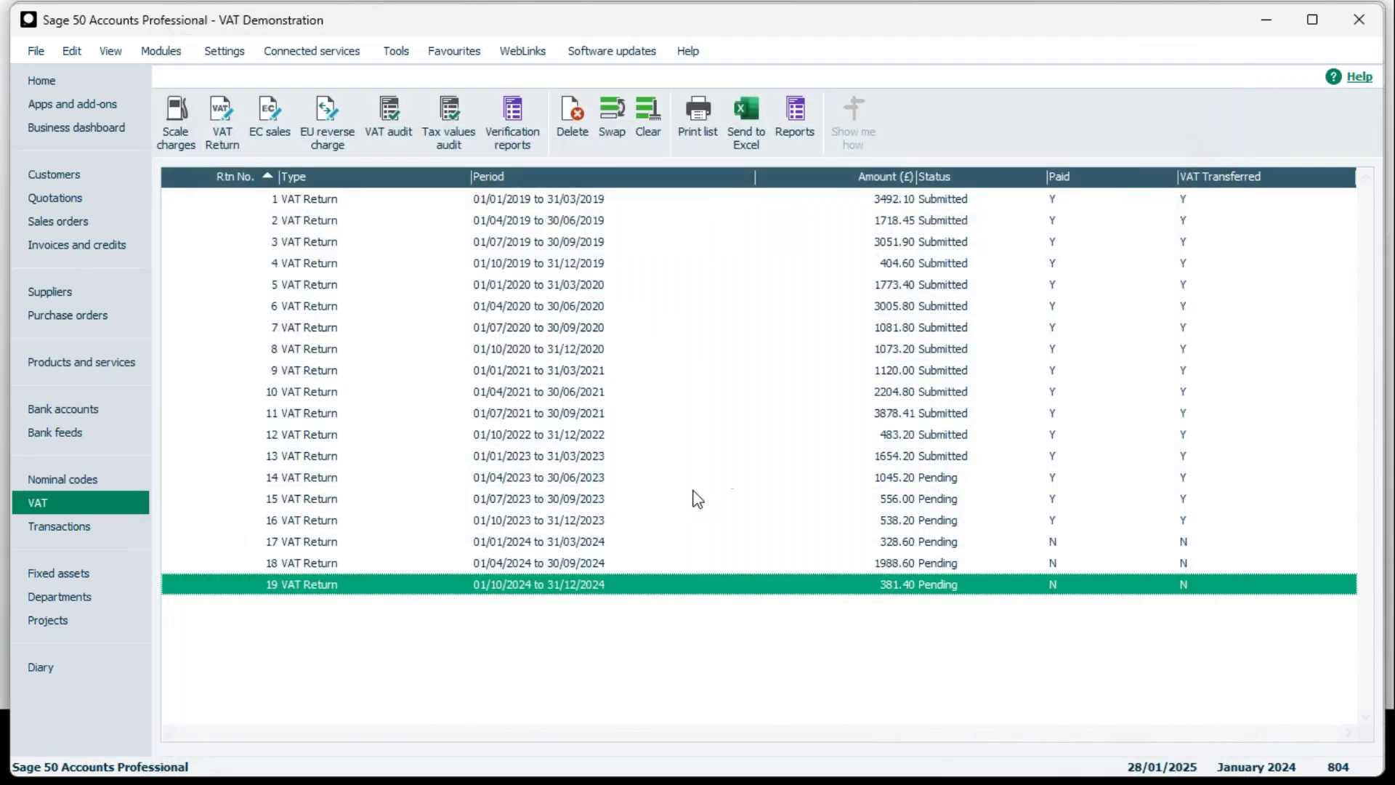
- Start a new blank journal entry from the Nominal codes list
click(65, 483)
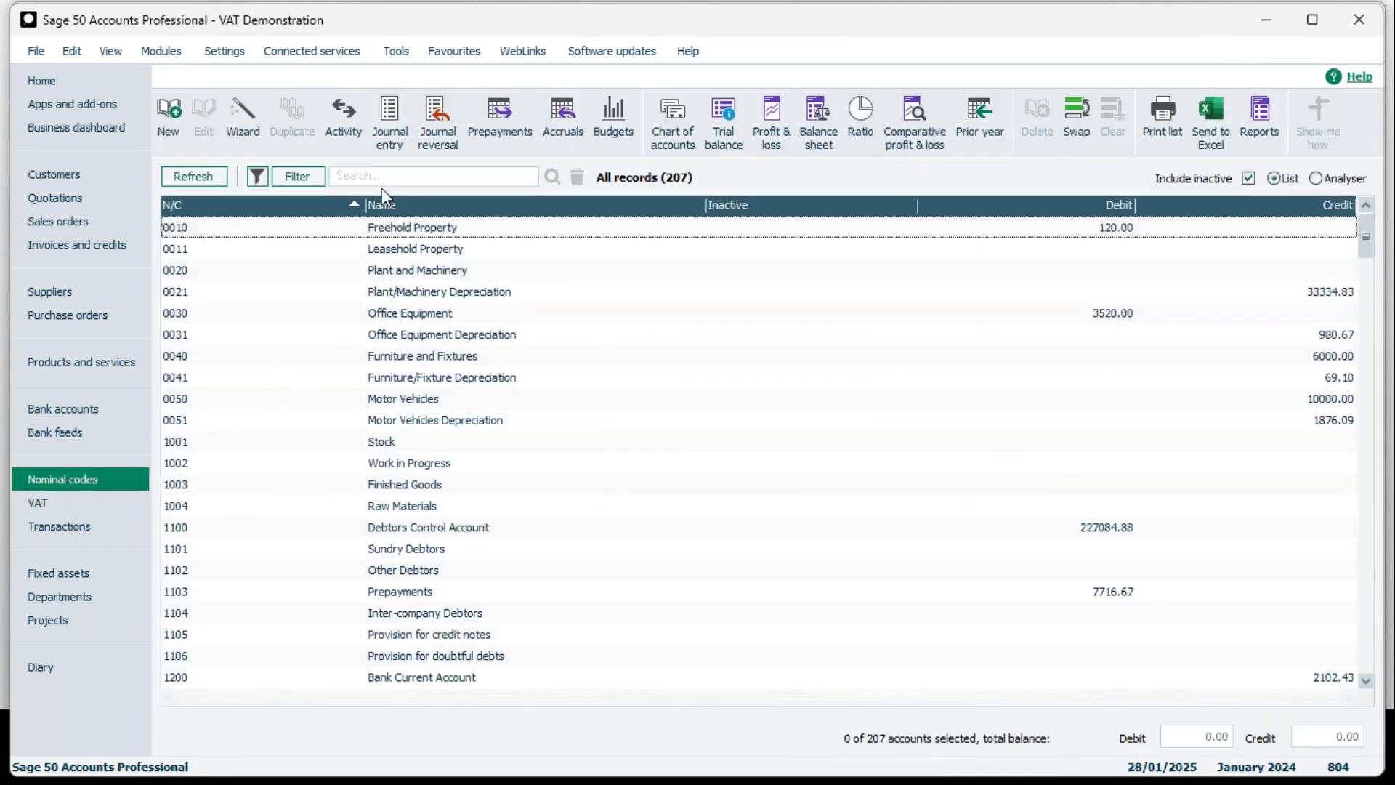
click(392, 146)
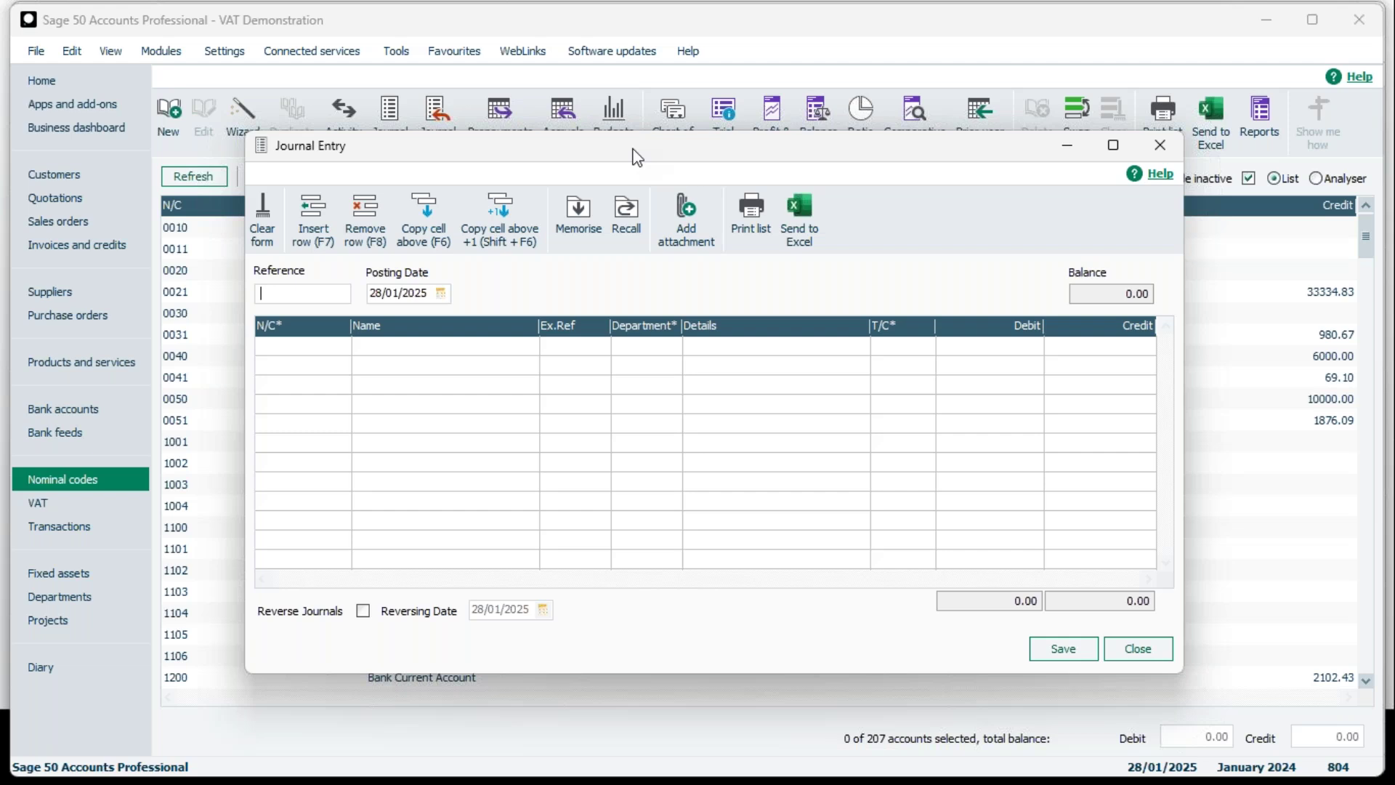
- Set the journal posting date to 31/12/2024
click(440, 293)
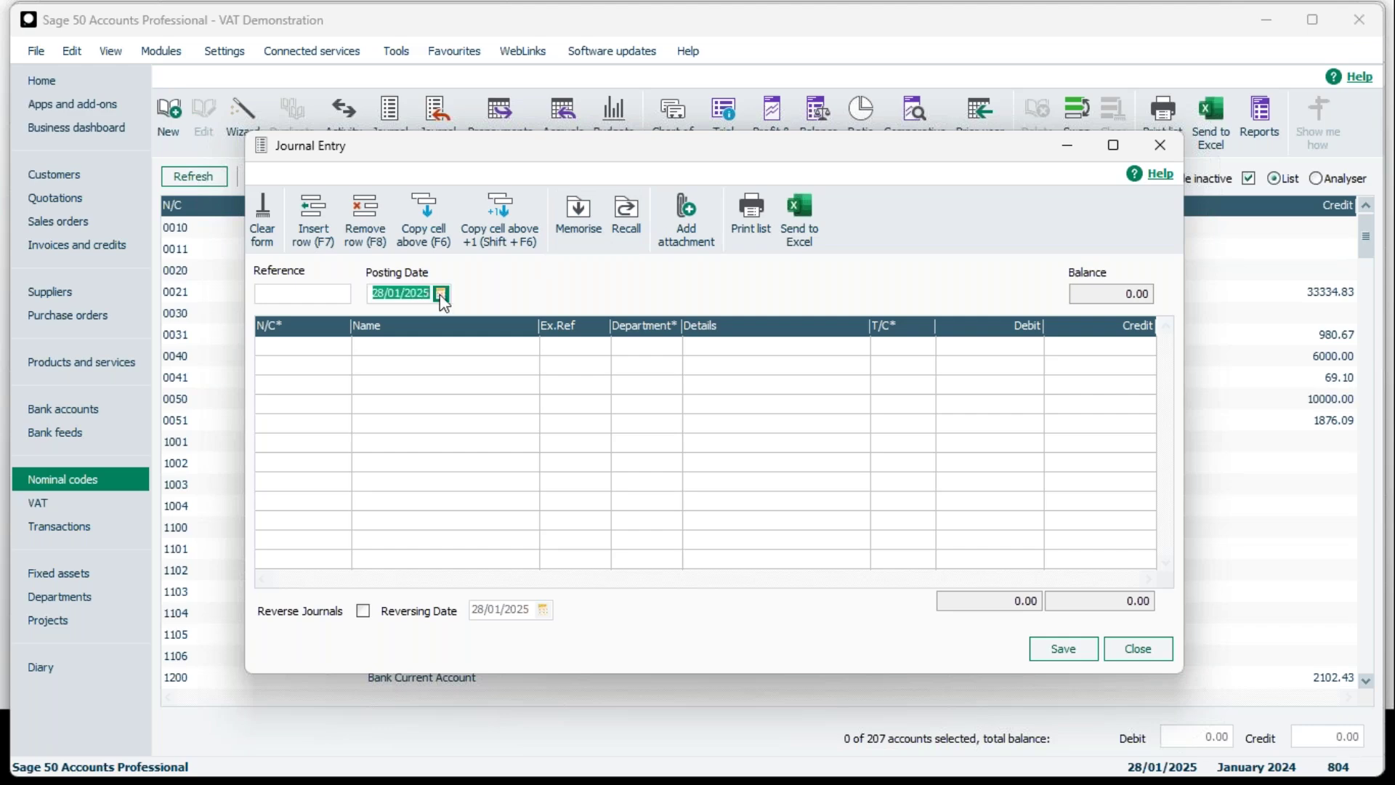
click(407, 317)
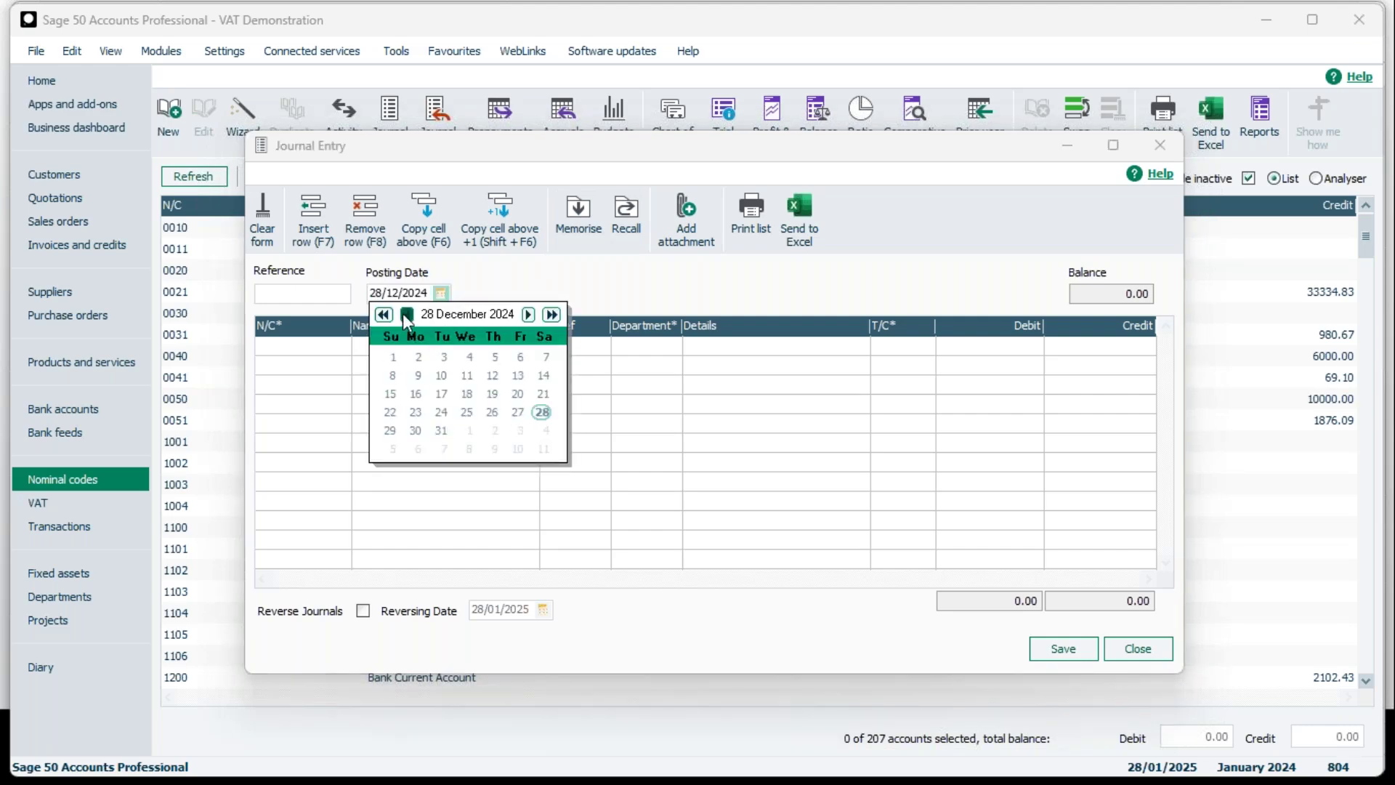
click(440, 430)
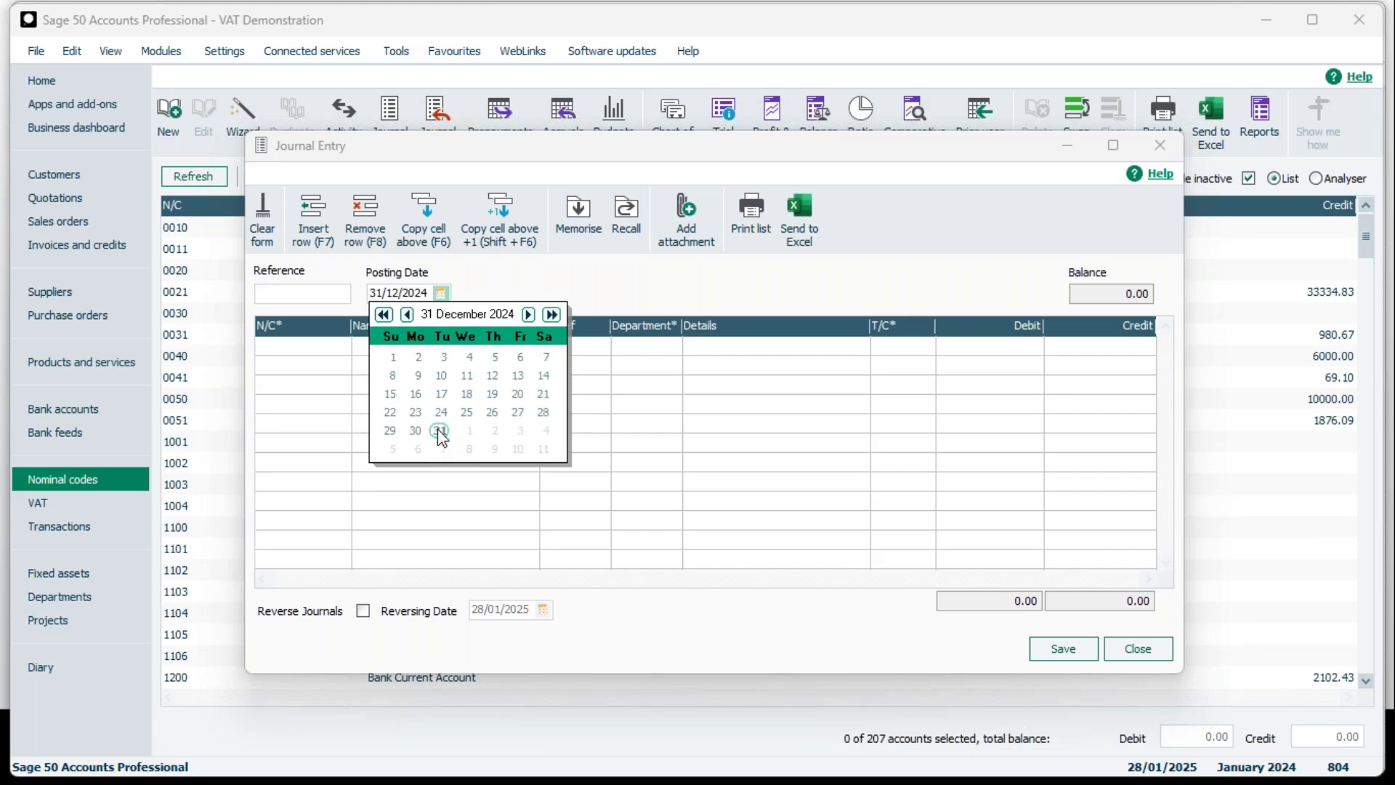
click(493, 278)
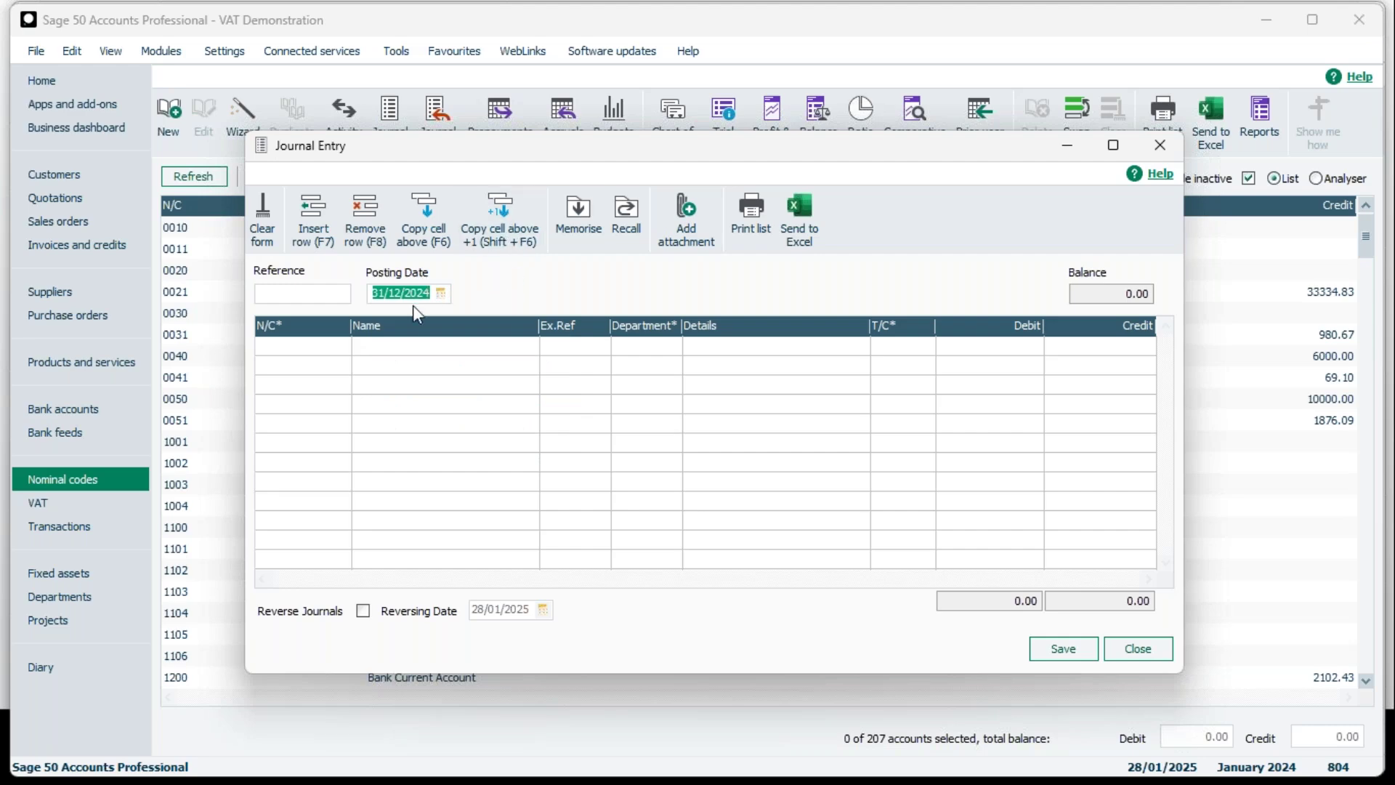
- Add a first line debiting 680.00 to 2200 VAT on Sales
click(339, 348)
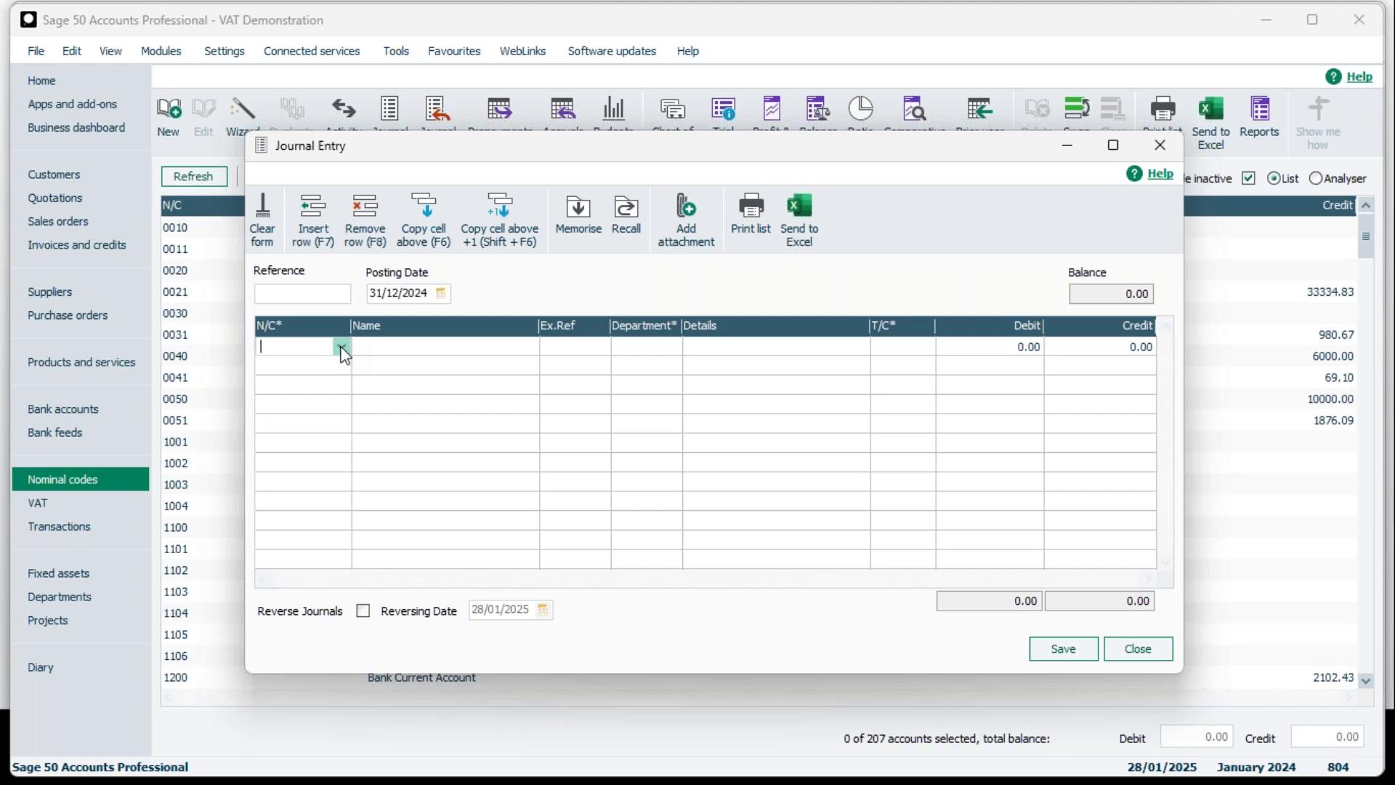
text(2200)
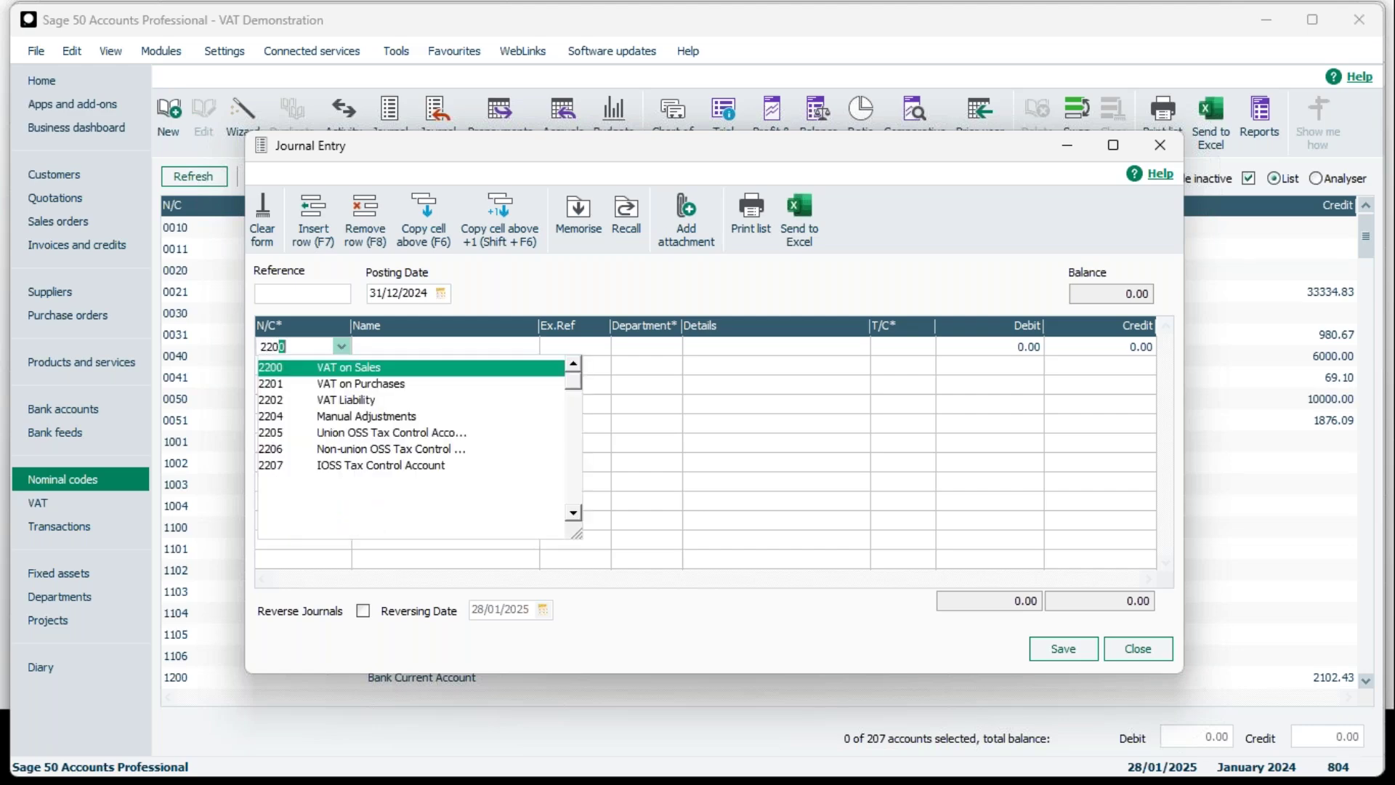
key(BackSpace)
text(0)
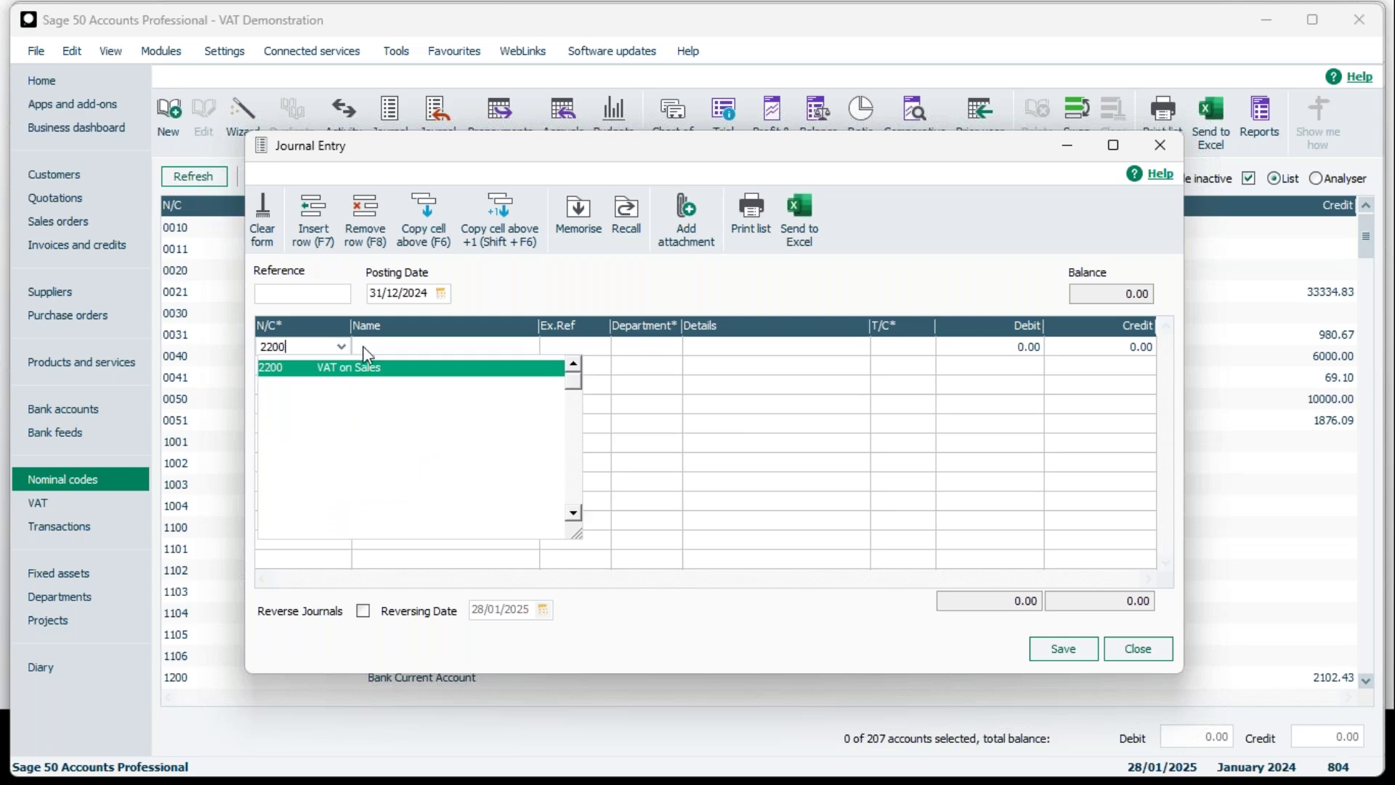
click(915, 350)
key(Tab)
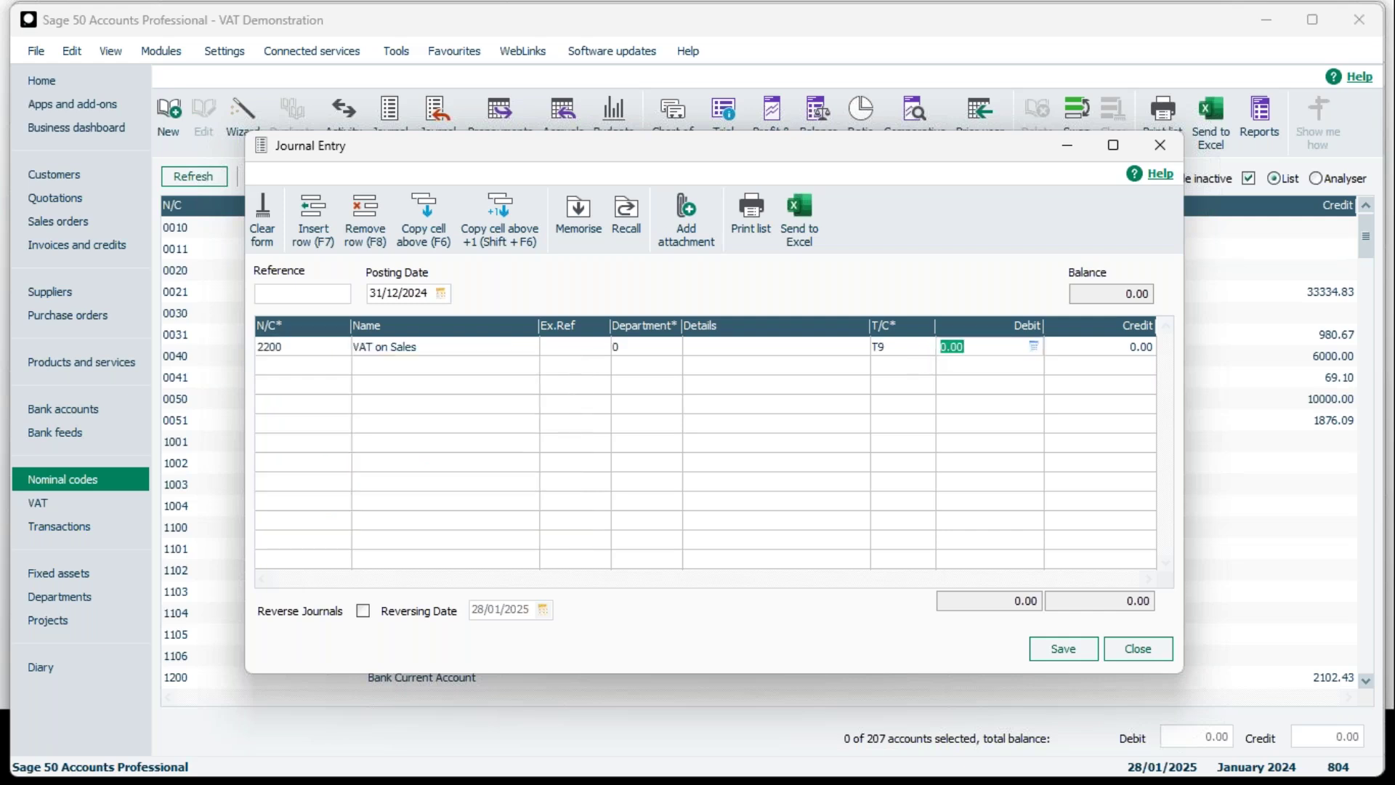
text(680)
click(290, 369)
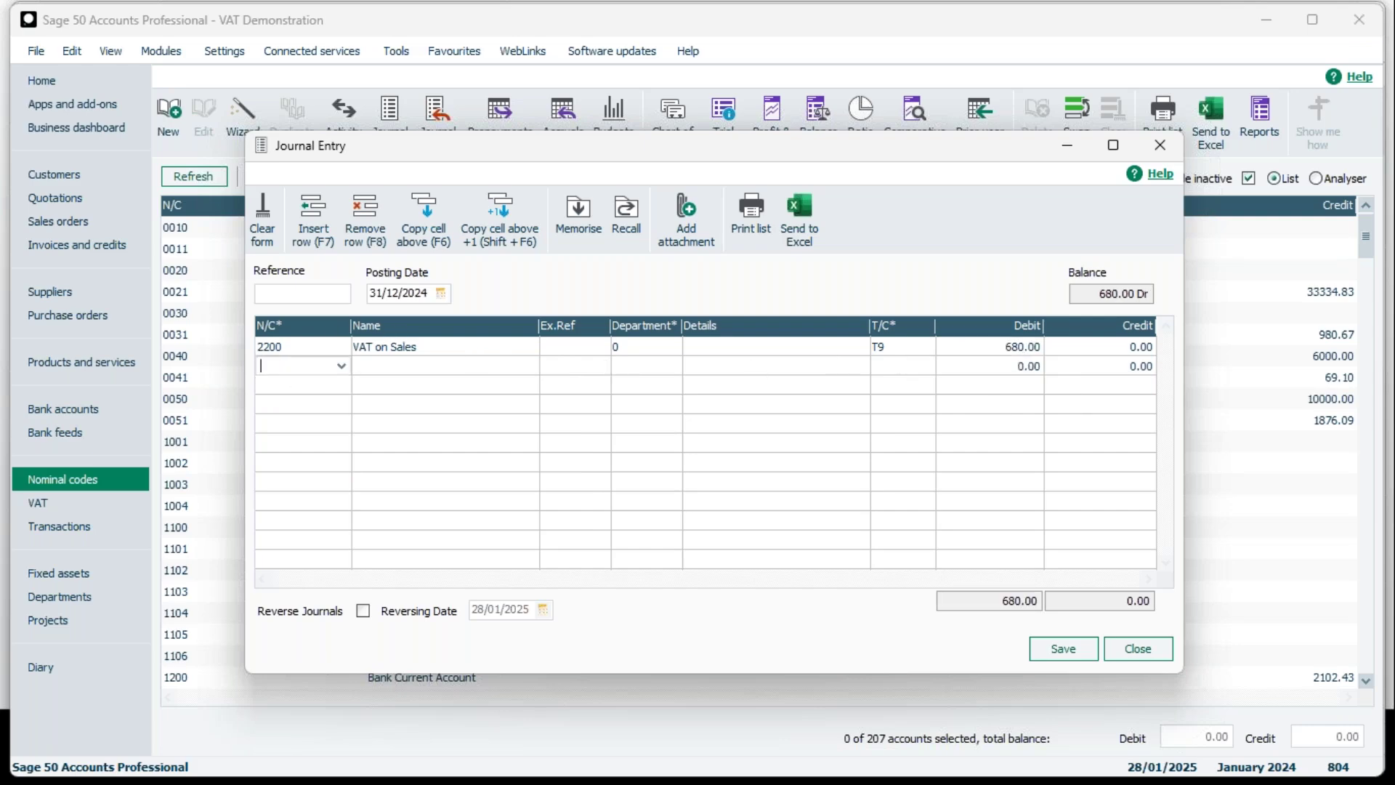
- Add a second line crediting 680.00 to 2202 VAT Liability, balancing the journal
text(2202)
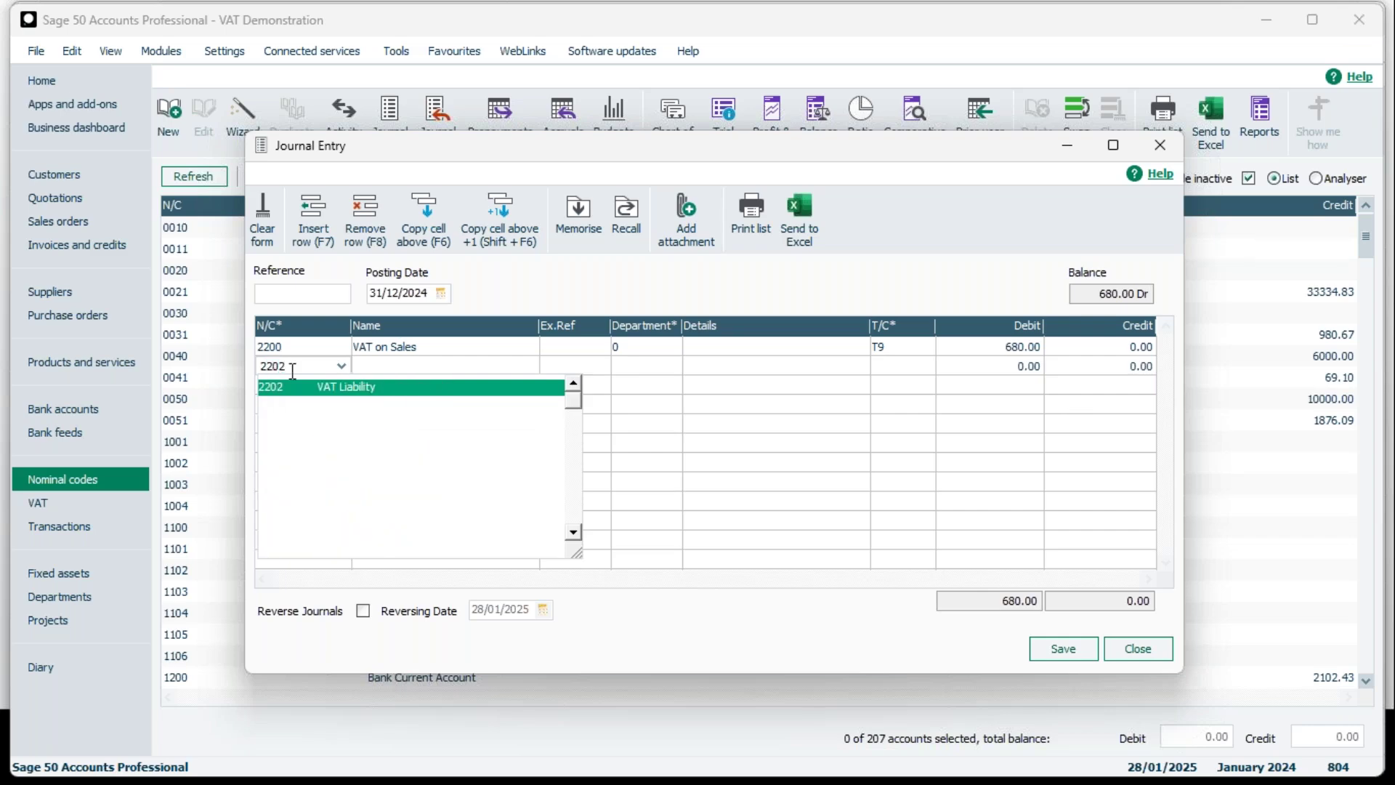
click(303, 393)
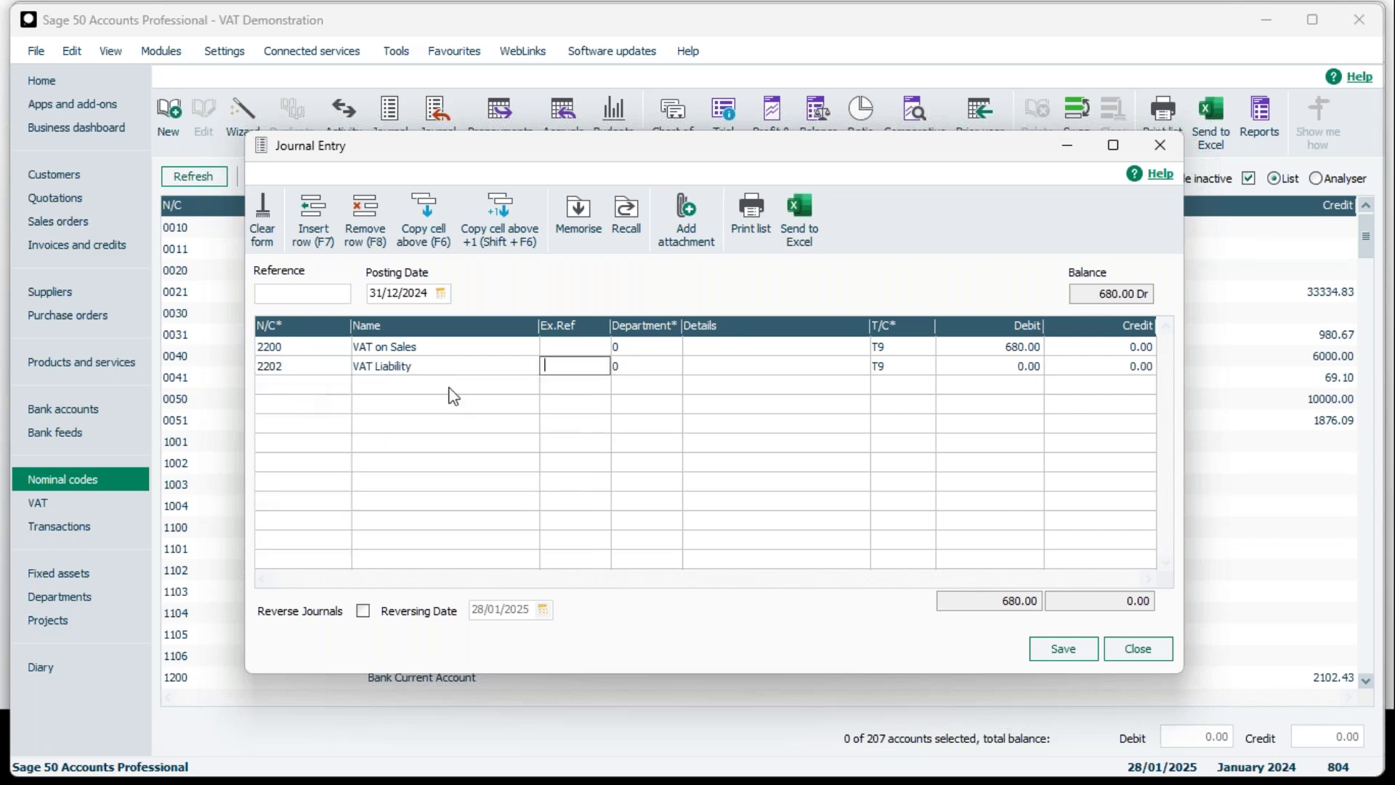
click(1116, 367)
text(68)
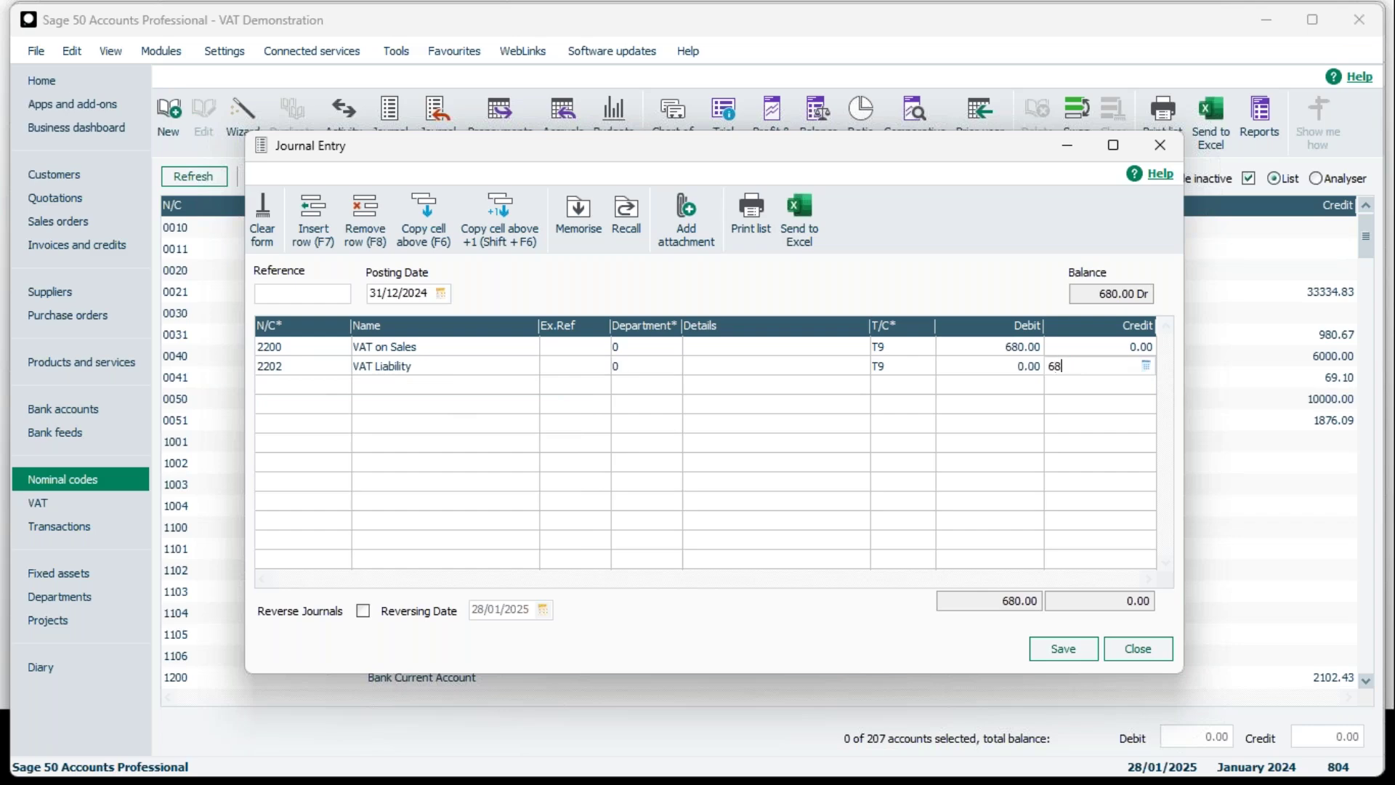
text(0)
click(280, 383)
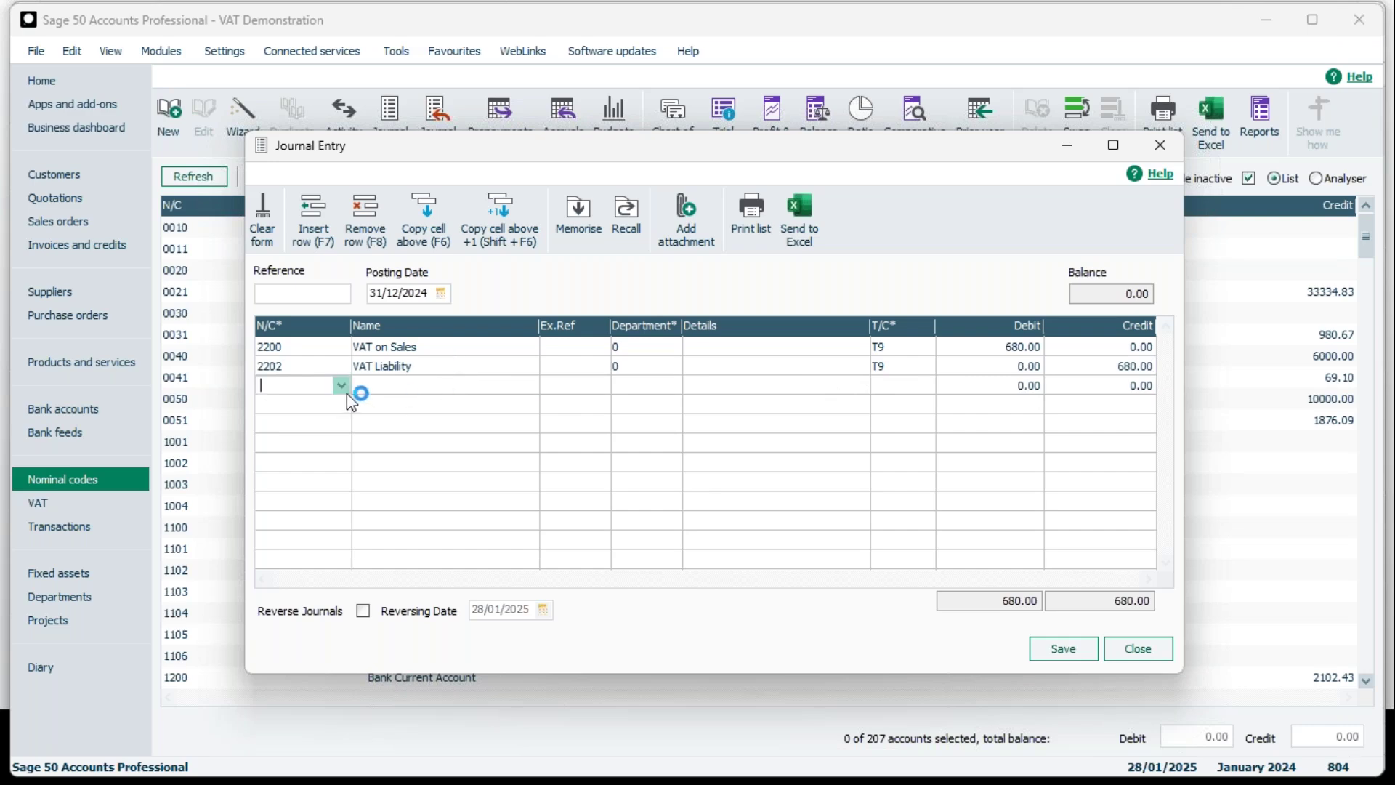
- Add a third line crediting 398.60 to 2201 VAT on Purchases
text(2201)
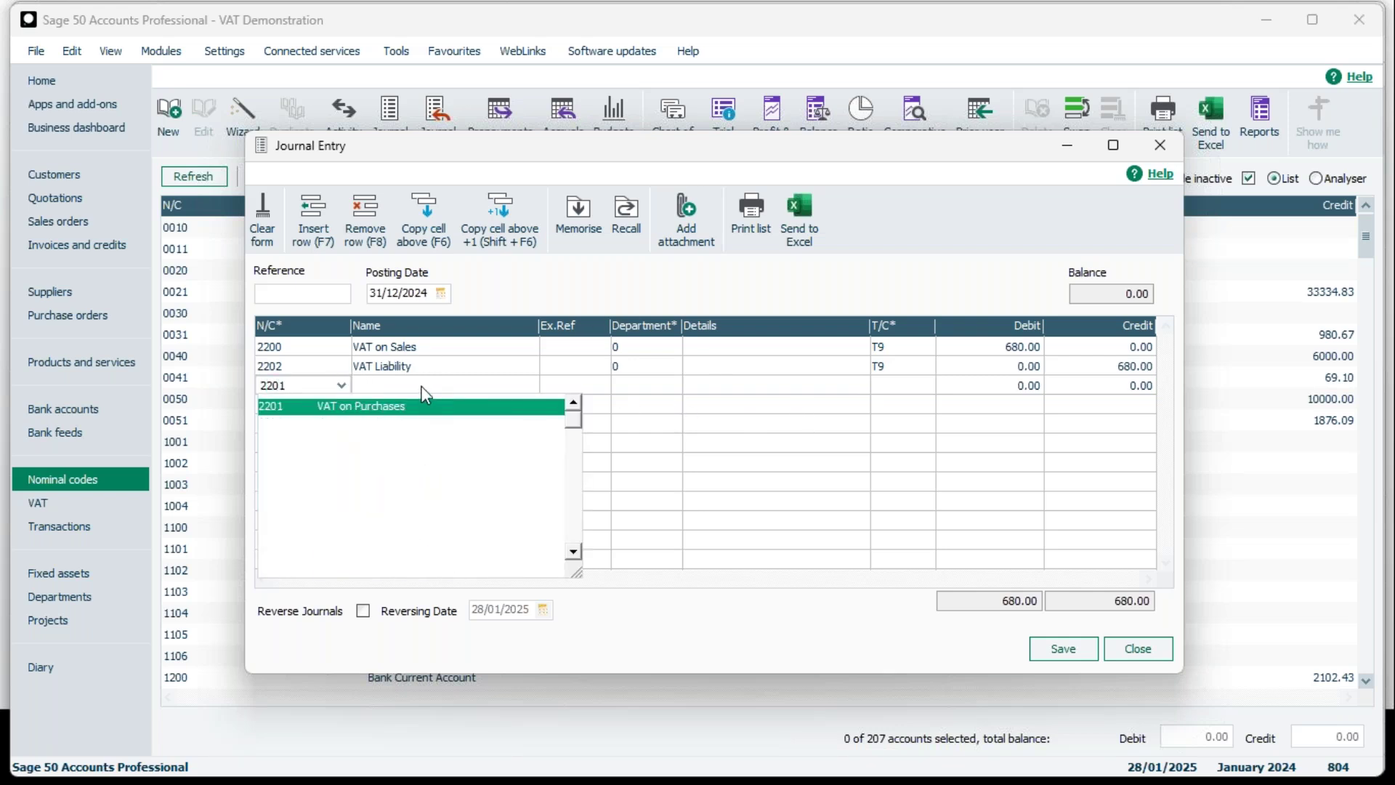
key(Tab)
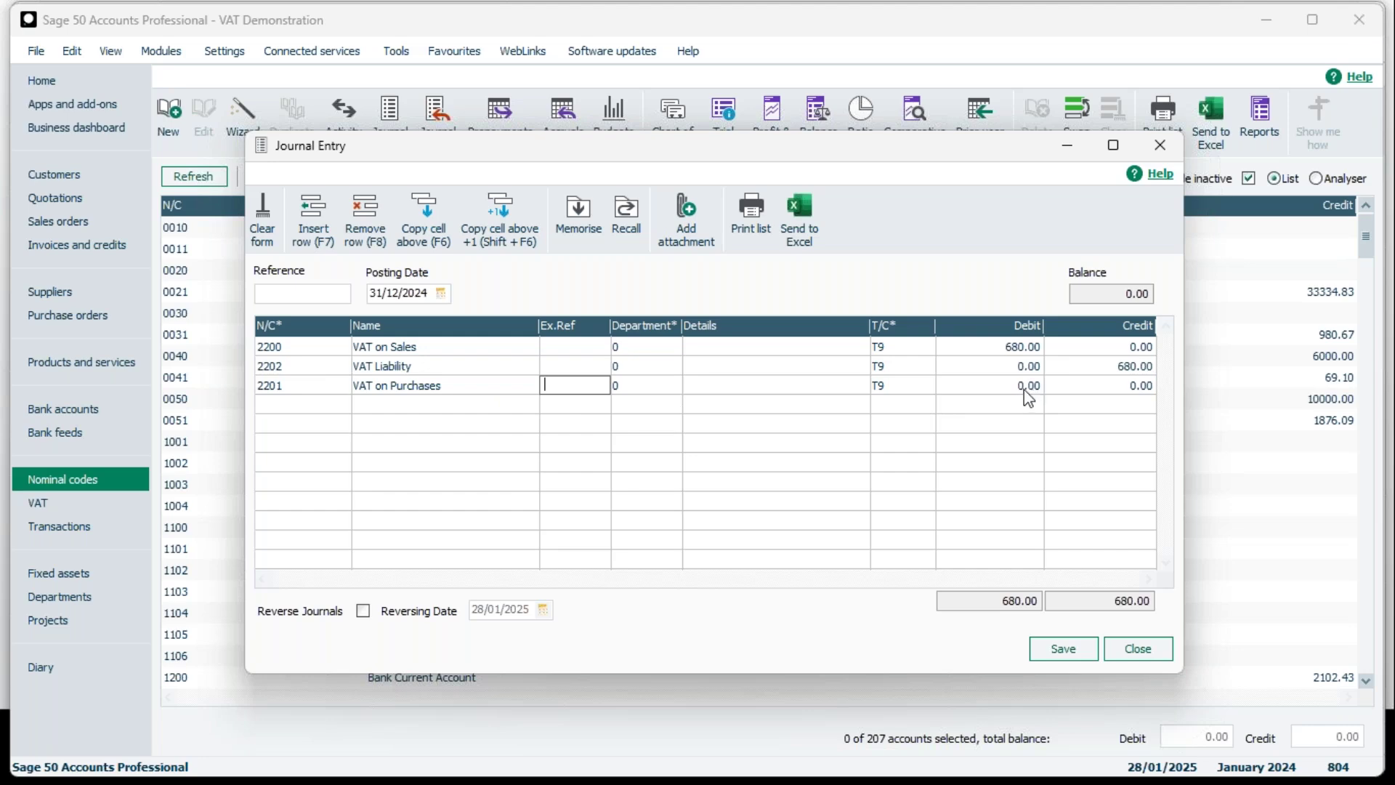
click(1078, 386)
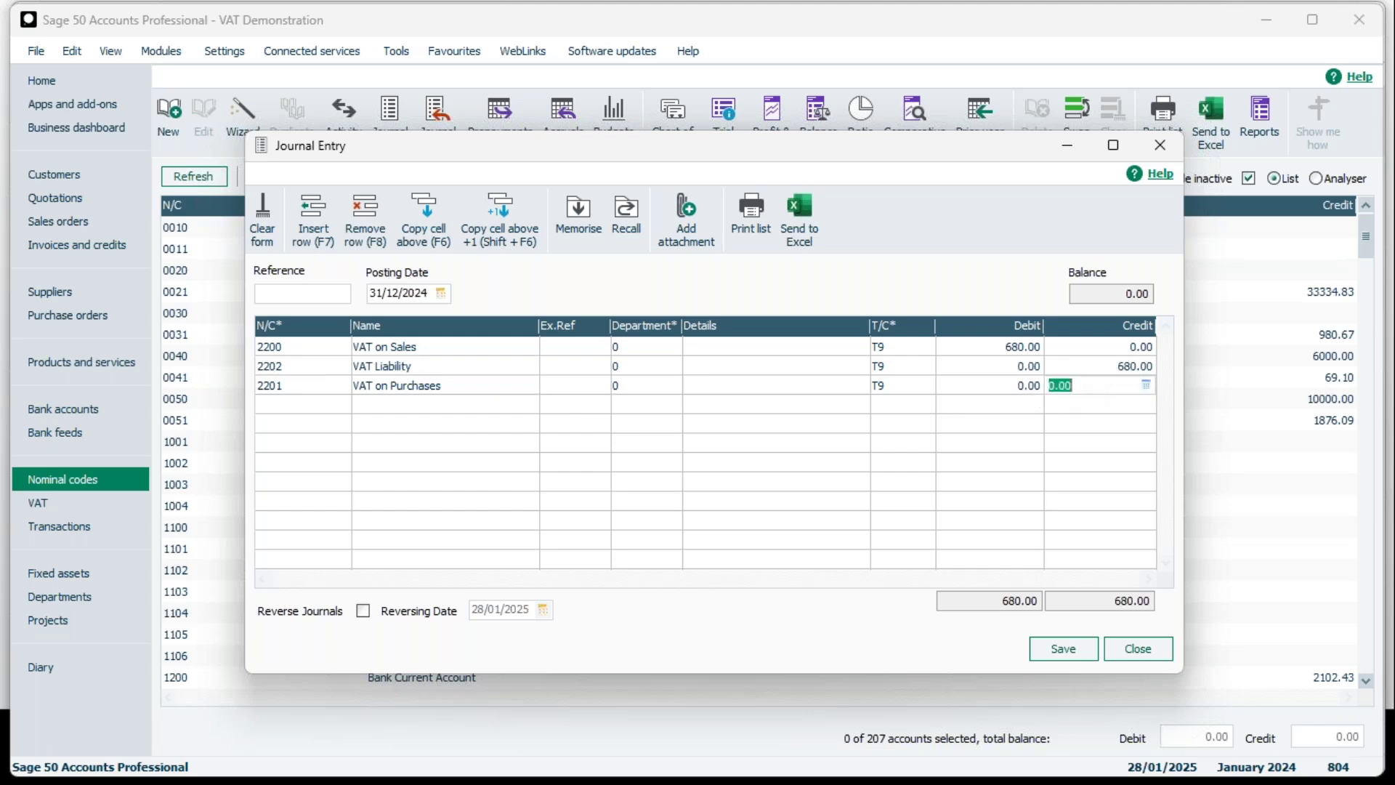
text(398.60)
click(332, 410)
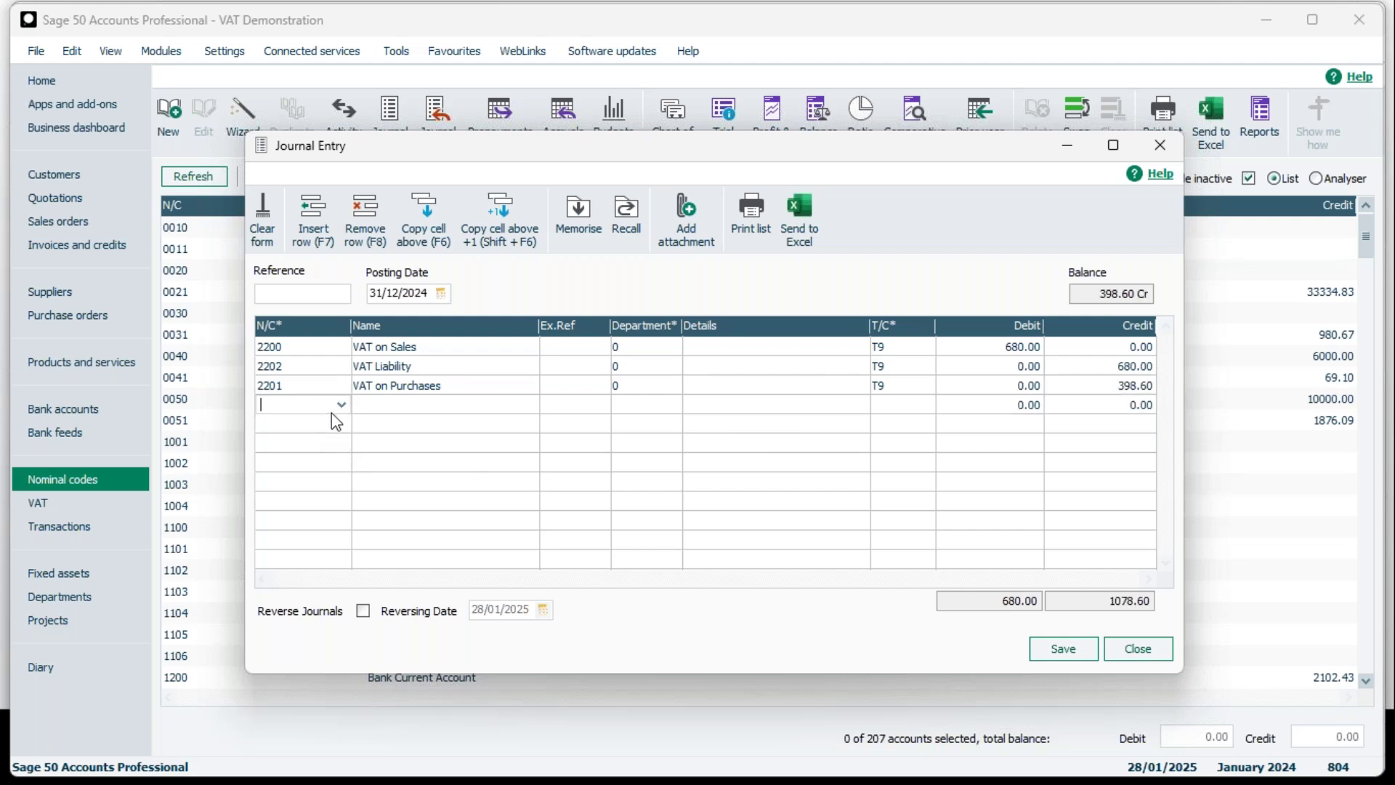
- Add a fourth line debiting 398.60 to 2202 VAT Liability, balancing totals at 1078.60
text(2202)
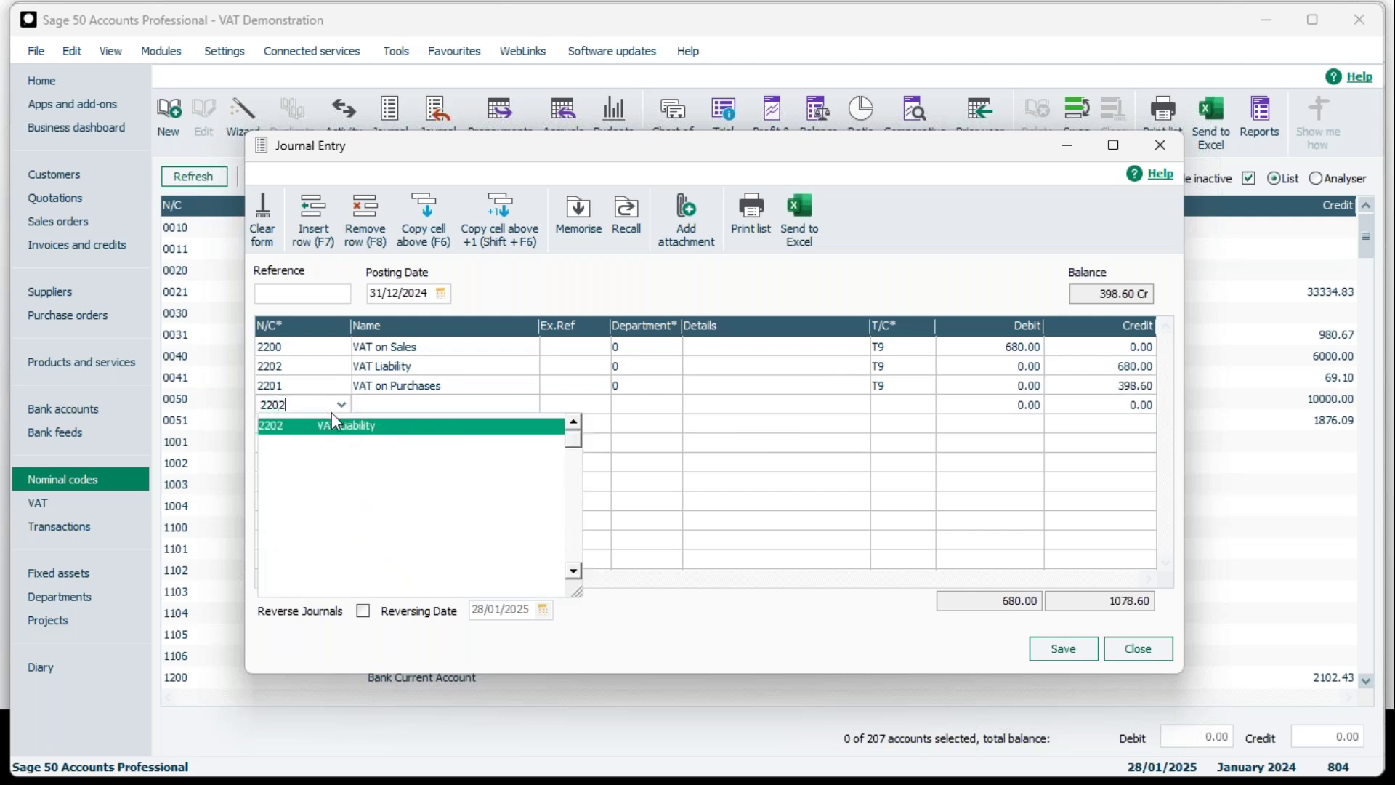
click(353, 426)
key(Tab)
key(Tab)
key(Tab)
key(Tab)
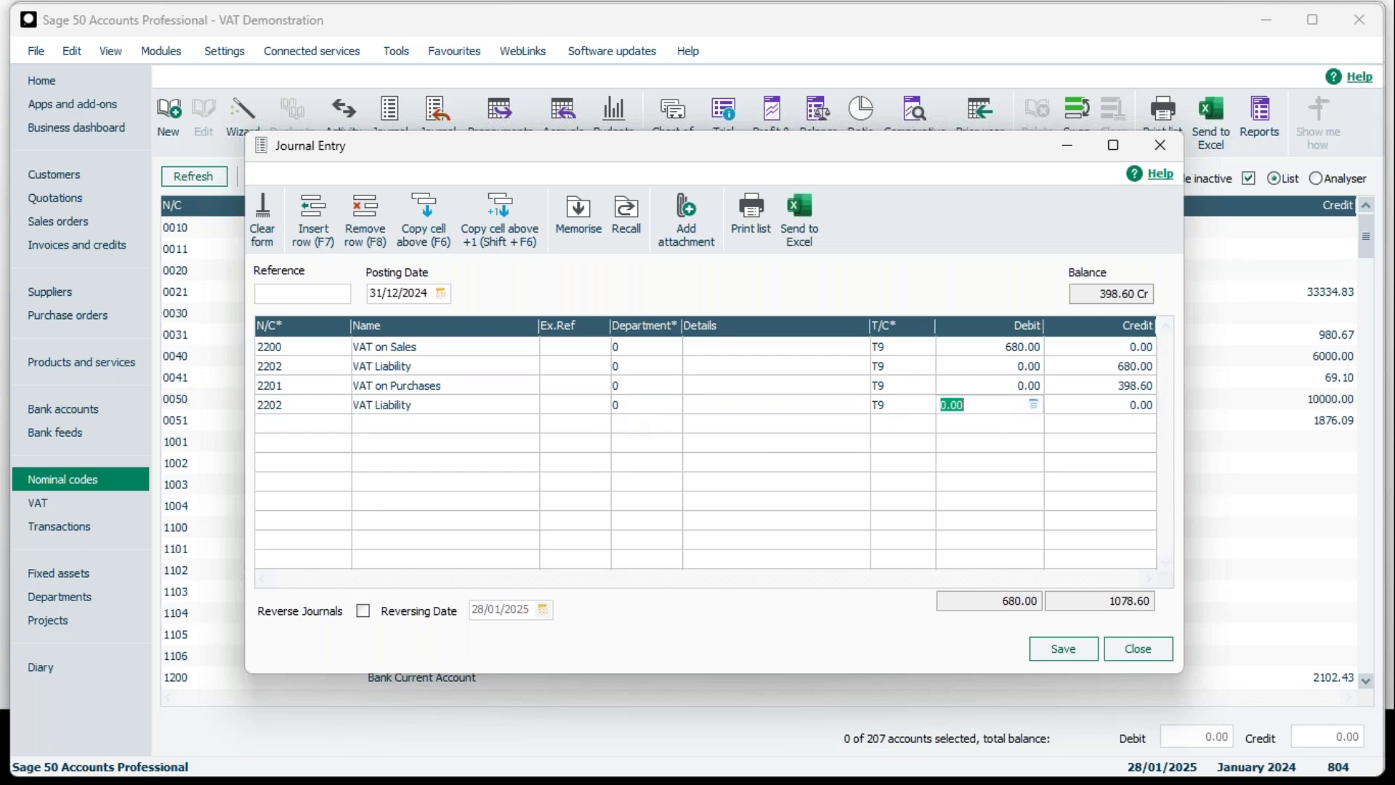
text(398.60)
key(Tab)
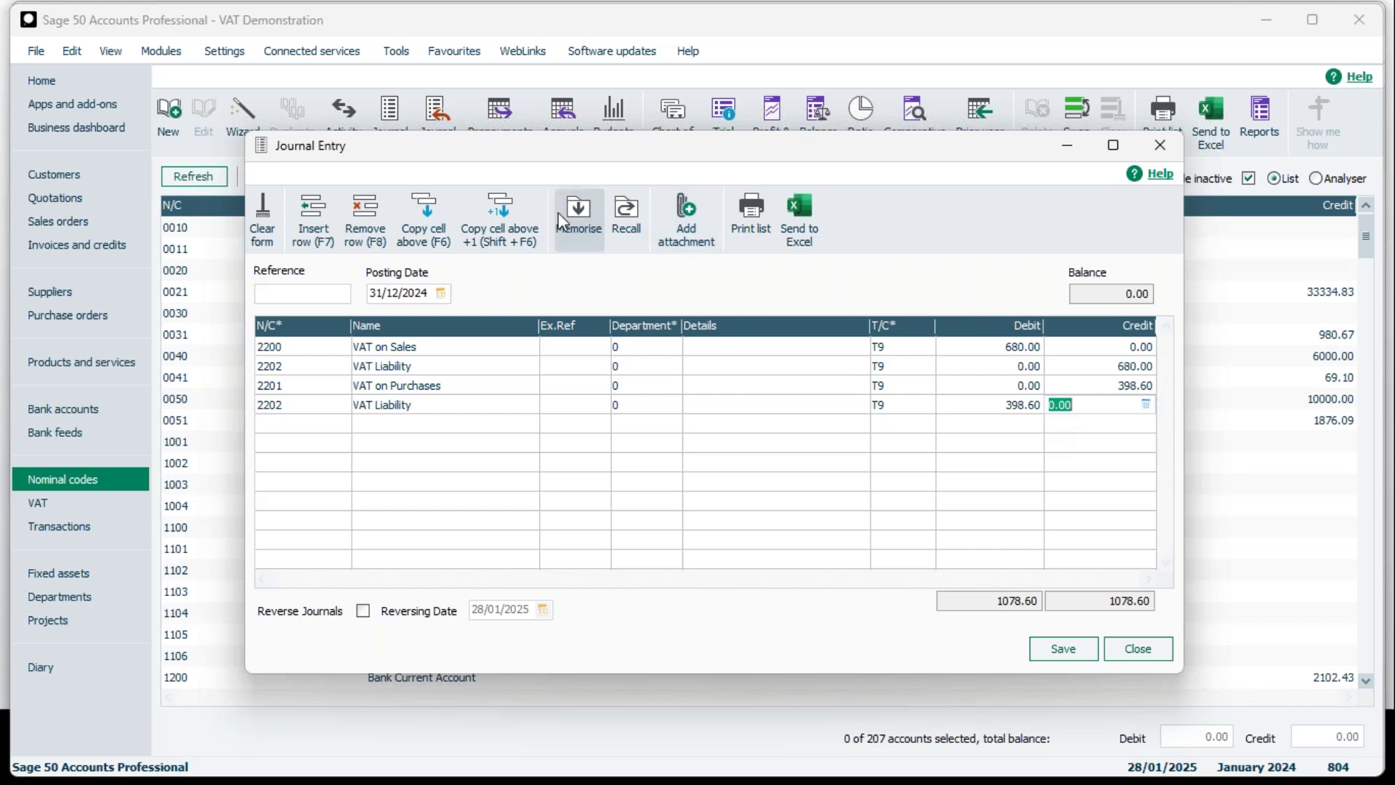
- Memorise the journal with filename 'VAT TRANSFERJAN' and description 'VAT'
click(571, 229)
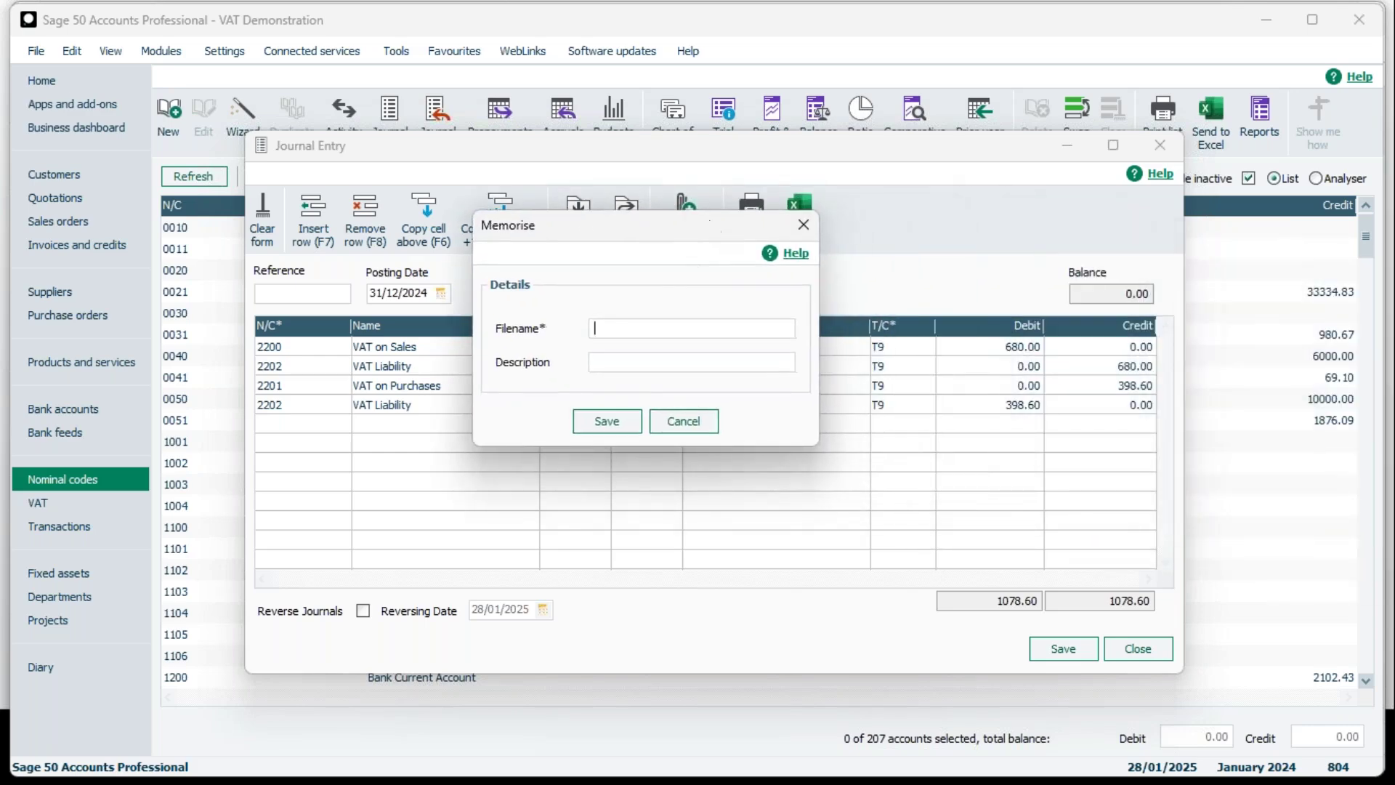
text(VAT TRANSFERJAN)
click(656, 362)
text(VAT)
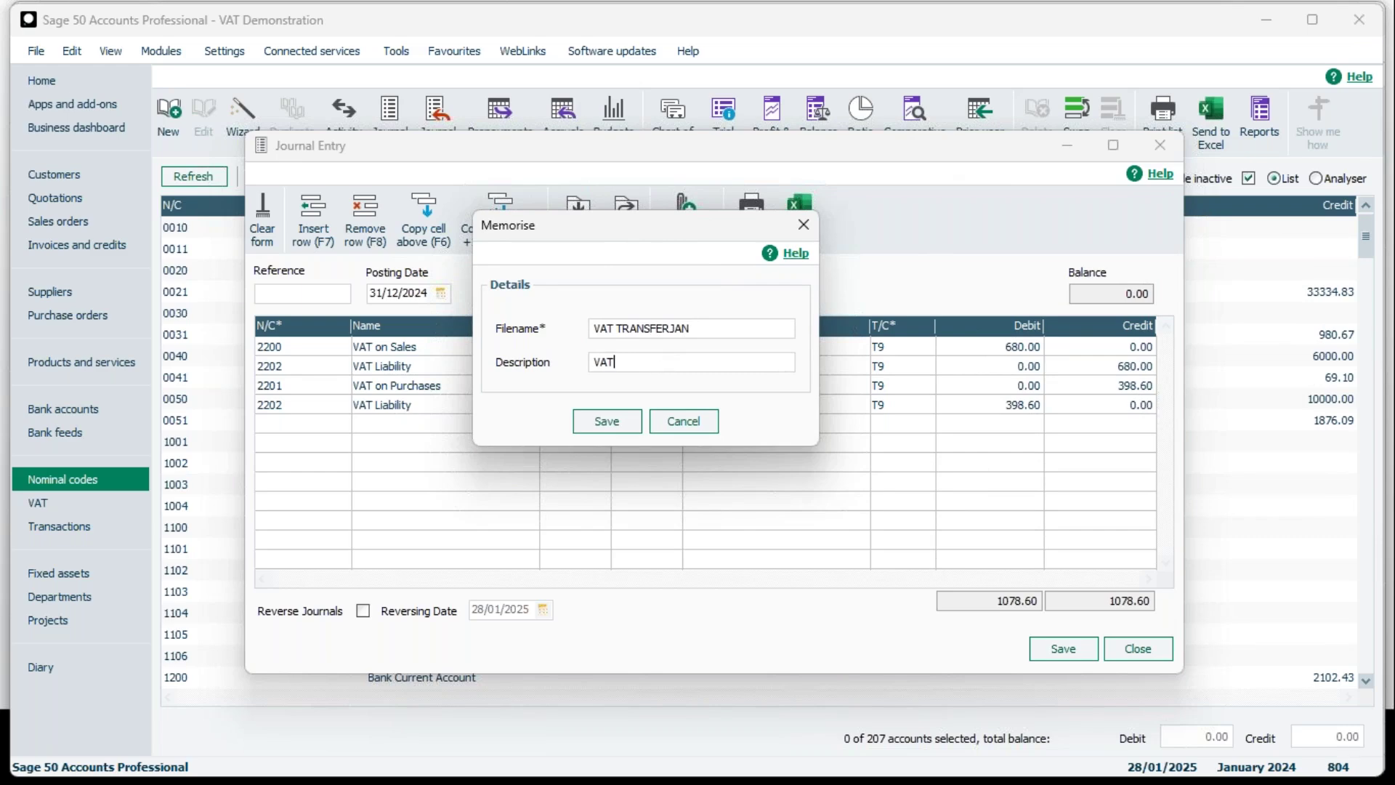
click(612, 424)
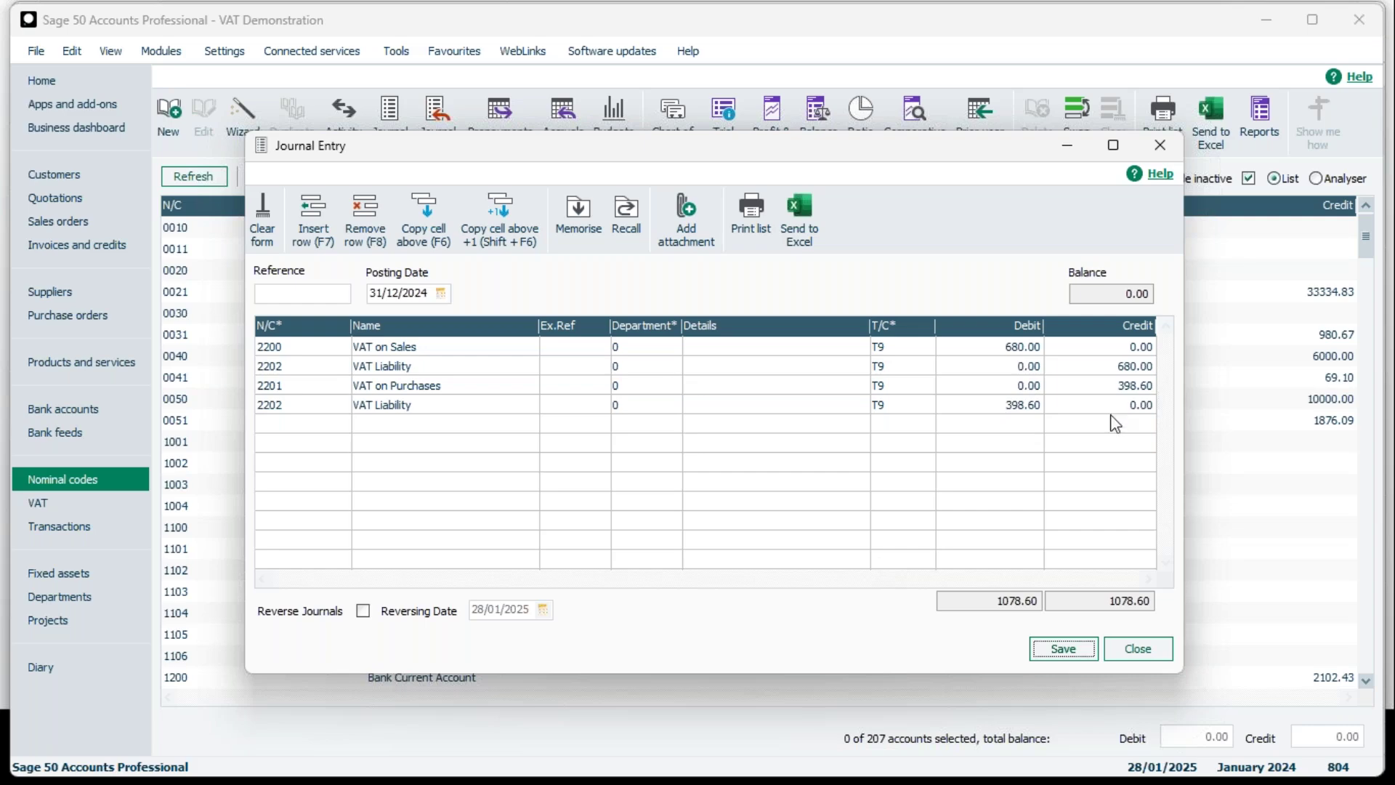
- Discard the journal unposted, start a fresh blank journal, and try memorising it
click(1137, 649)
click(723, 458)
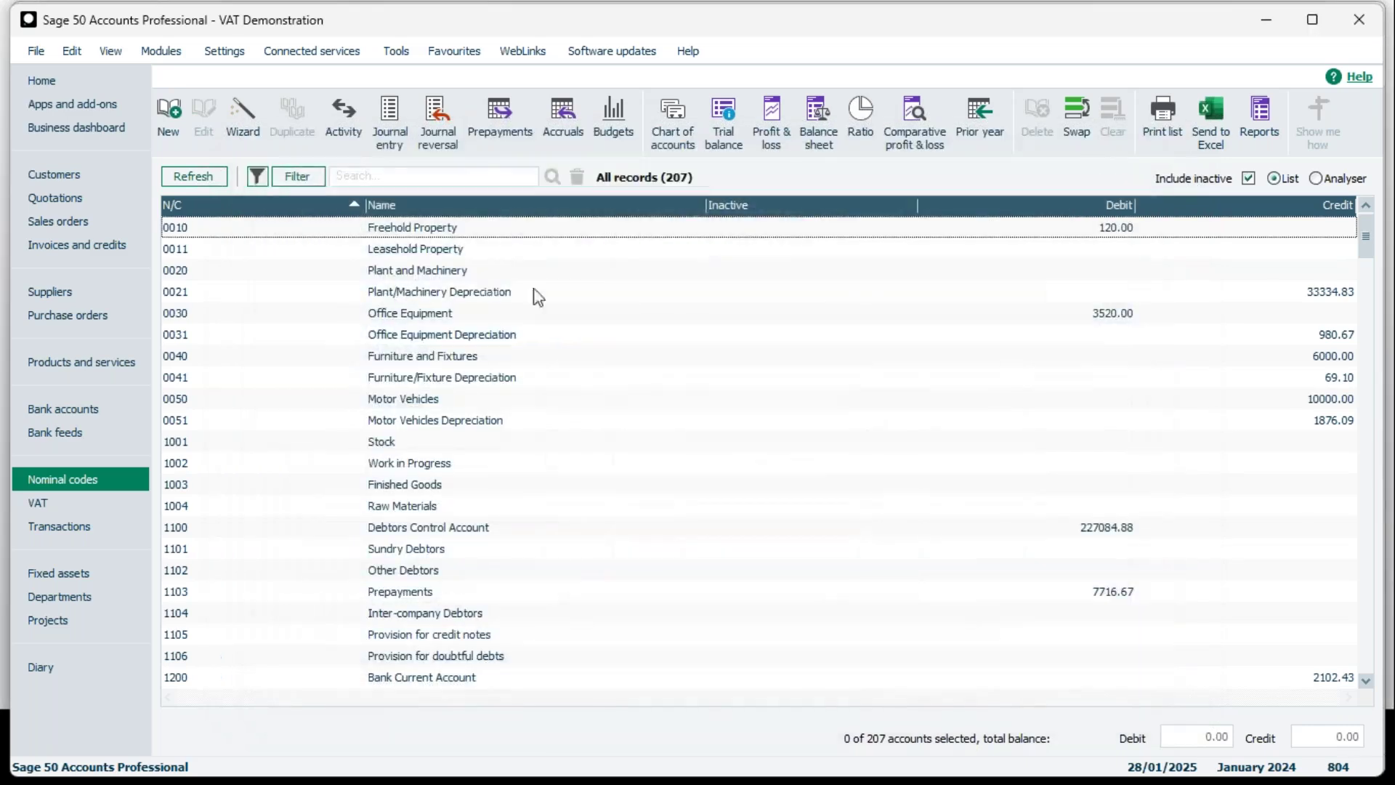
click(391, 120)
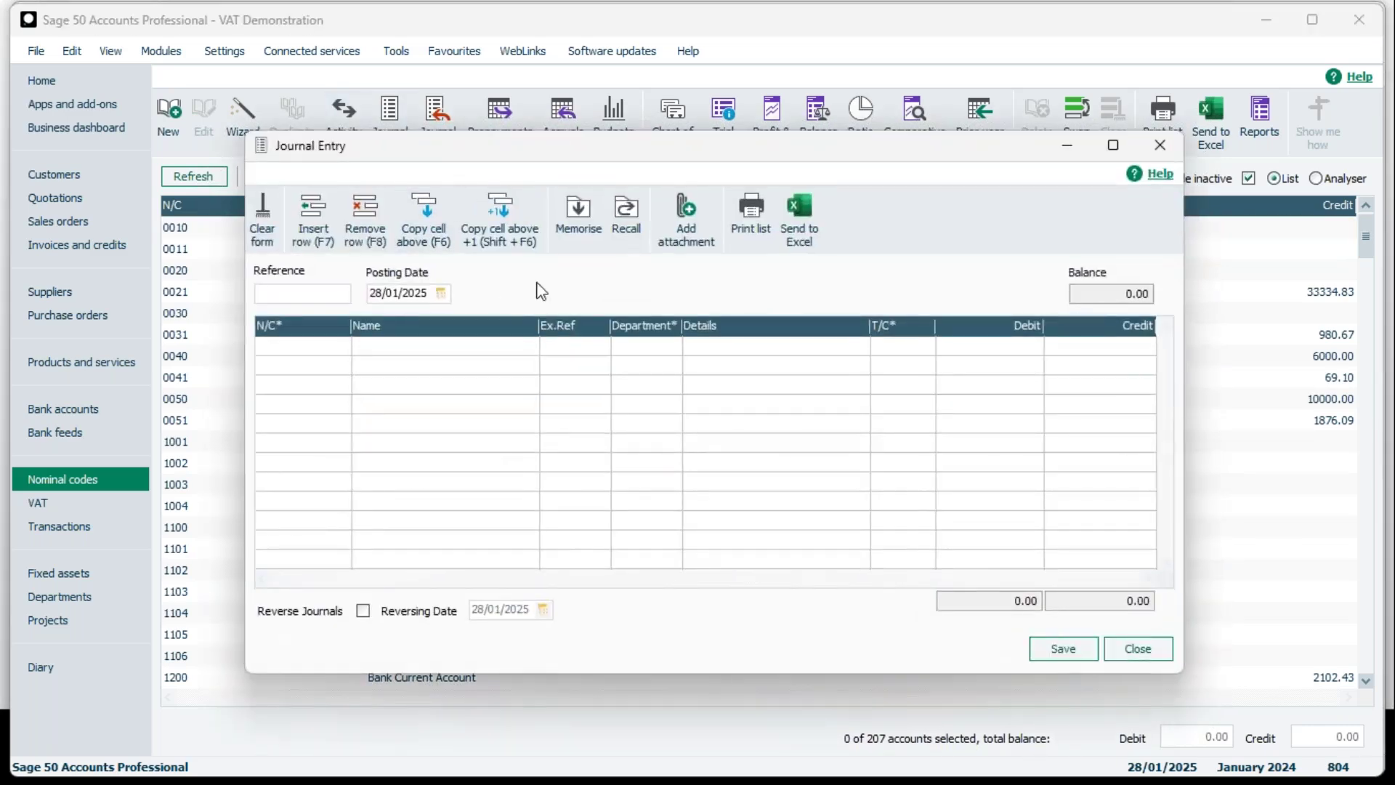
click(578, 218)
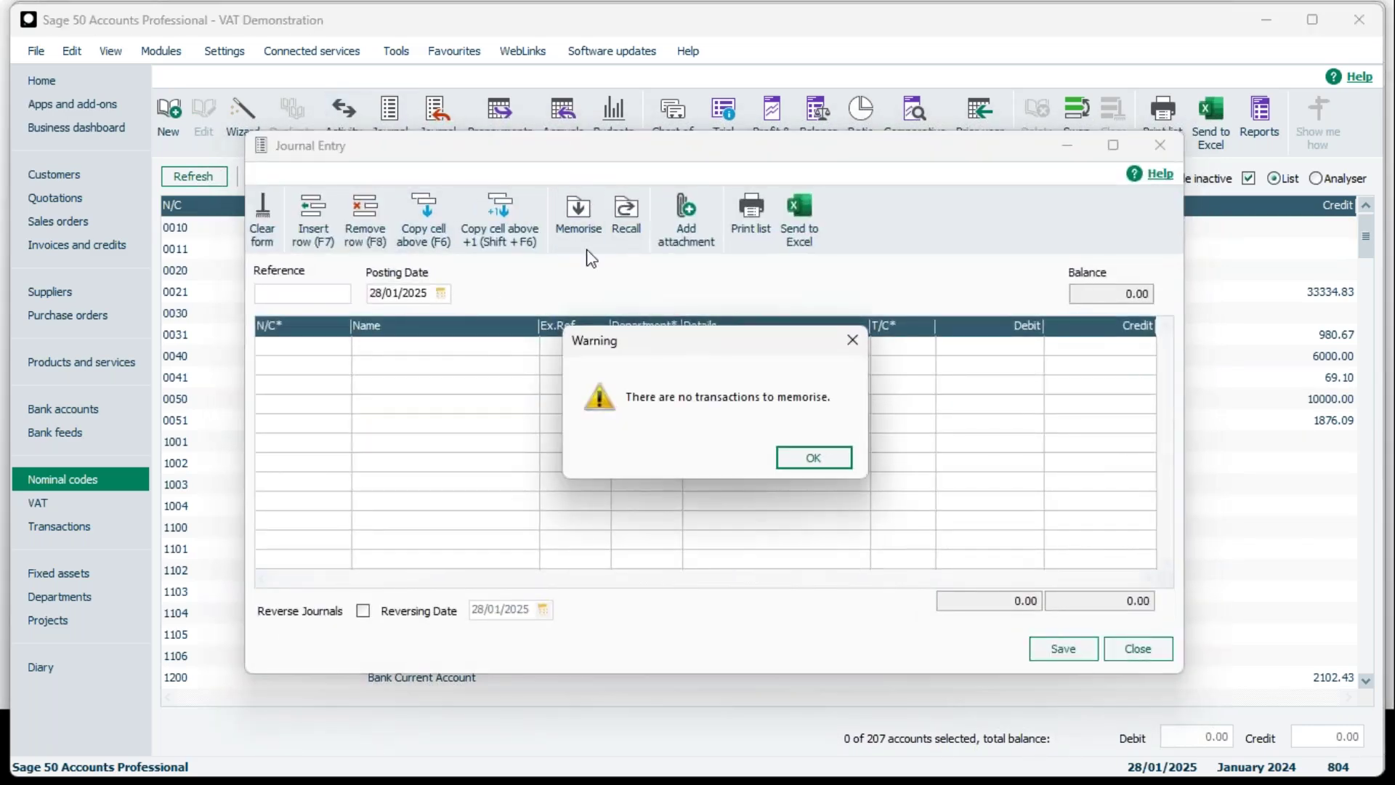
- Dismiss the no-transactions warning and recall the memorised 'jan' journal
click(797, 455)
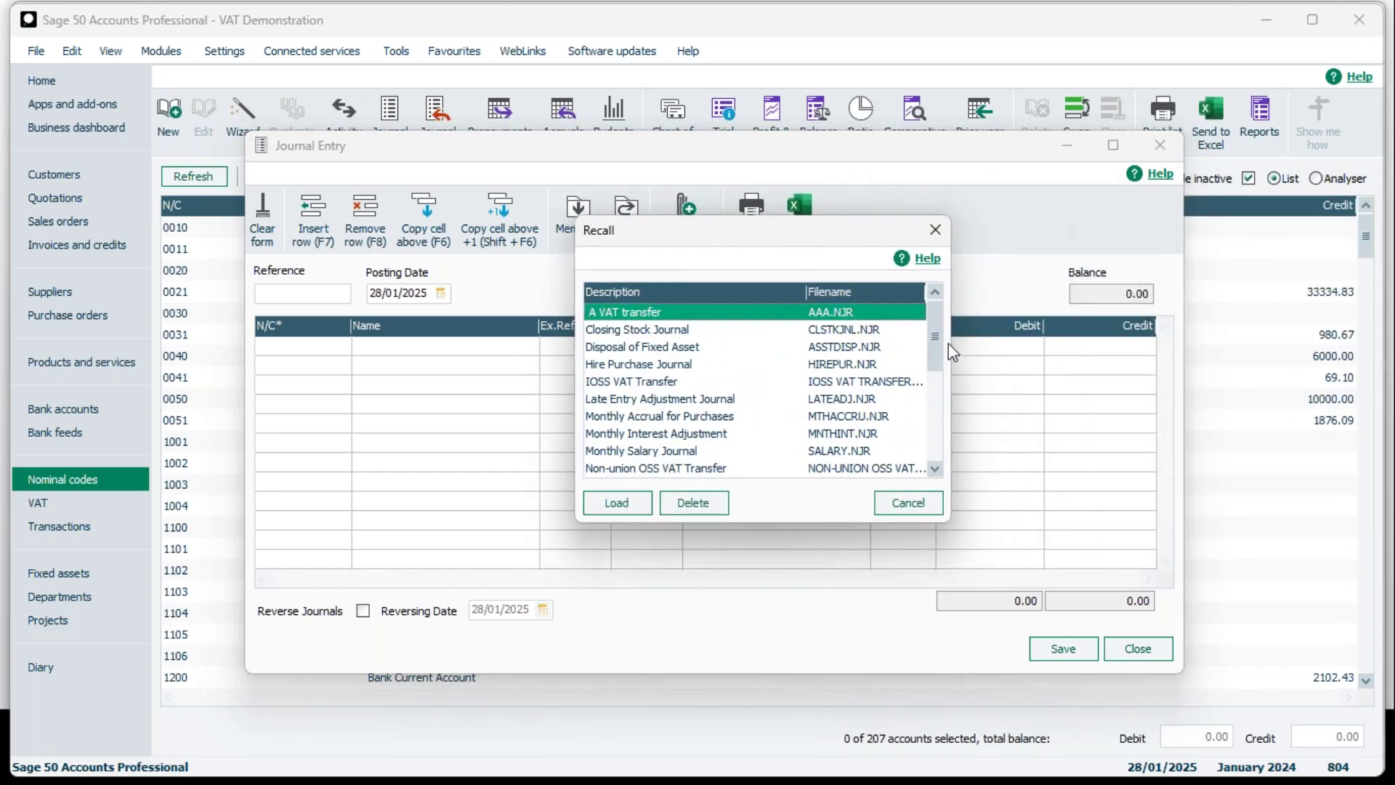
drag(942, 338, 944, 445)
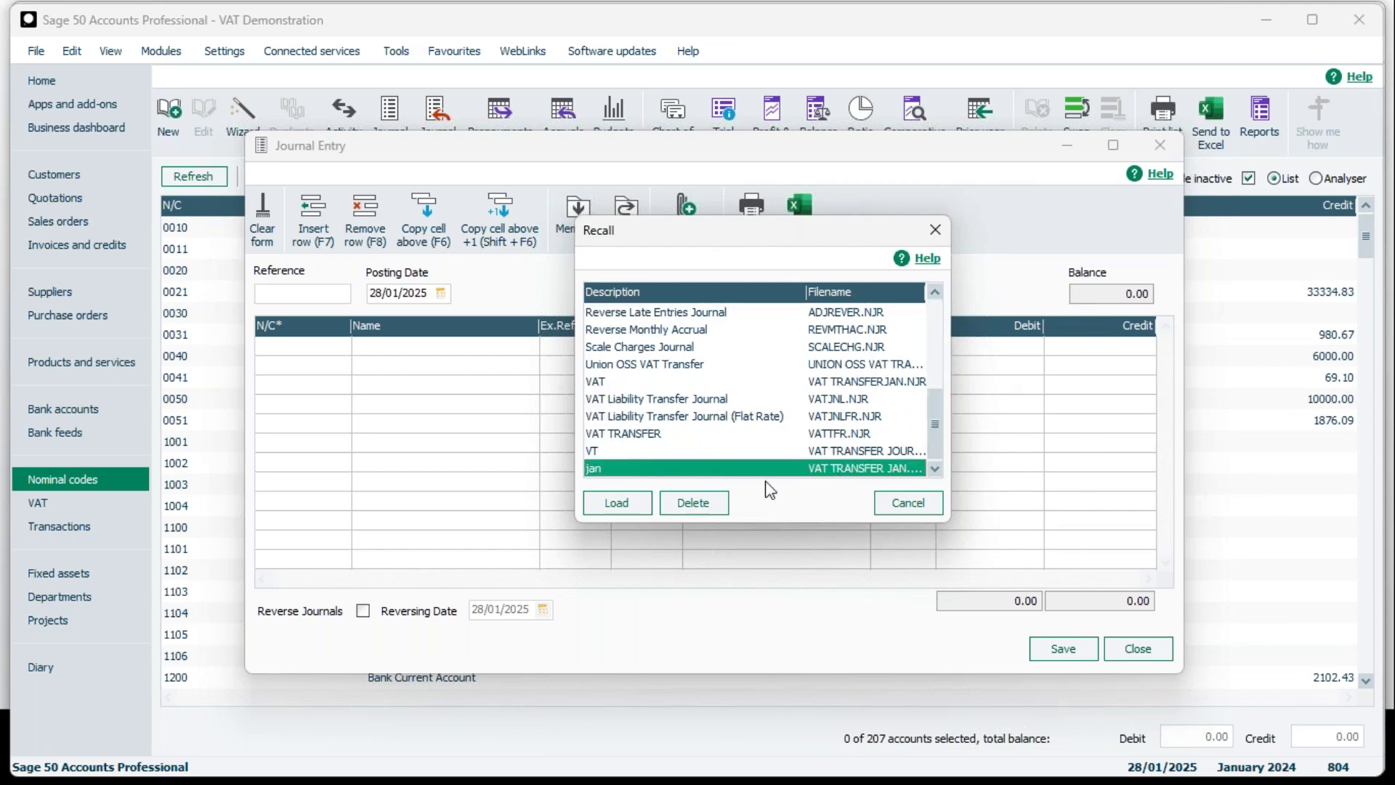
double_click(646, 475)
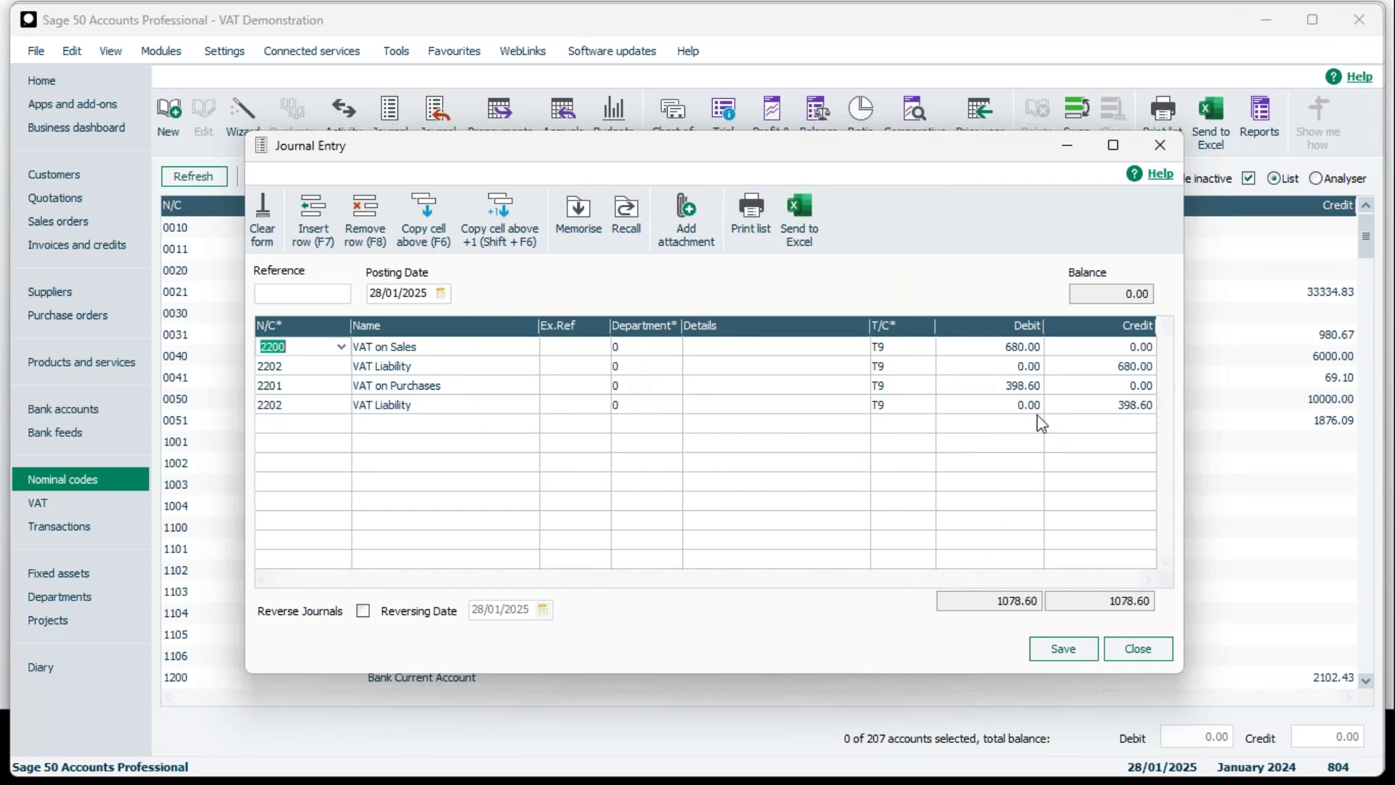
- Check the recalled 680.00 and 398.60 amounts, then close the journal without posting
click(1018, 347)
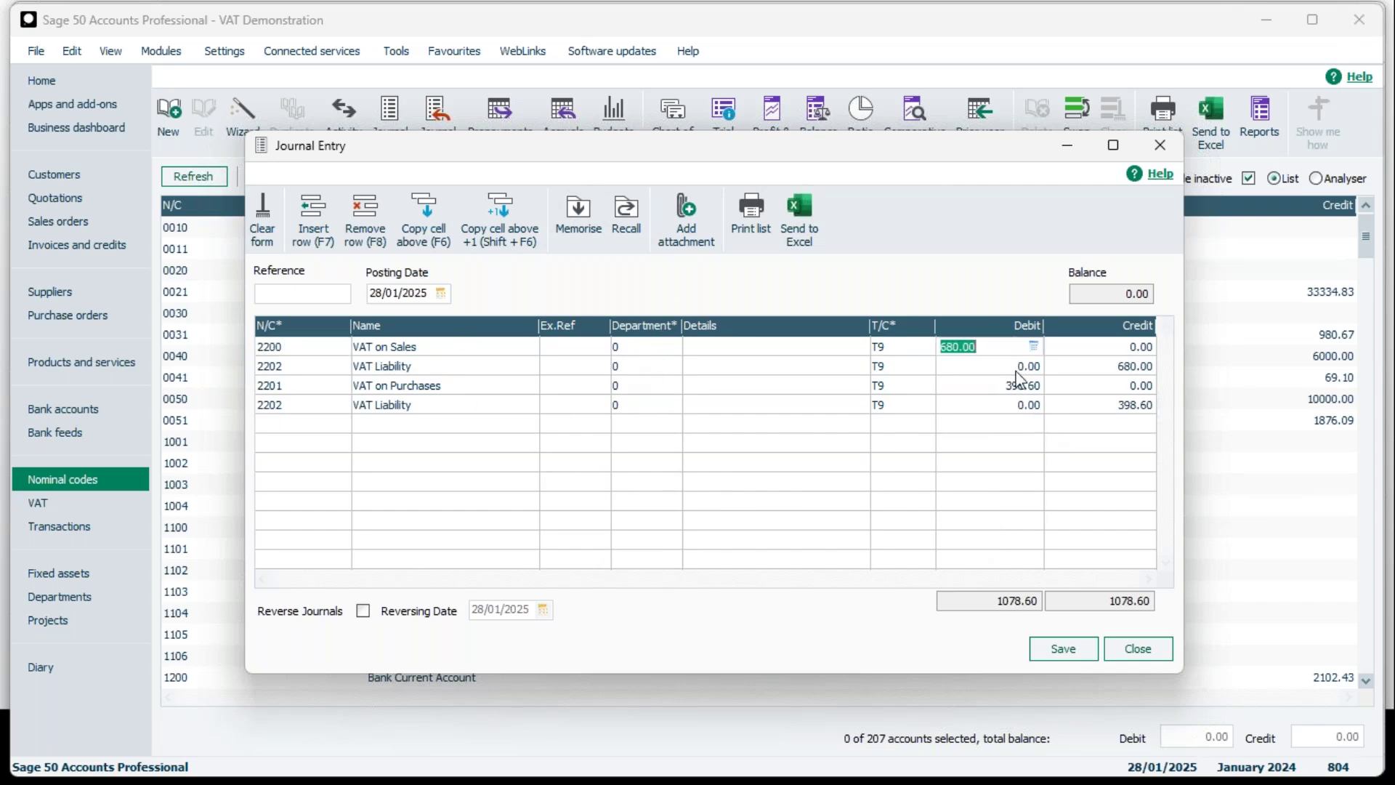
click(1083, 362)
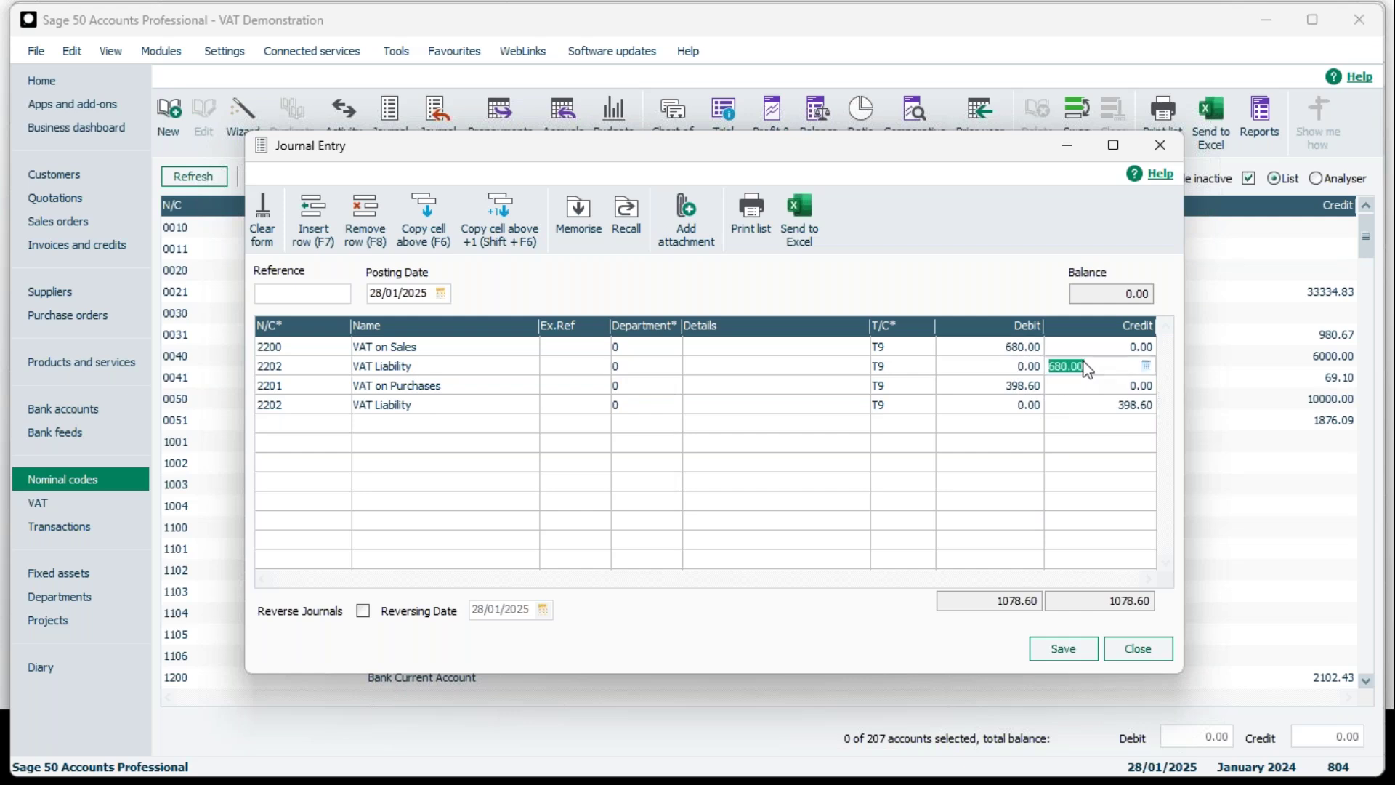
click(1029, 386)
click(1083, 405)
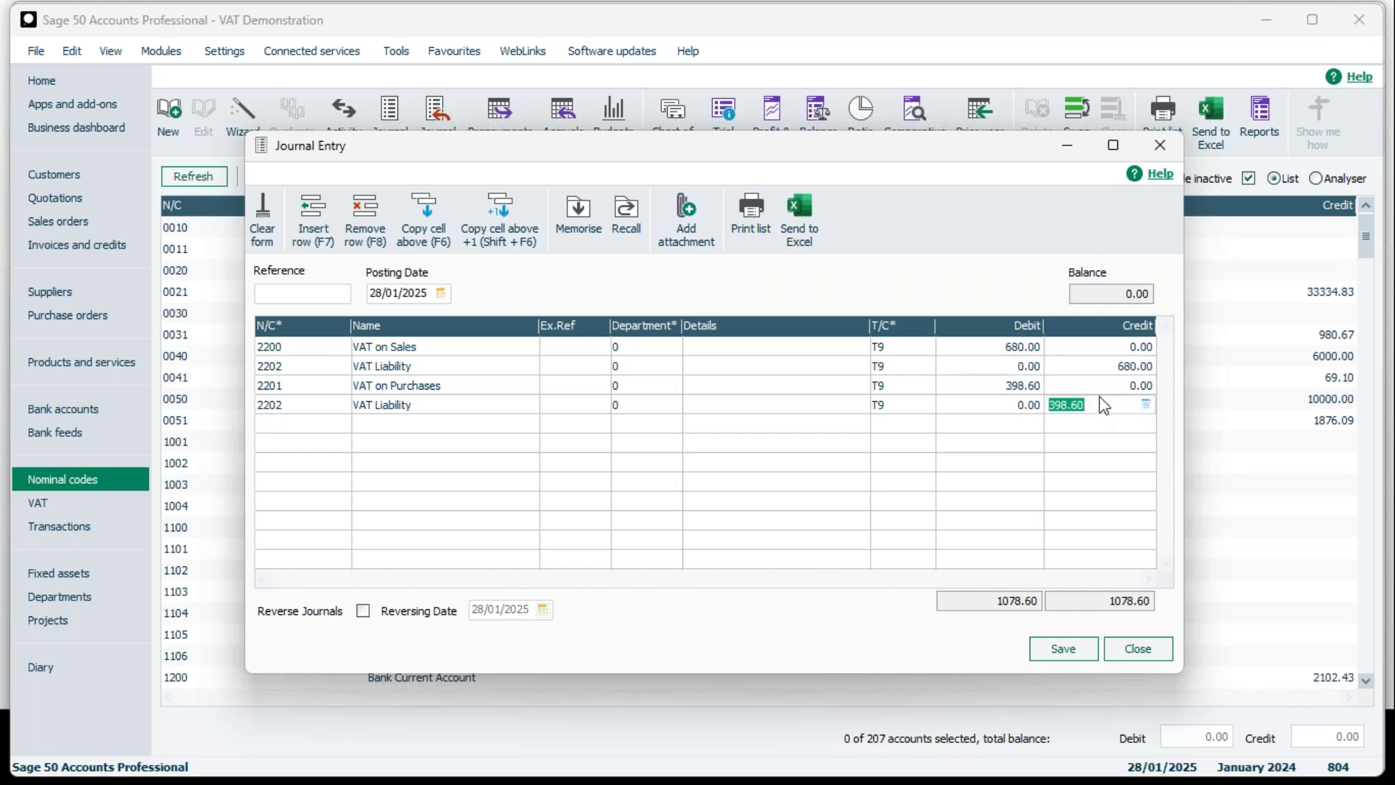
click(1137, 648)
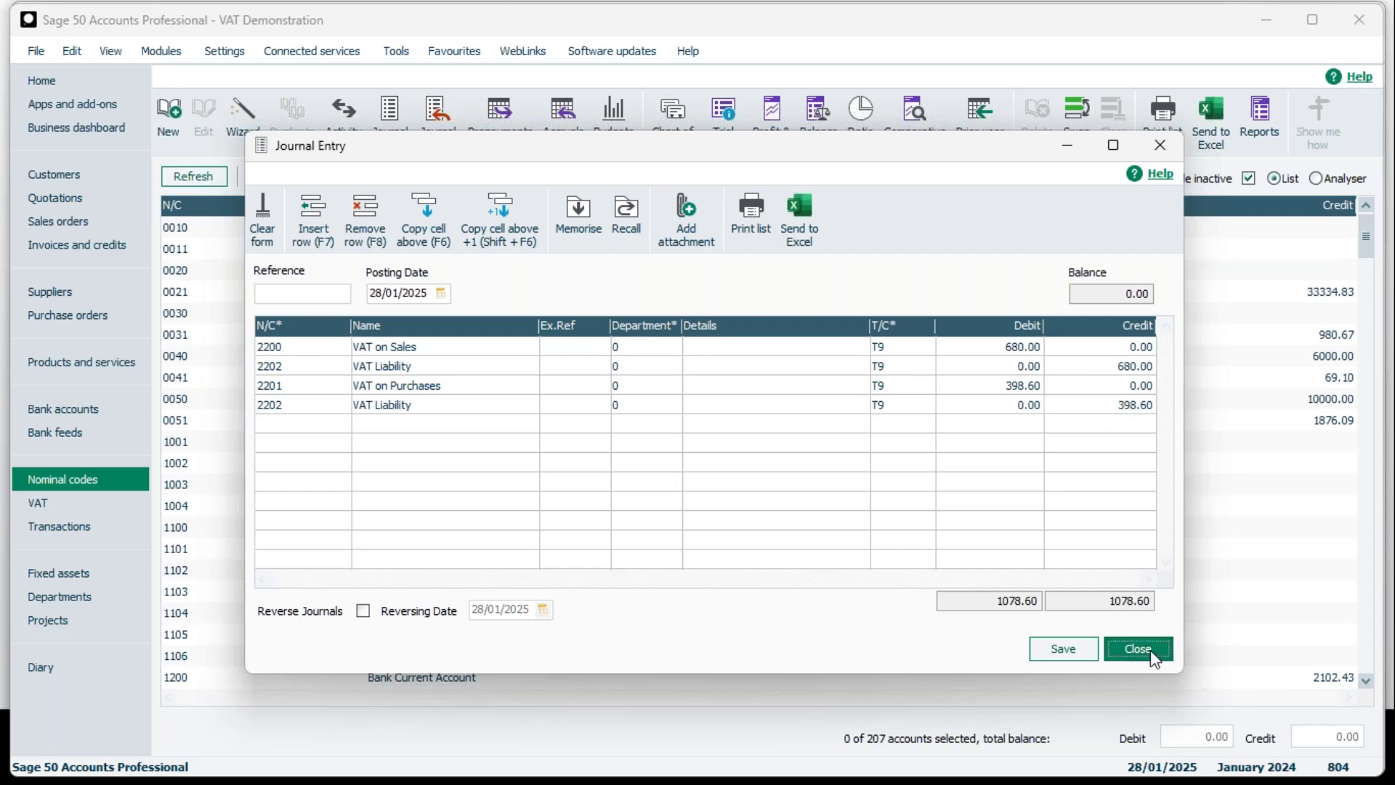
click(691, 469)
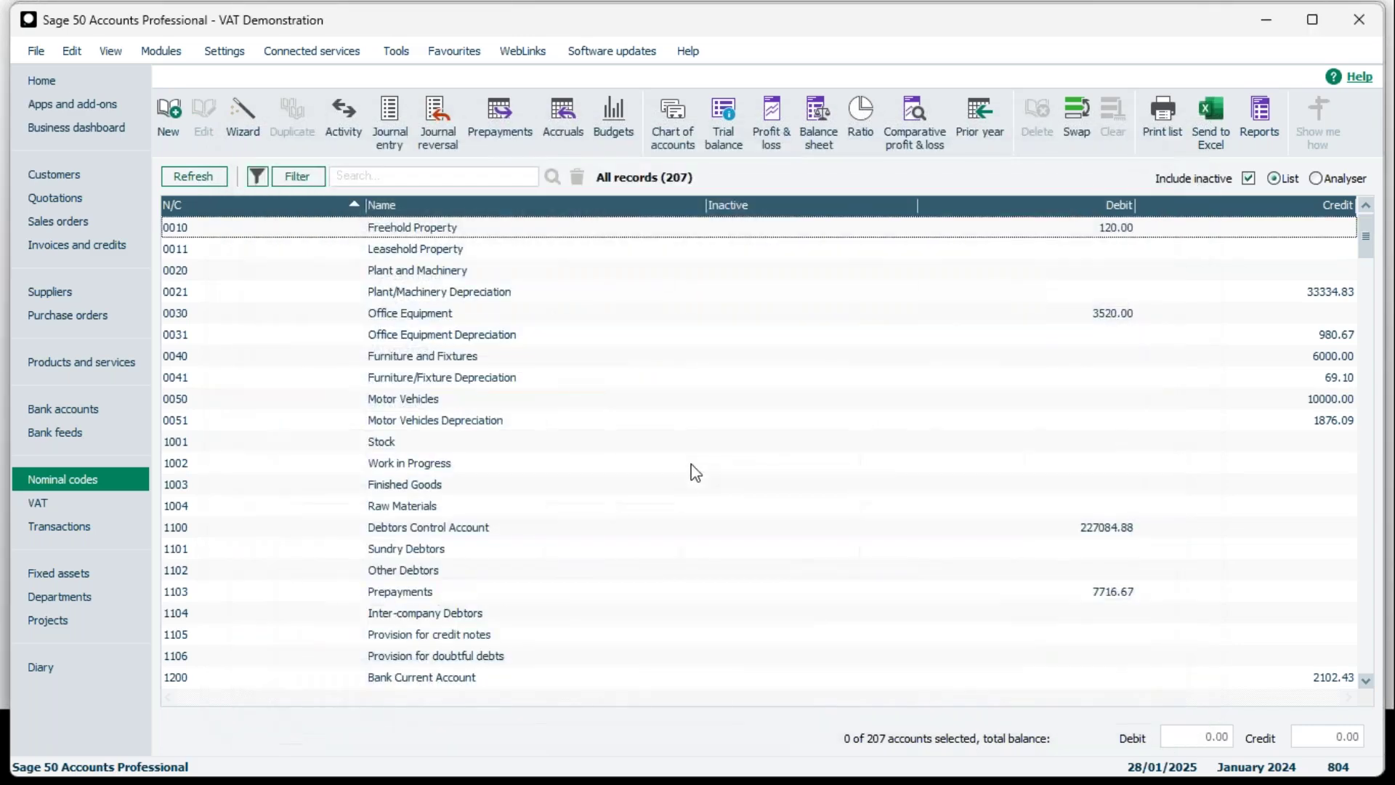
- Post the VAT transfer journal from return 19's window, then close the return
click(57, 508)
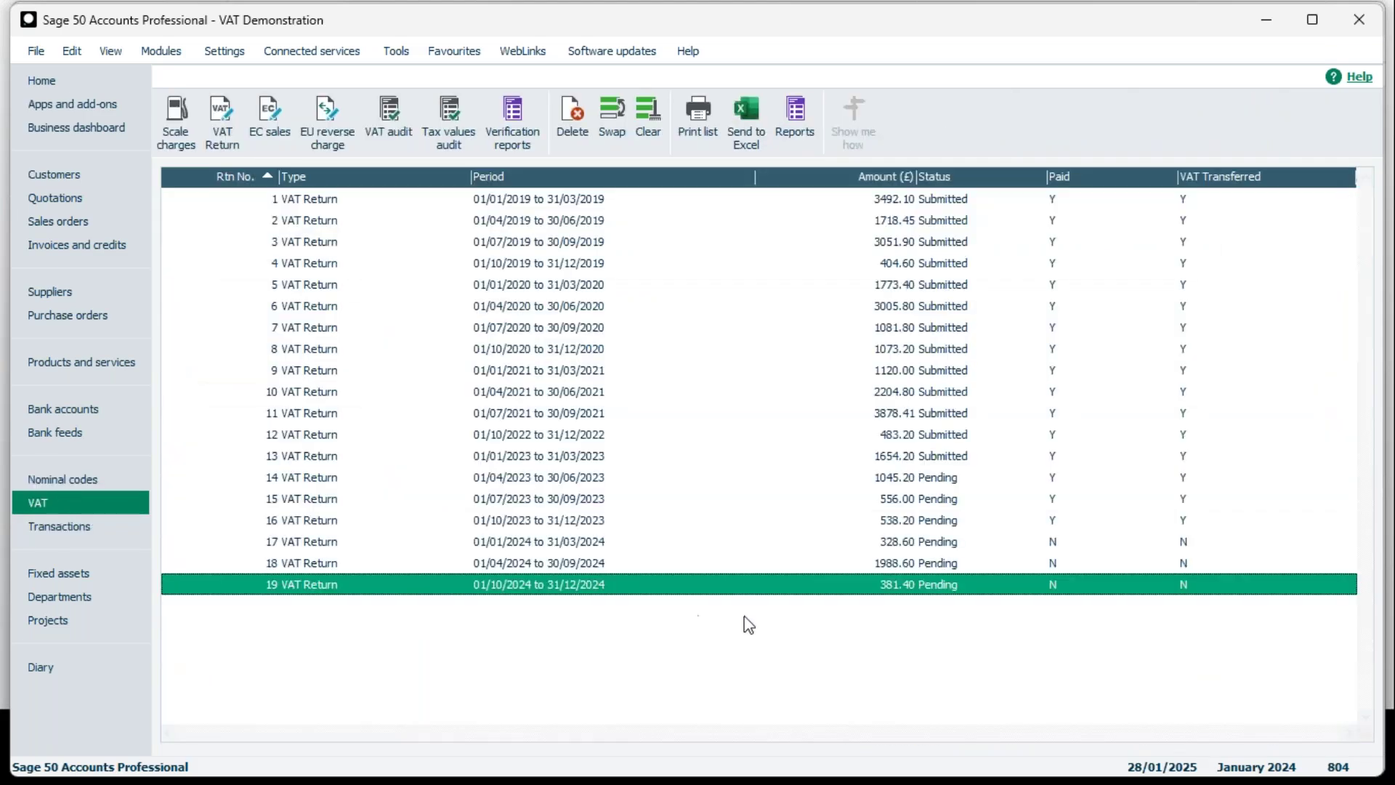
double_click(572, 583)
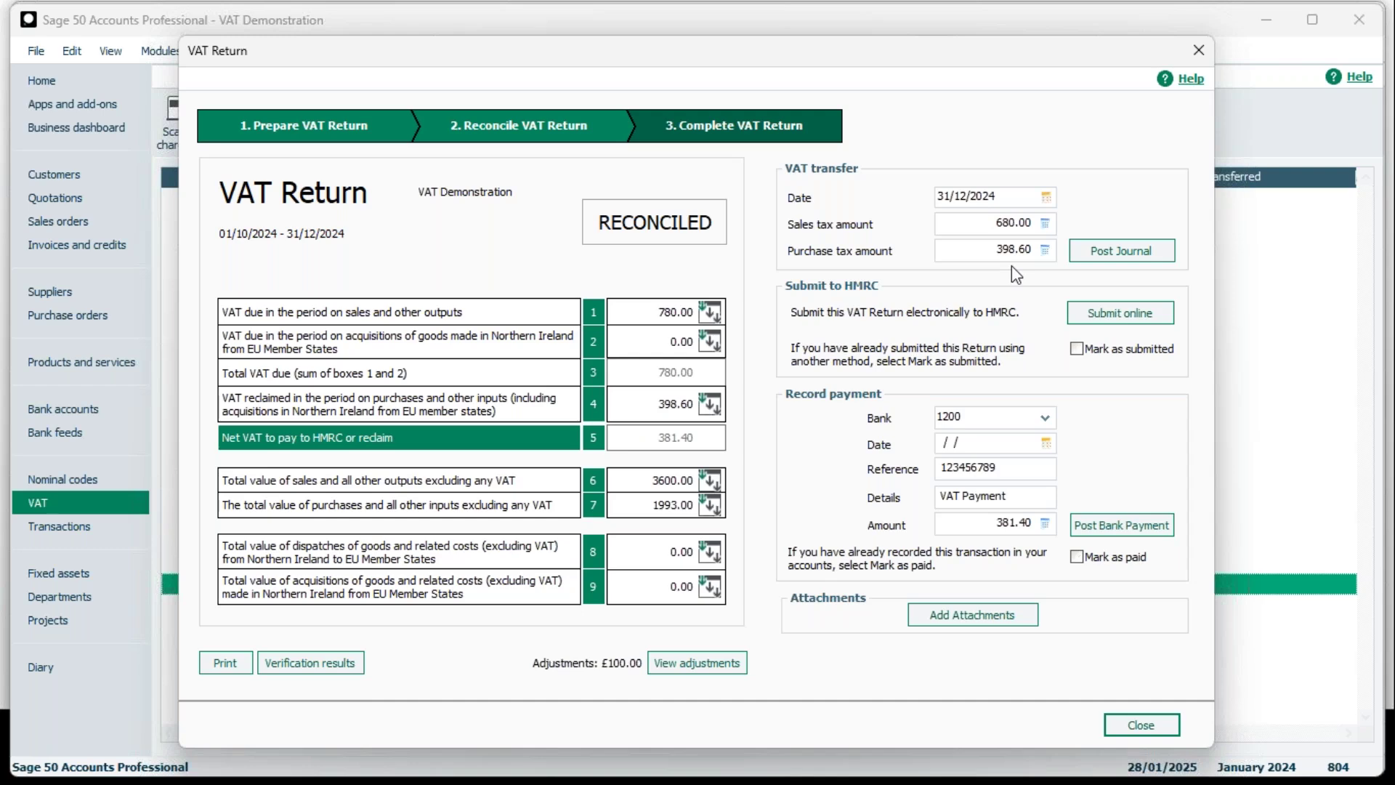
drag(1058, 63, 969, 72)
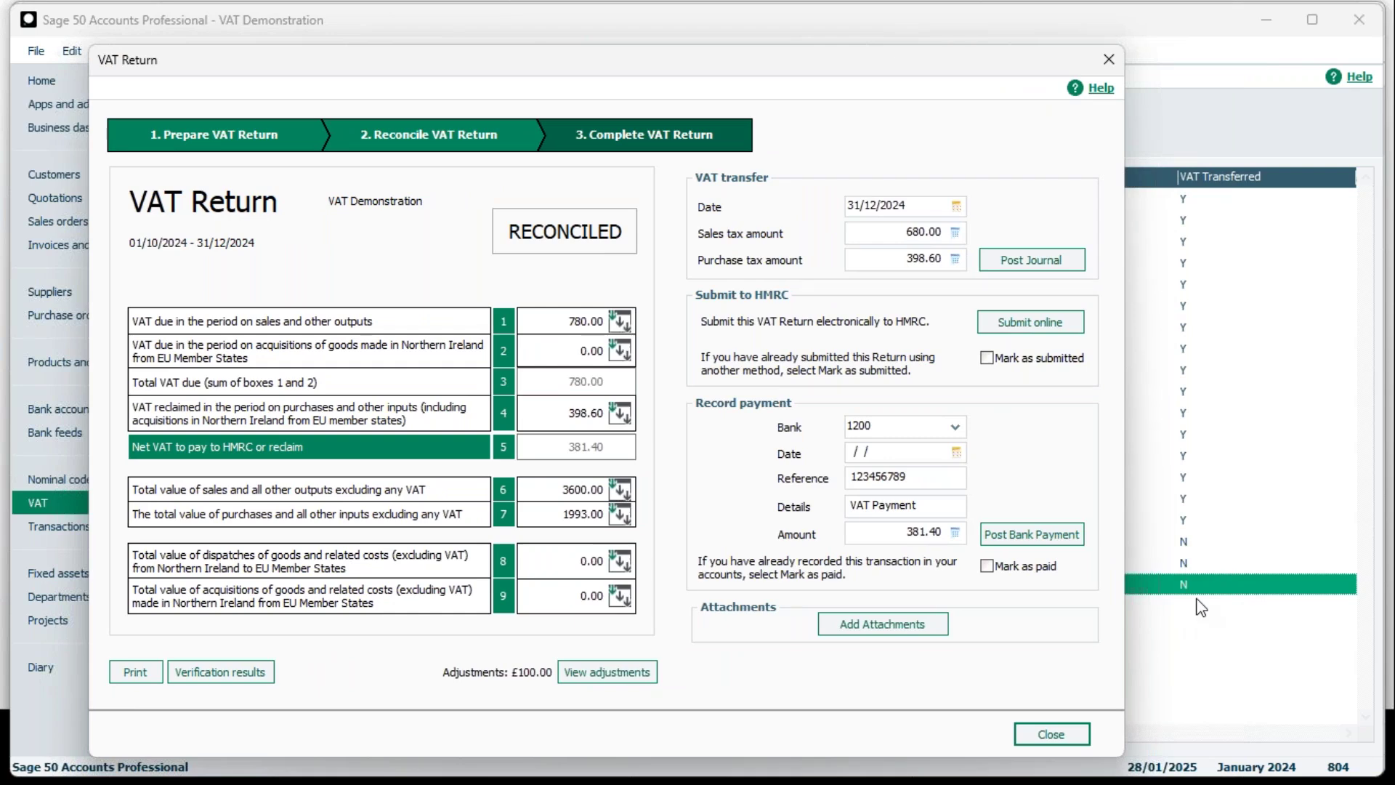
click(1063, 268)
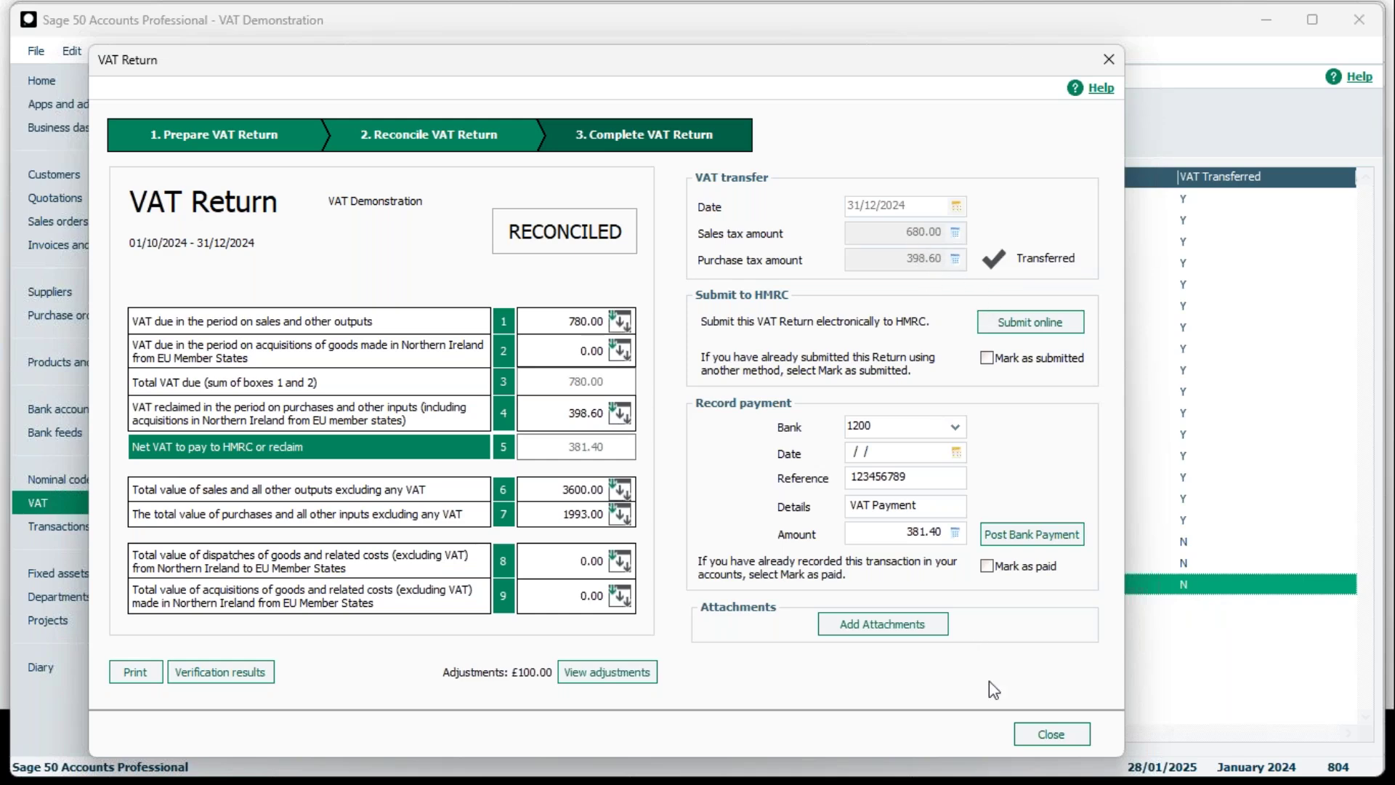
click(1060, 735)
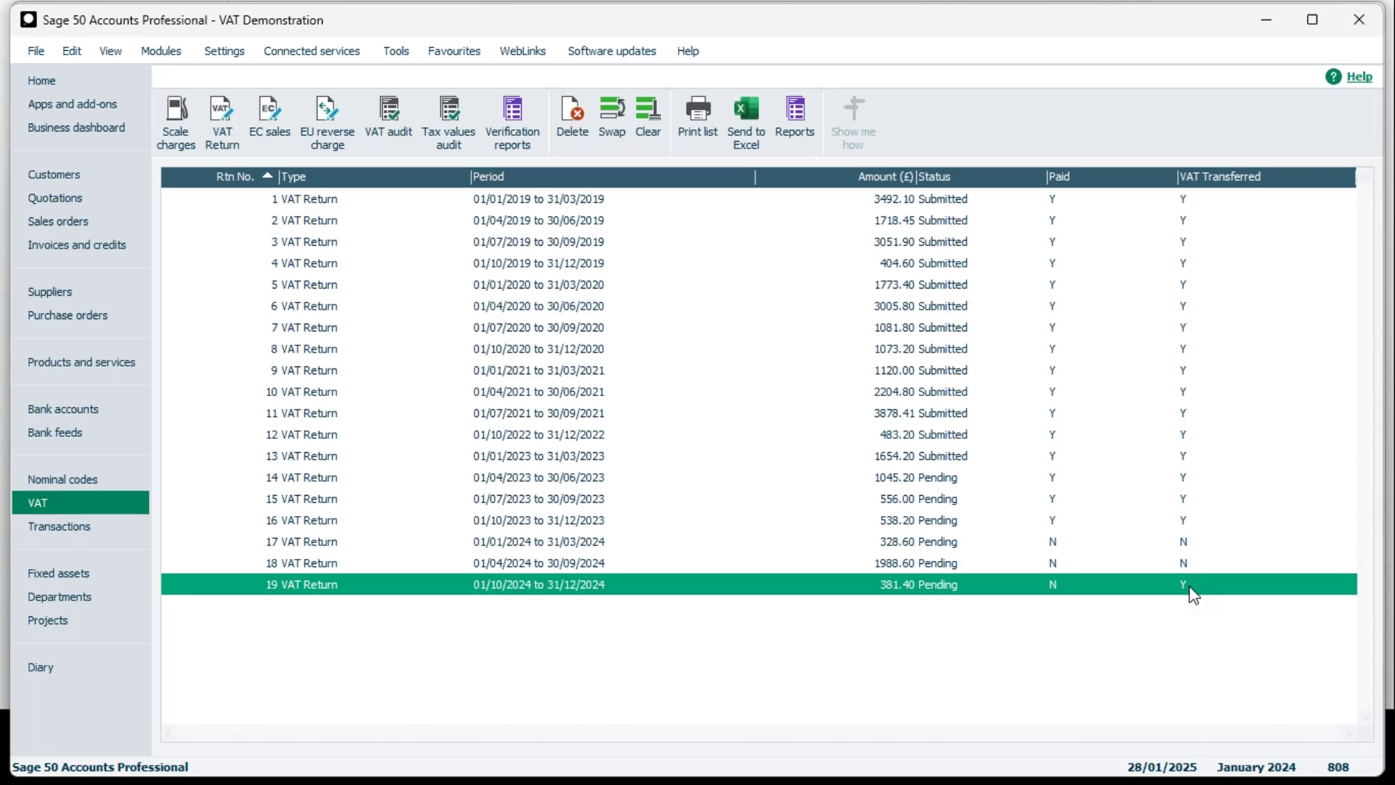
- Reopen return 19 to confirm it's transferred, then view bank accounts, with 1200 at -2102.43
click(744, 585)
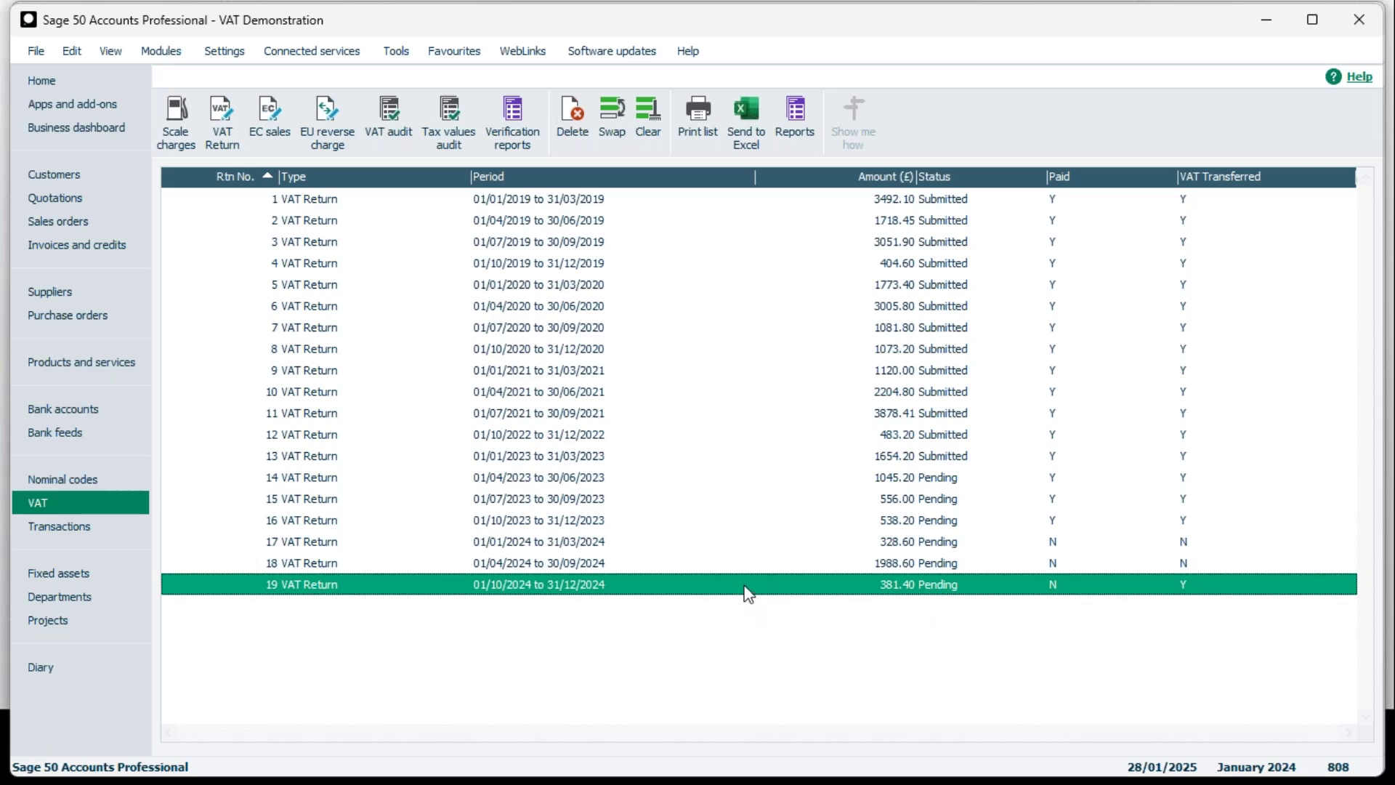
double_click(746, 586)
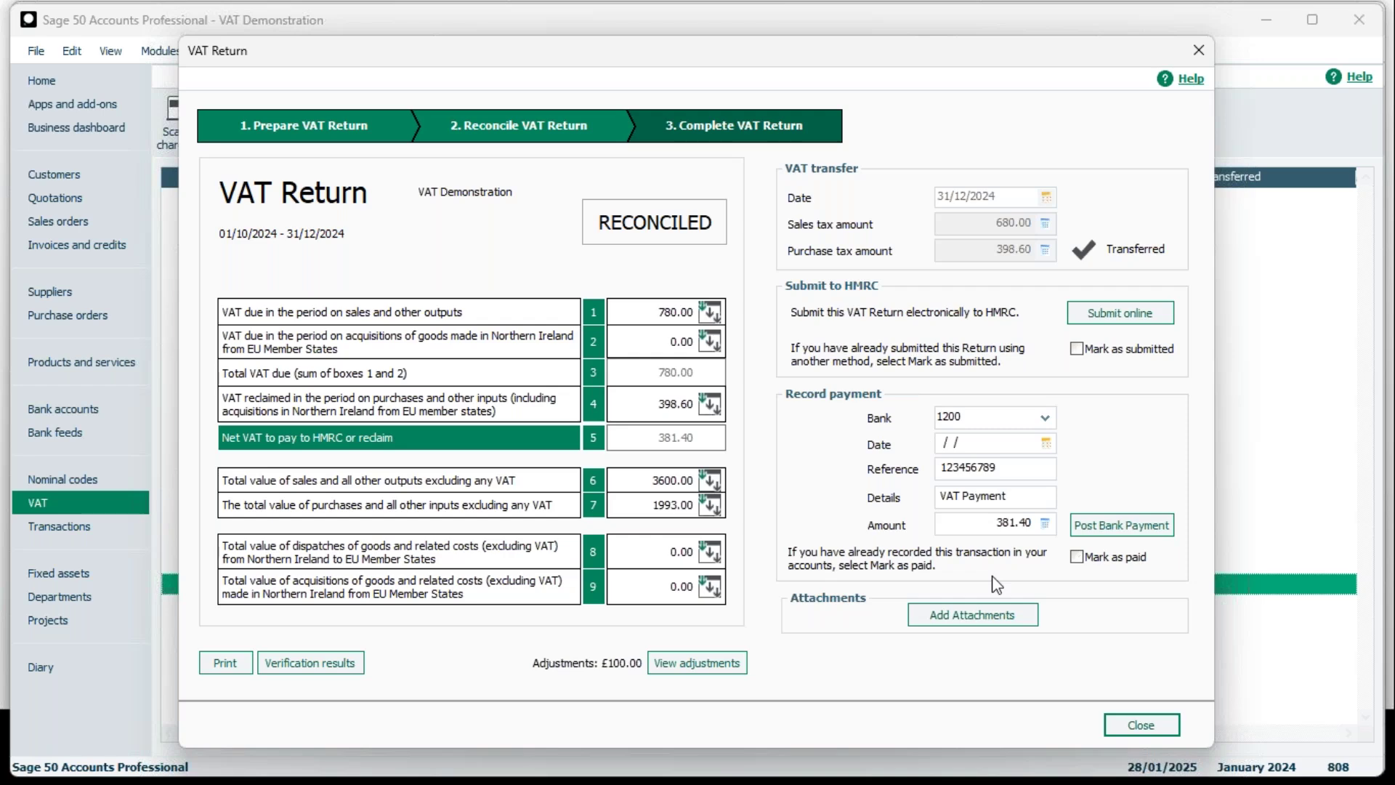
click(1199, 49)
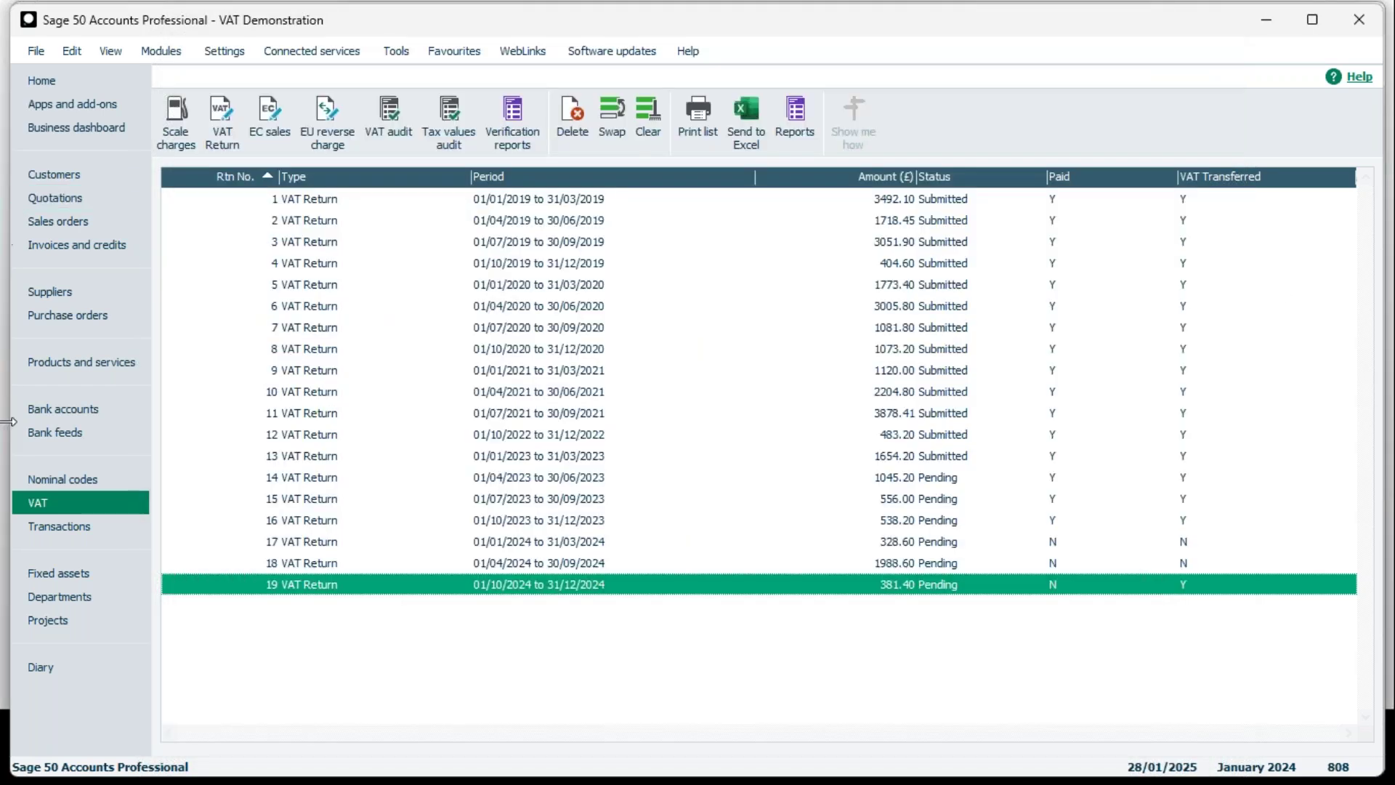
click(82, 409)
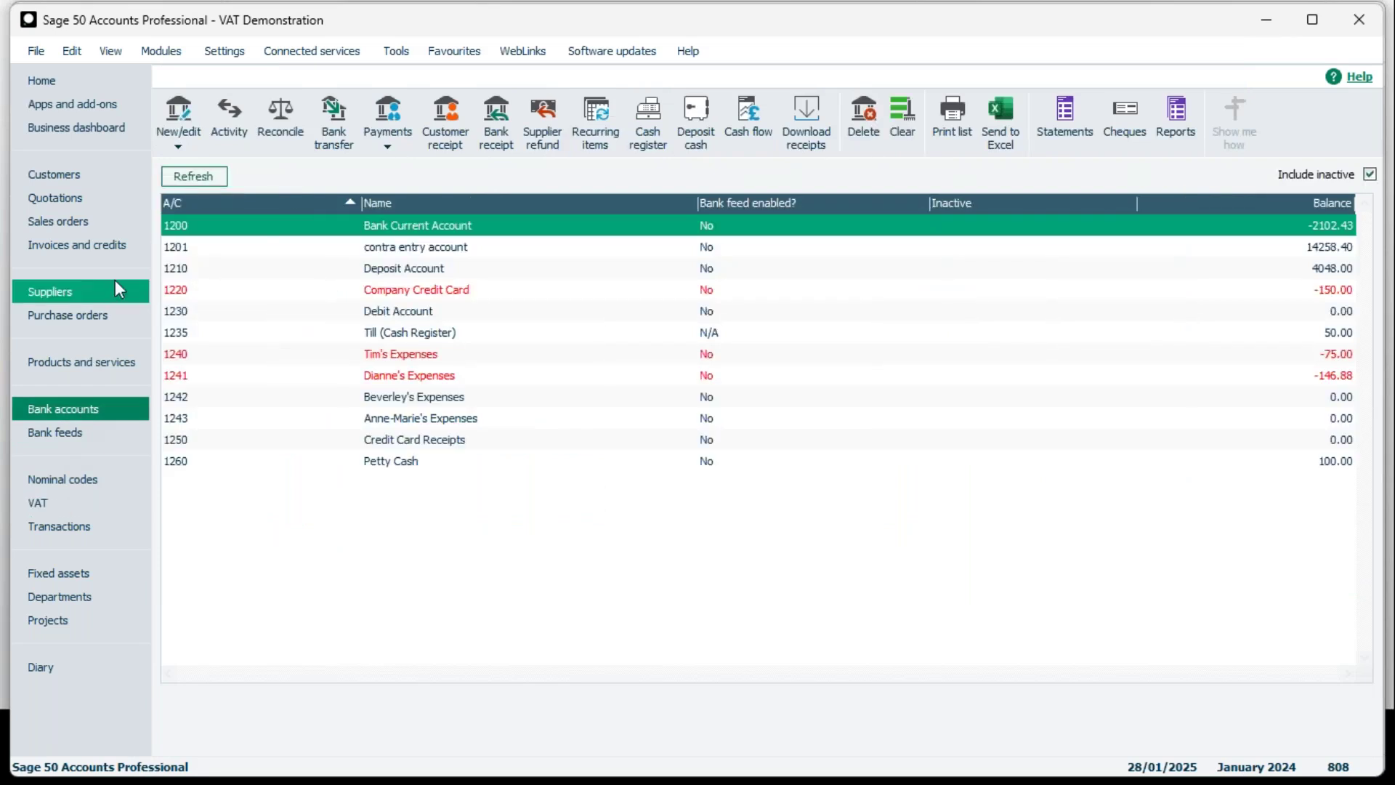
click(395, 137)
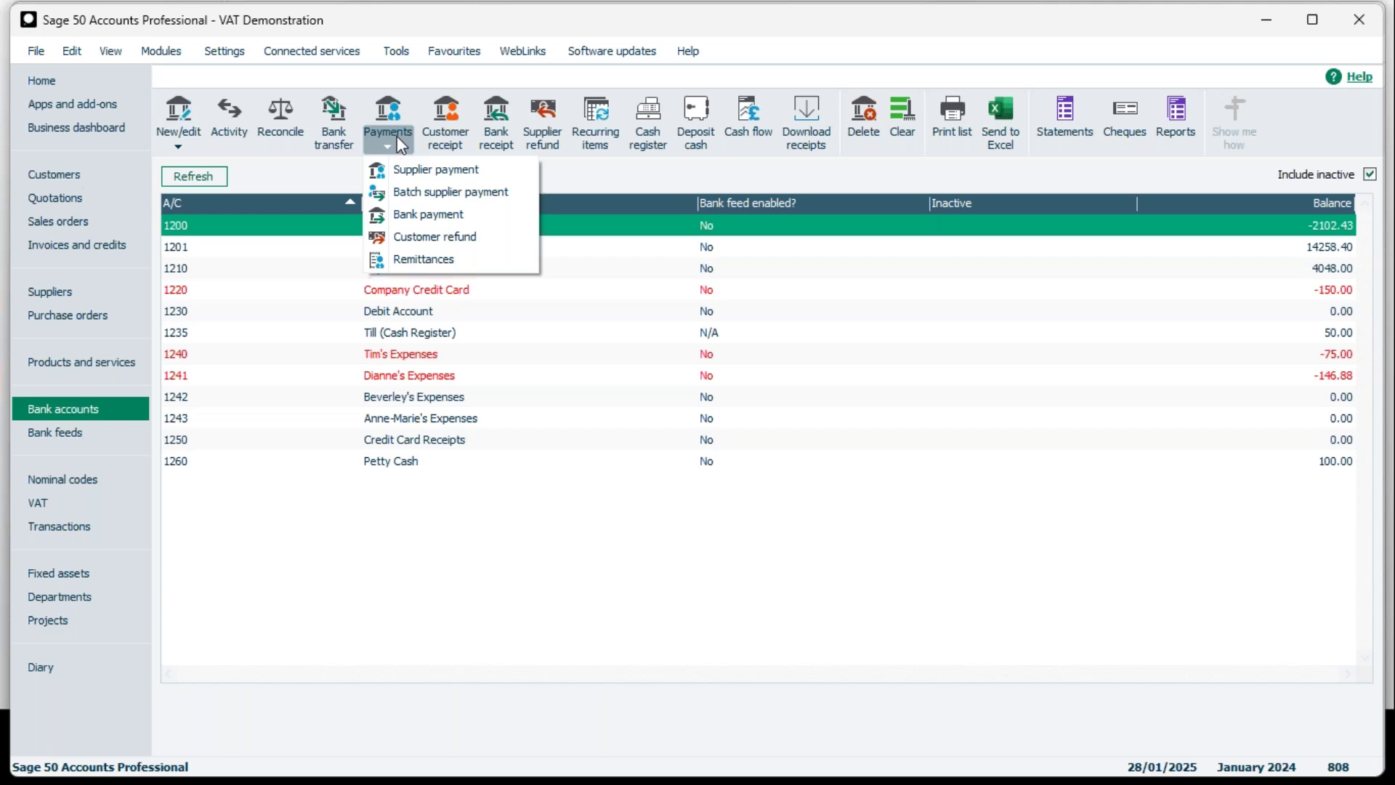
click(404, 212)
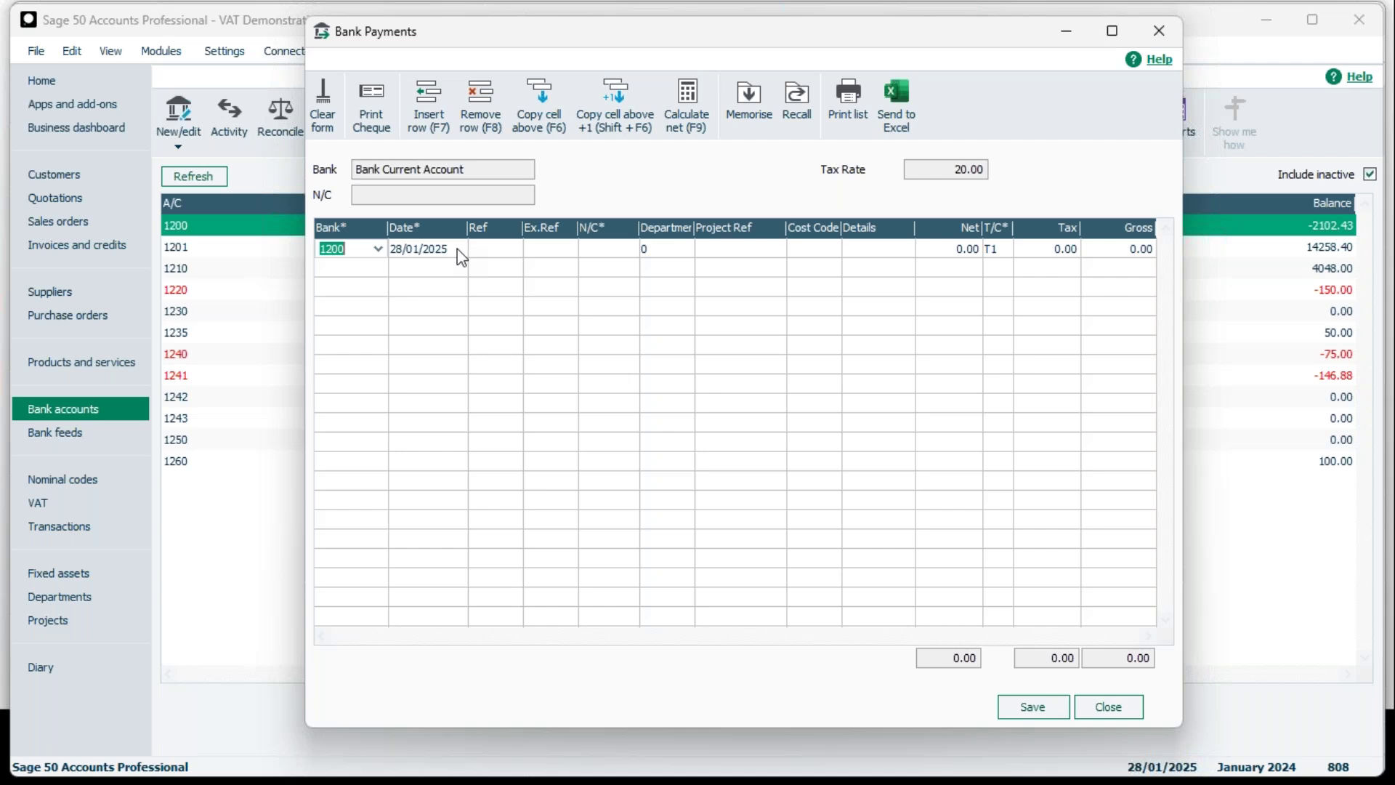
click(963, 249)
text(381.40)
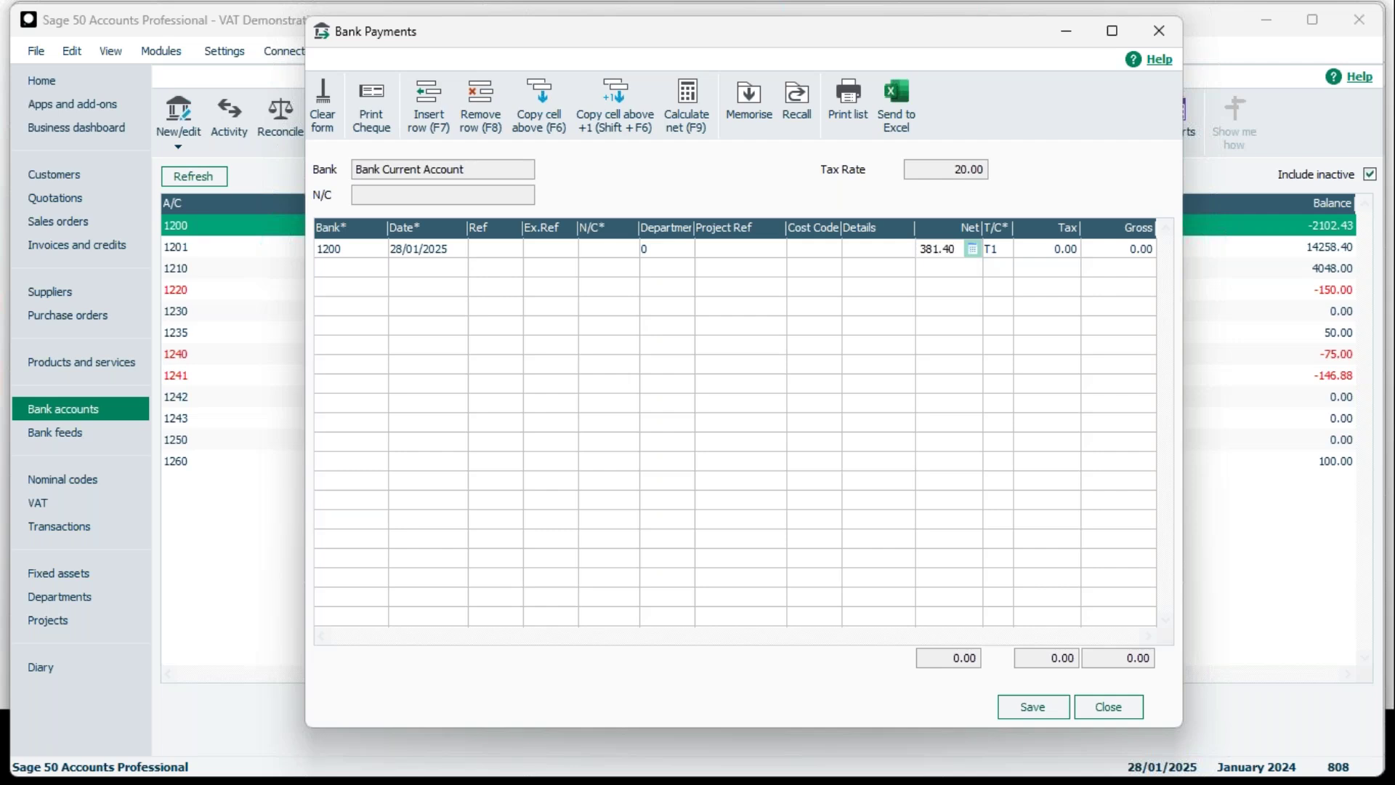
click(997, 249)
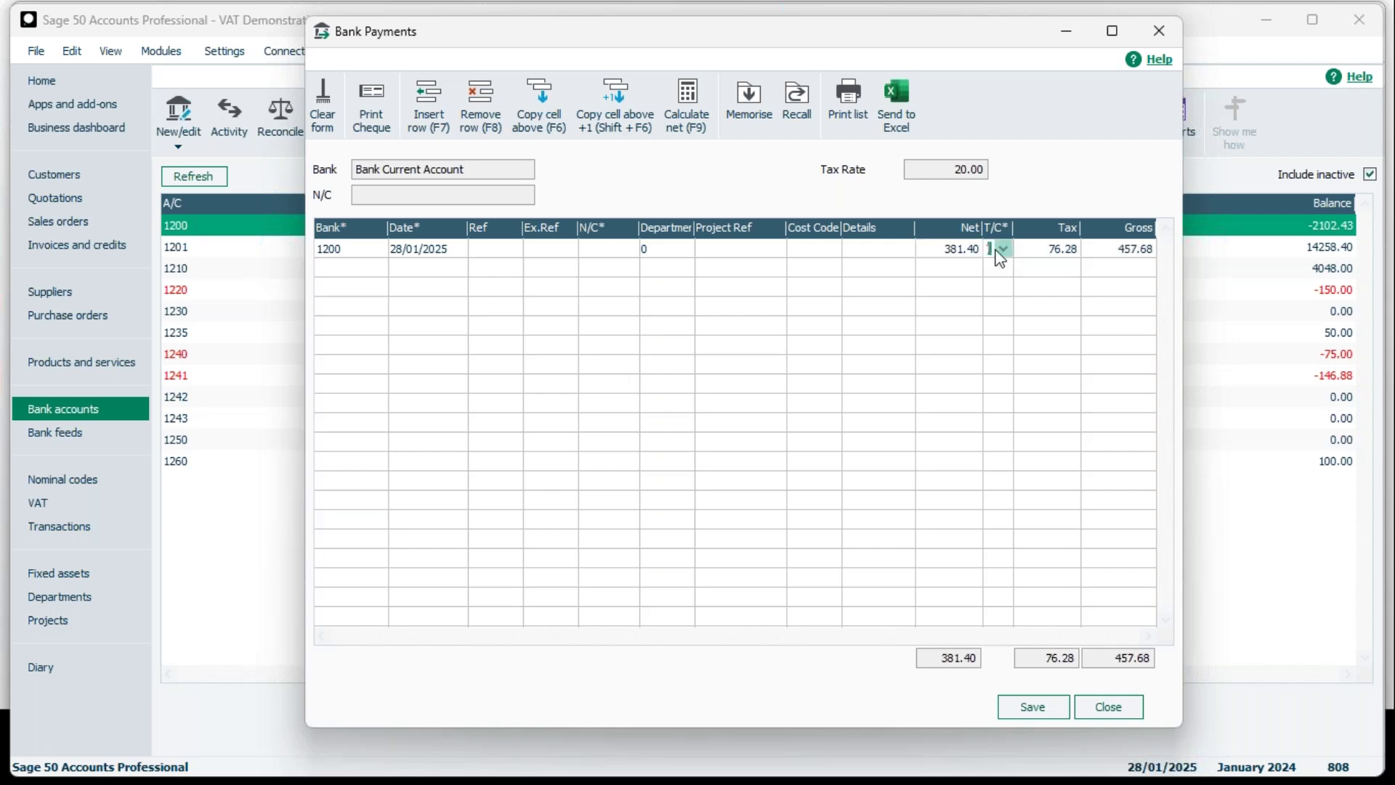
click(1004, 249)
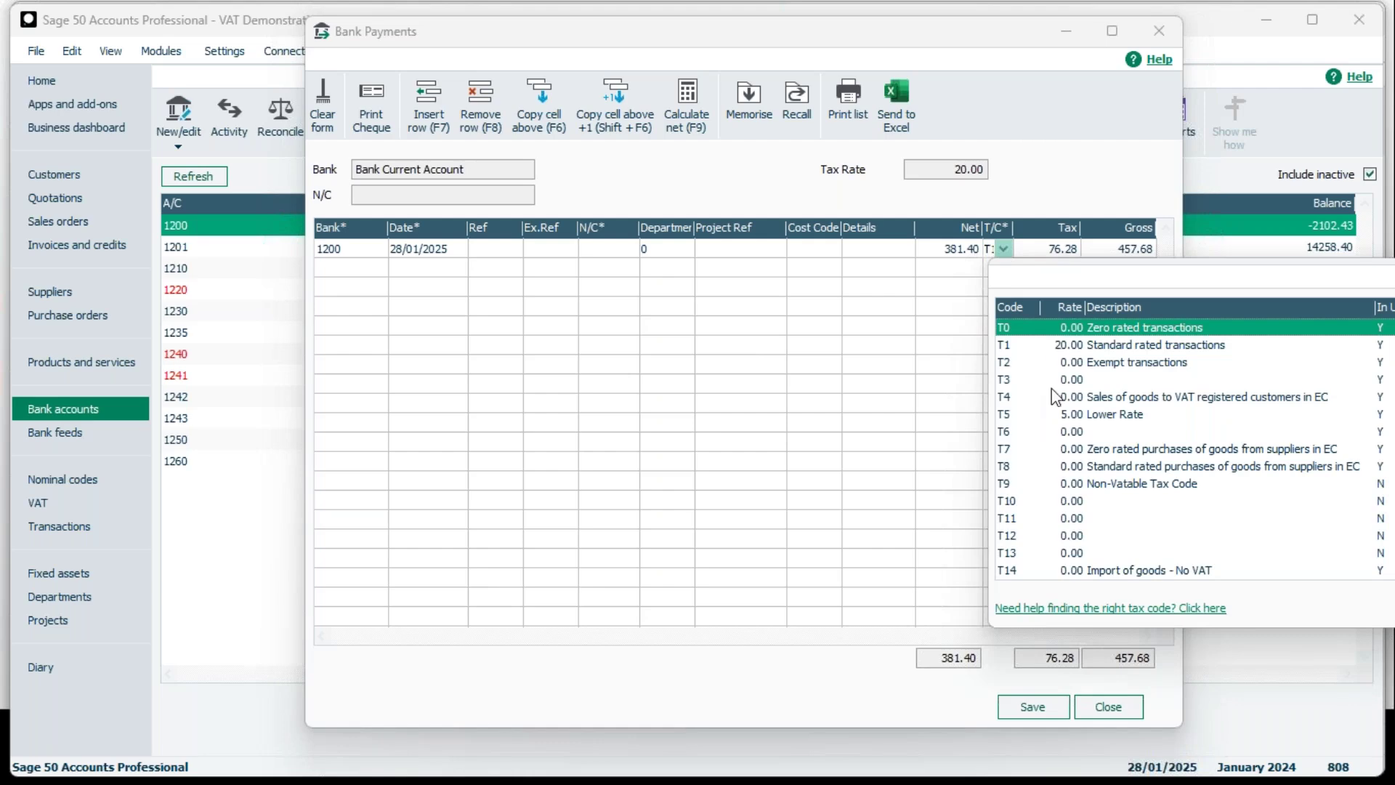
click(1112, 484)
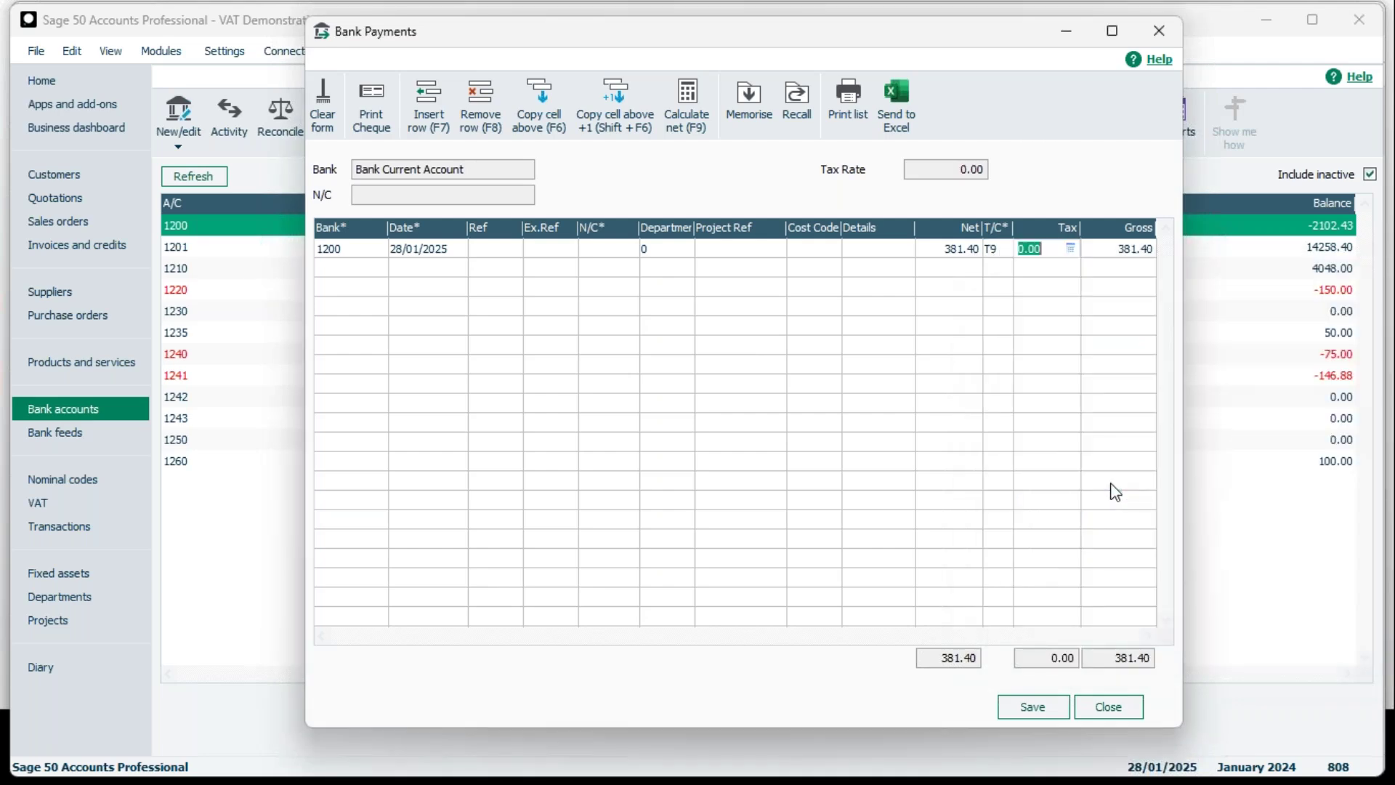
click(1024, 250)
click(606, 249)
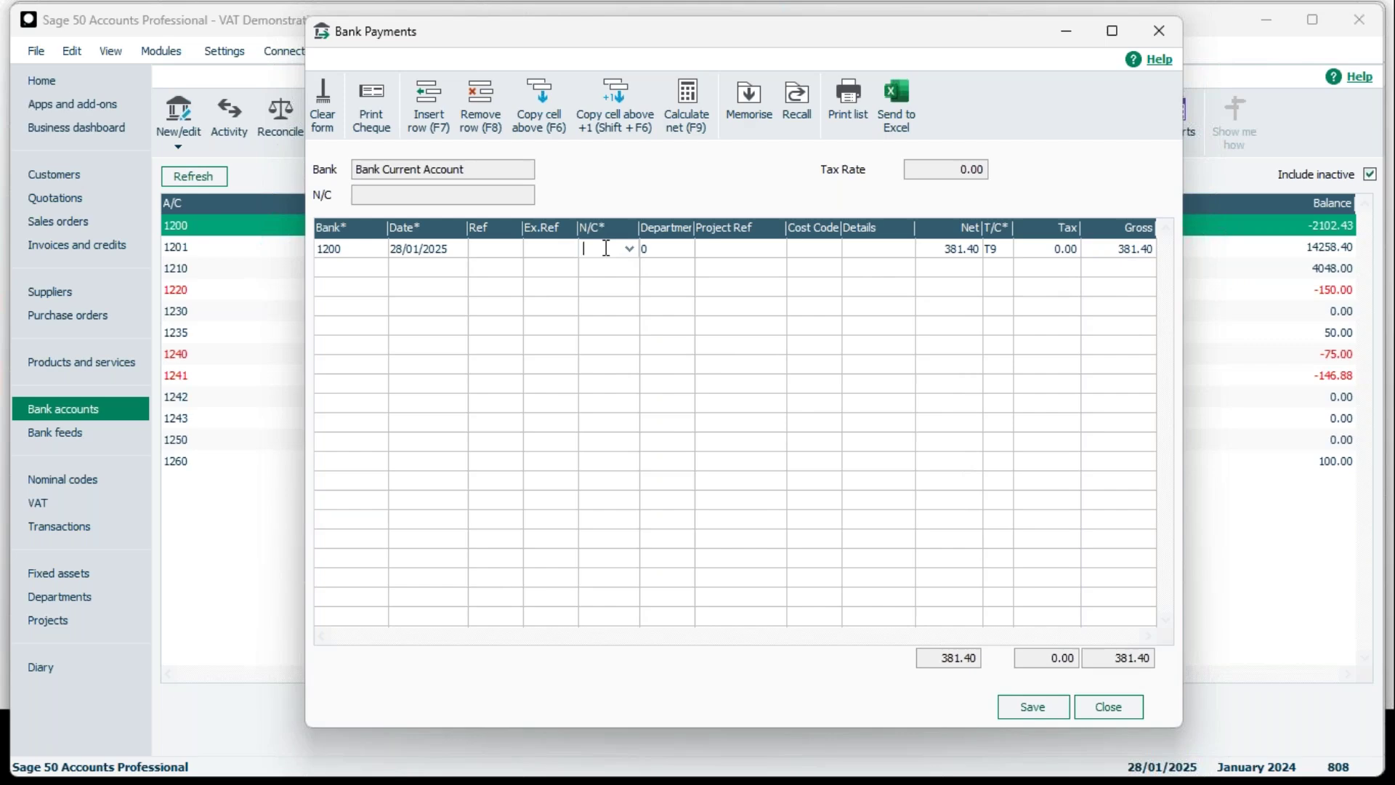
text(2202)
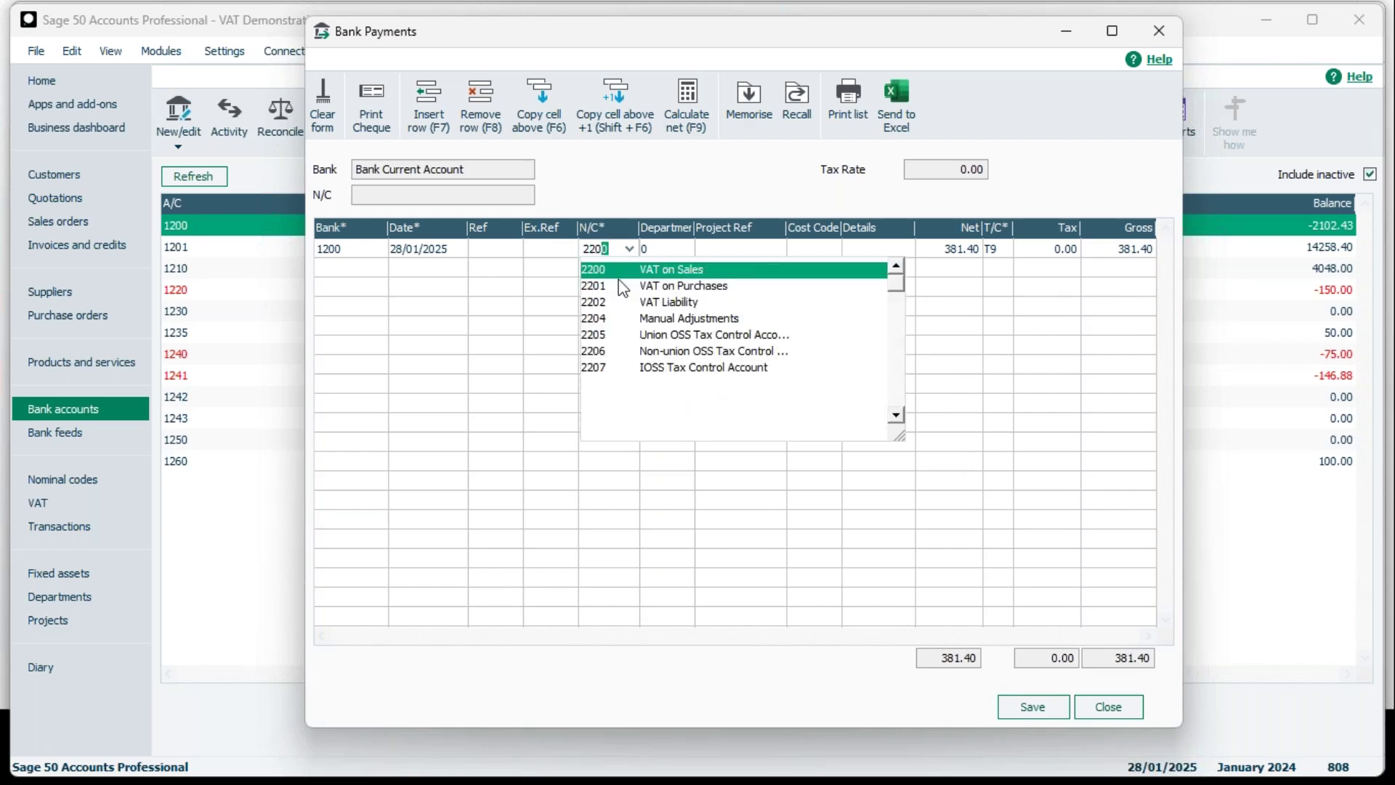
key(Tab)
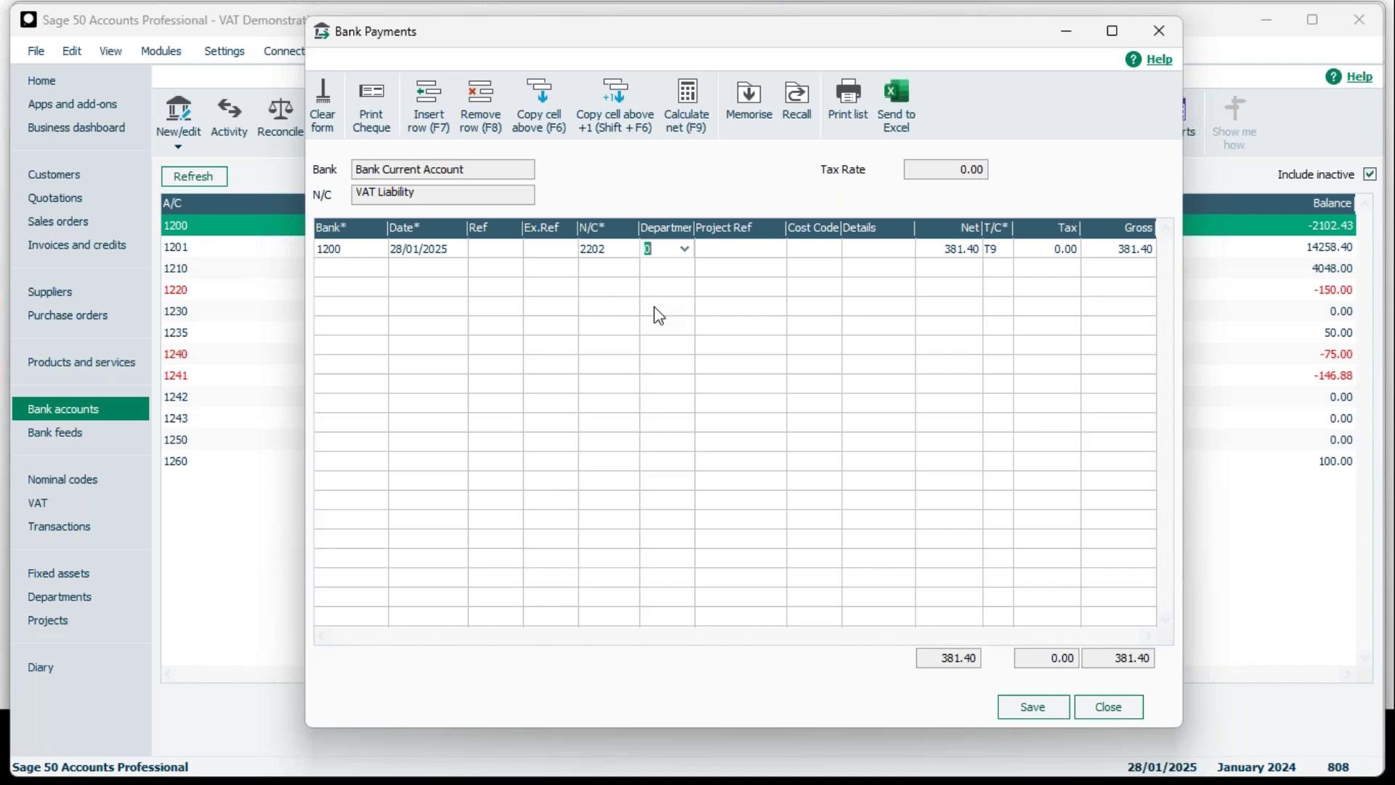
click(1128, 715)
click(760, 421)
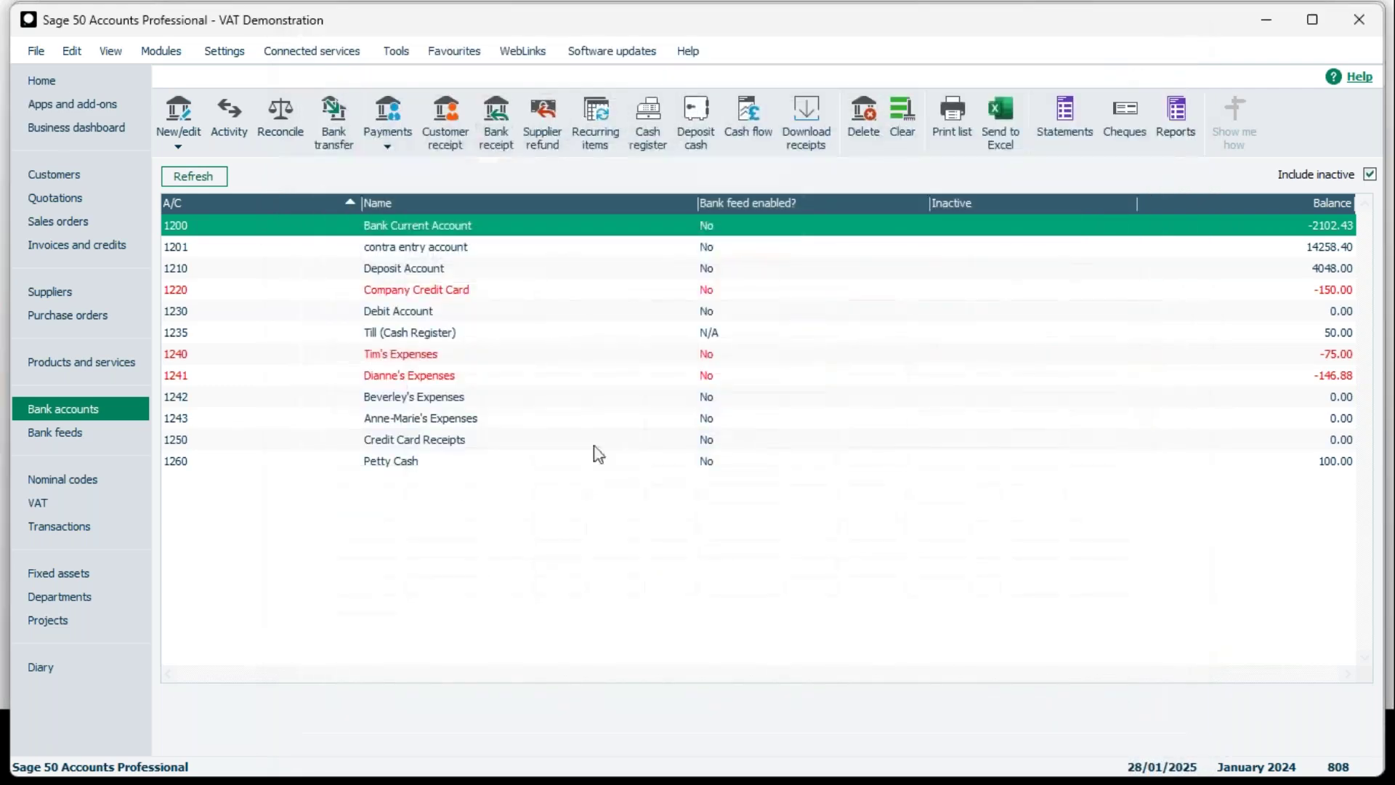
- Post return 19's 381.40 VAT bank payment dated 28/01/2025, accepting the out-of-year date warning
click(118, 507)
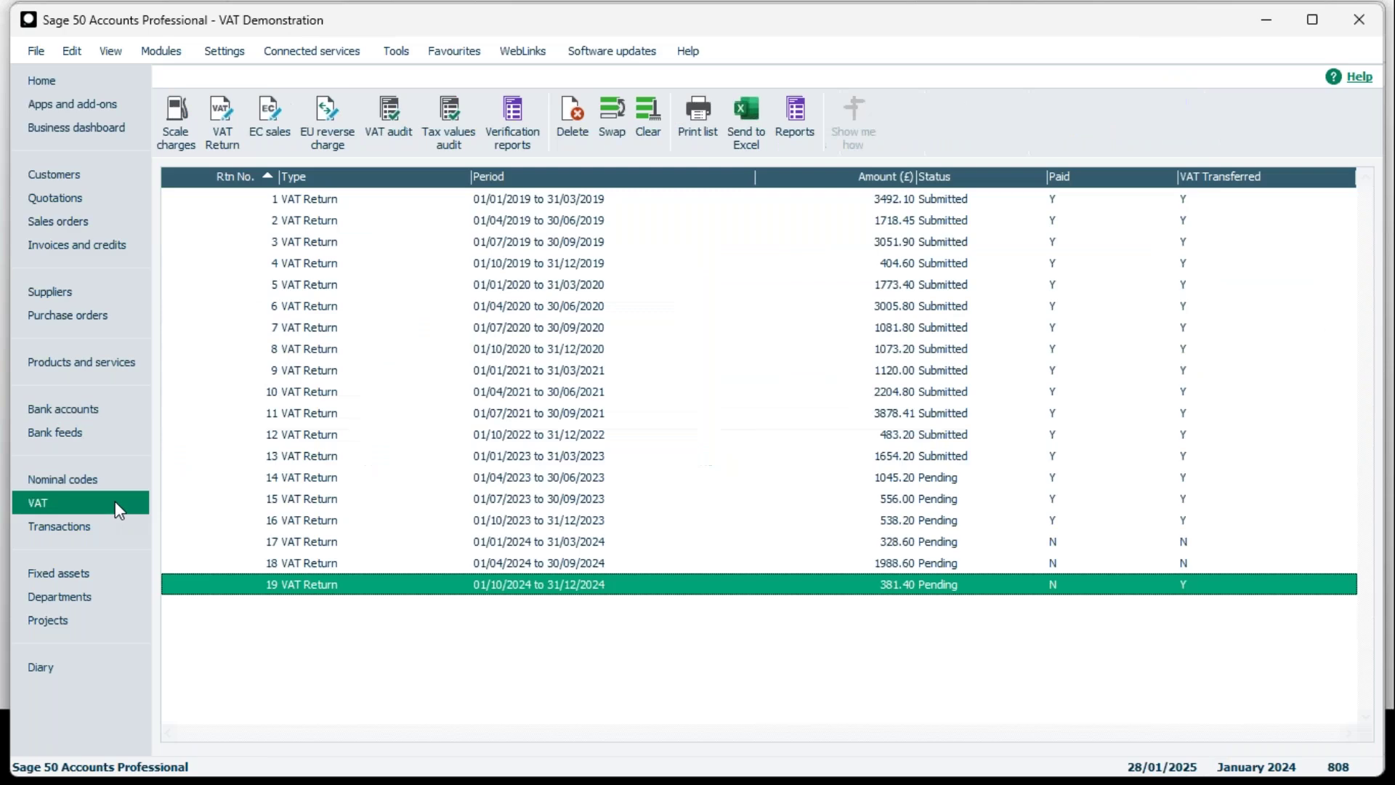
double_click(490, 591)
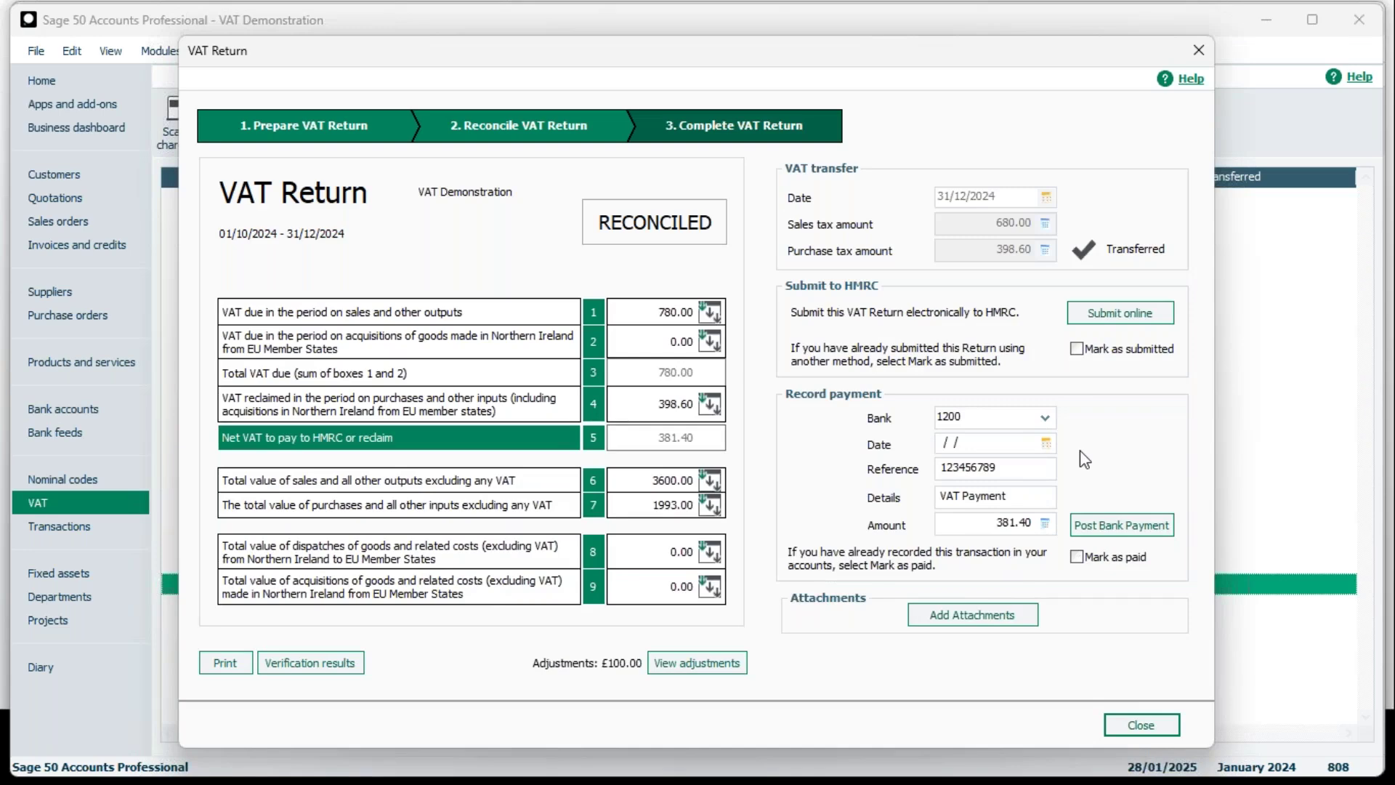
click(1046, 443)
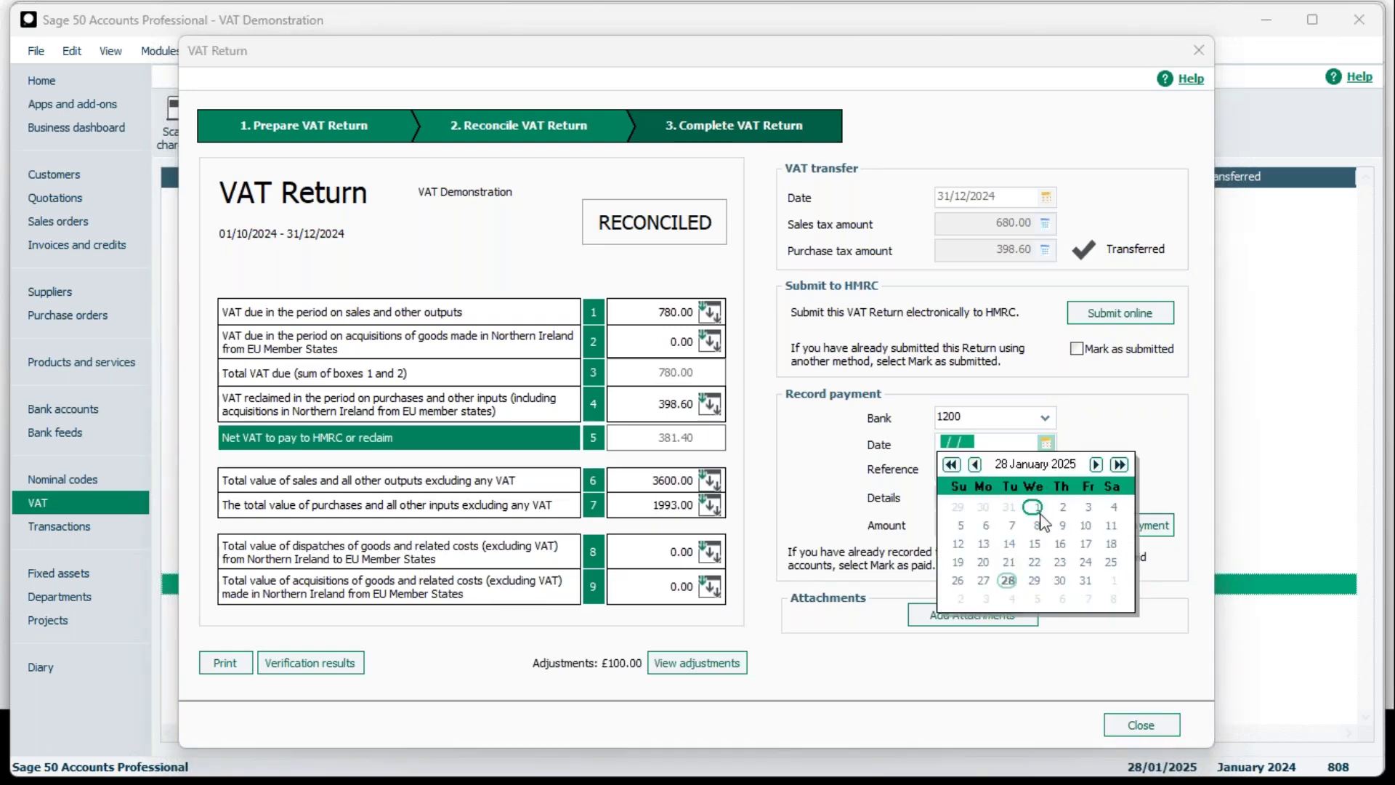
click(1007, 582)
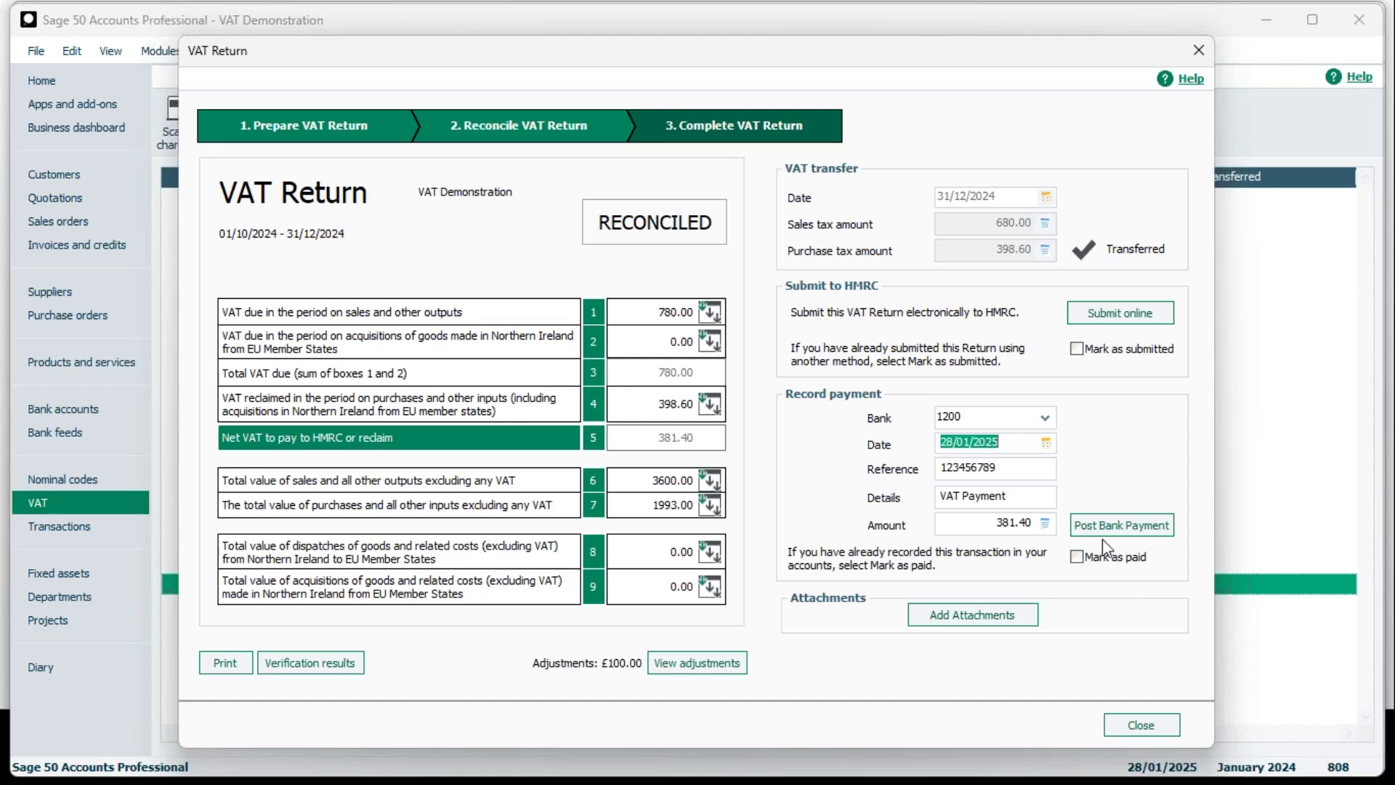
click(1120, 526)
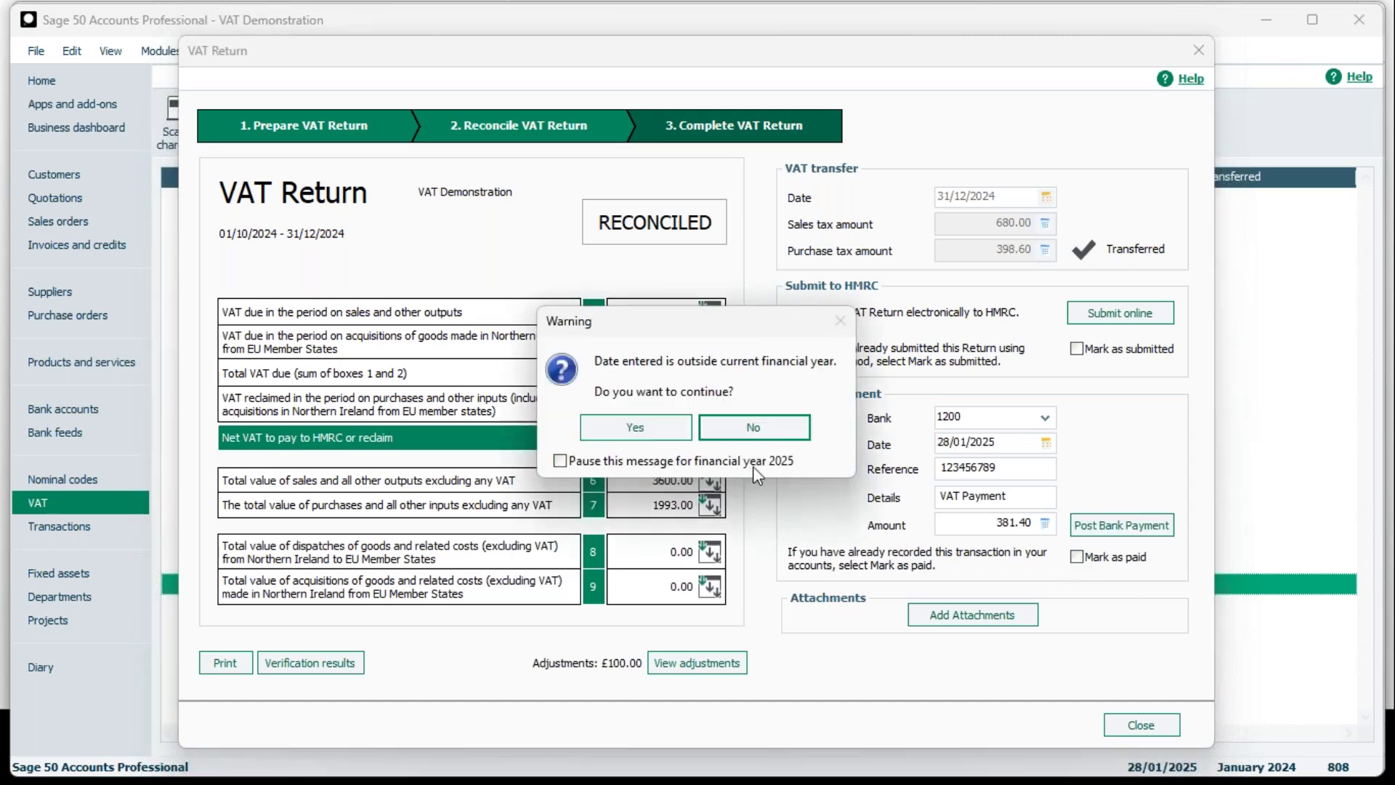
click(637, 427)
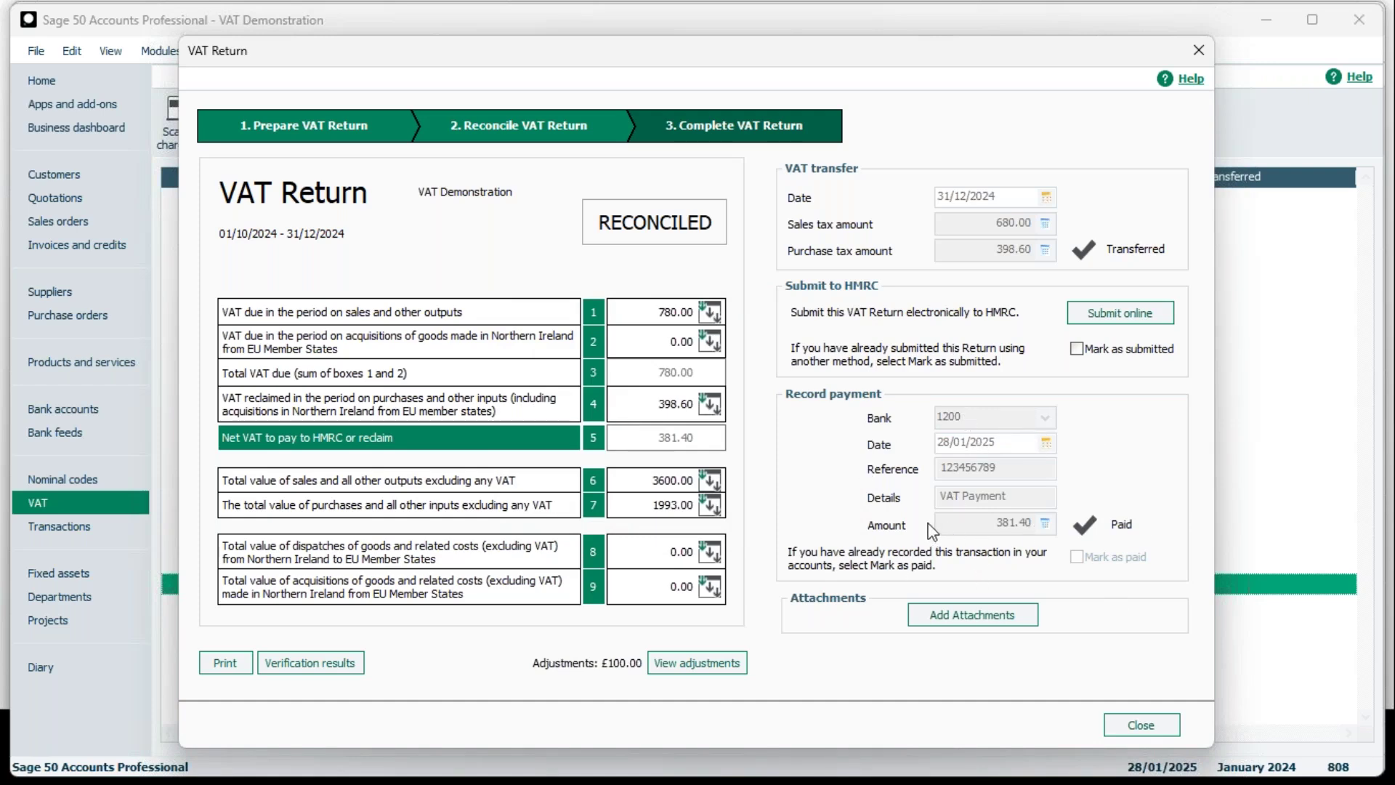
click(1155, 728)
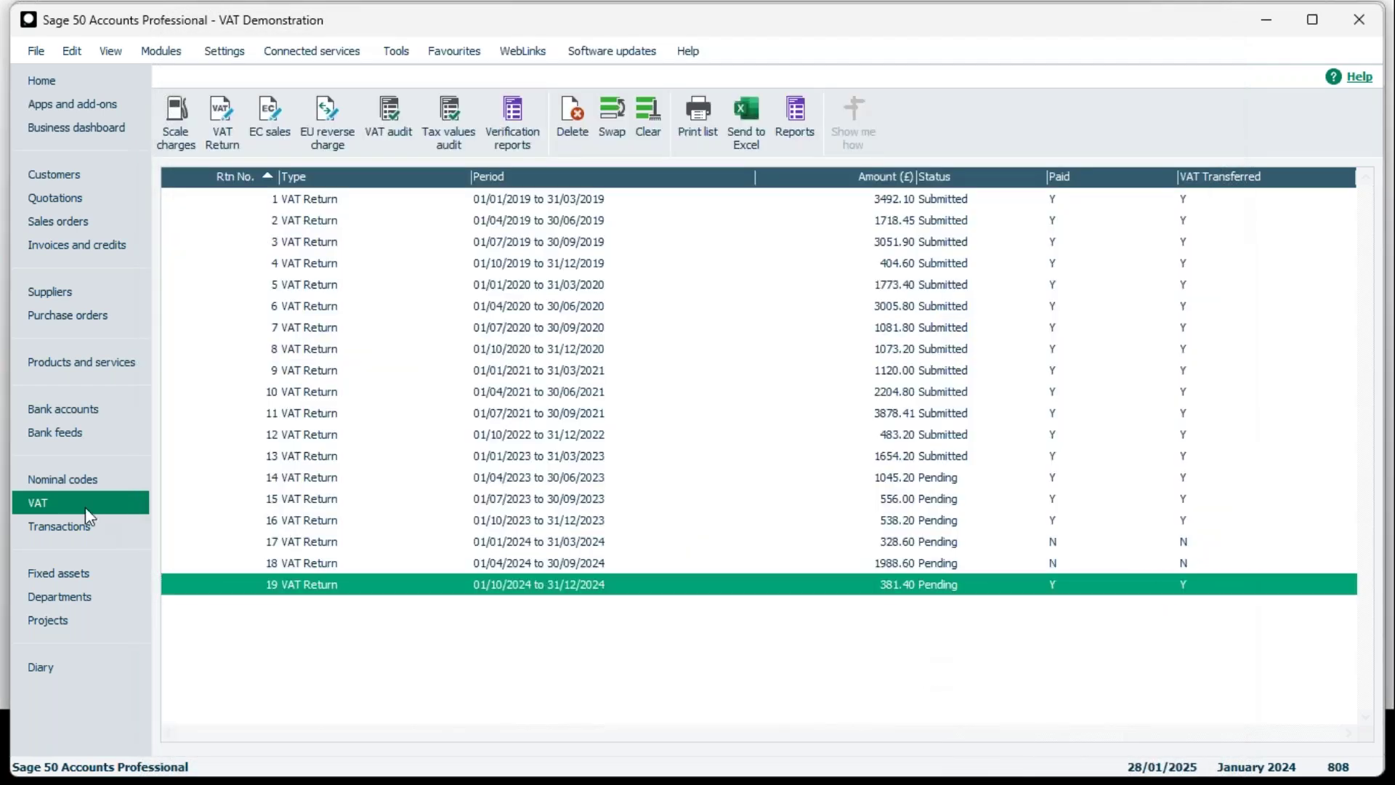
click(86, 527)
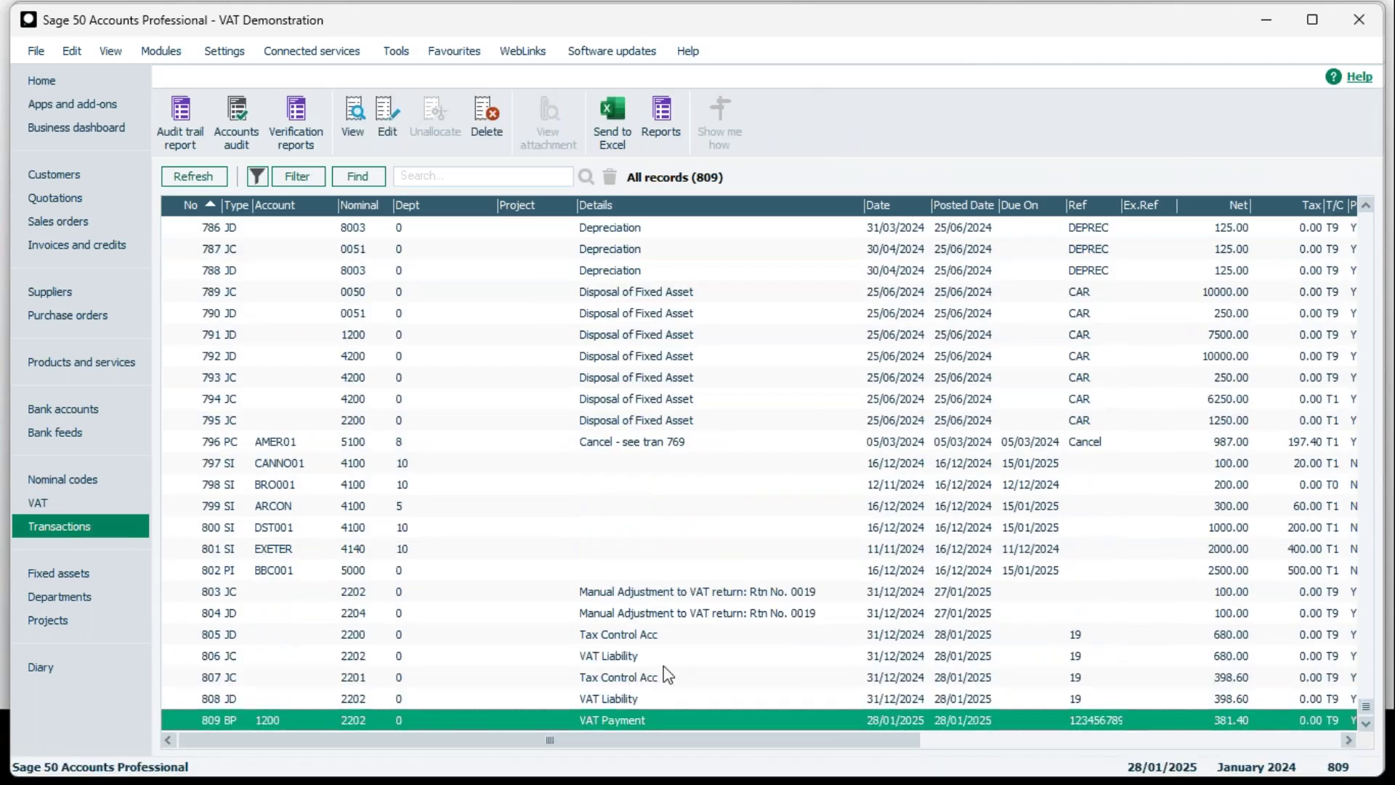
click(624, 634)
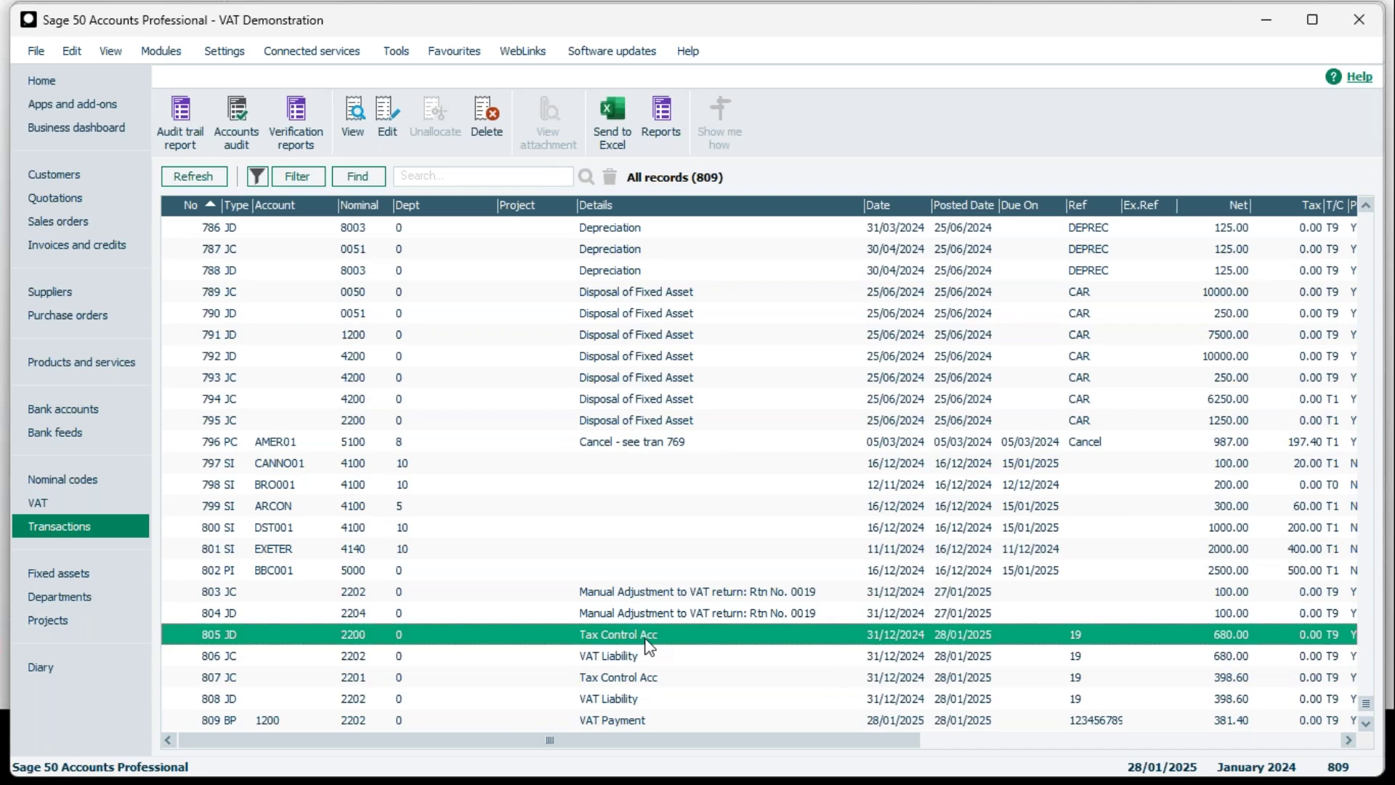
click(656, 722)
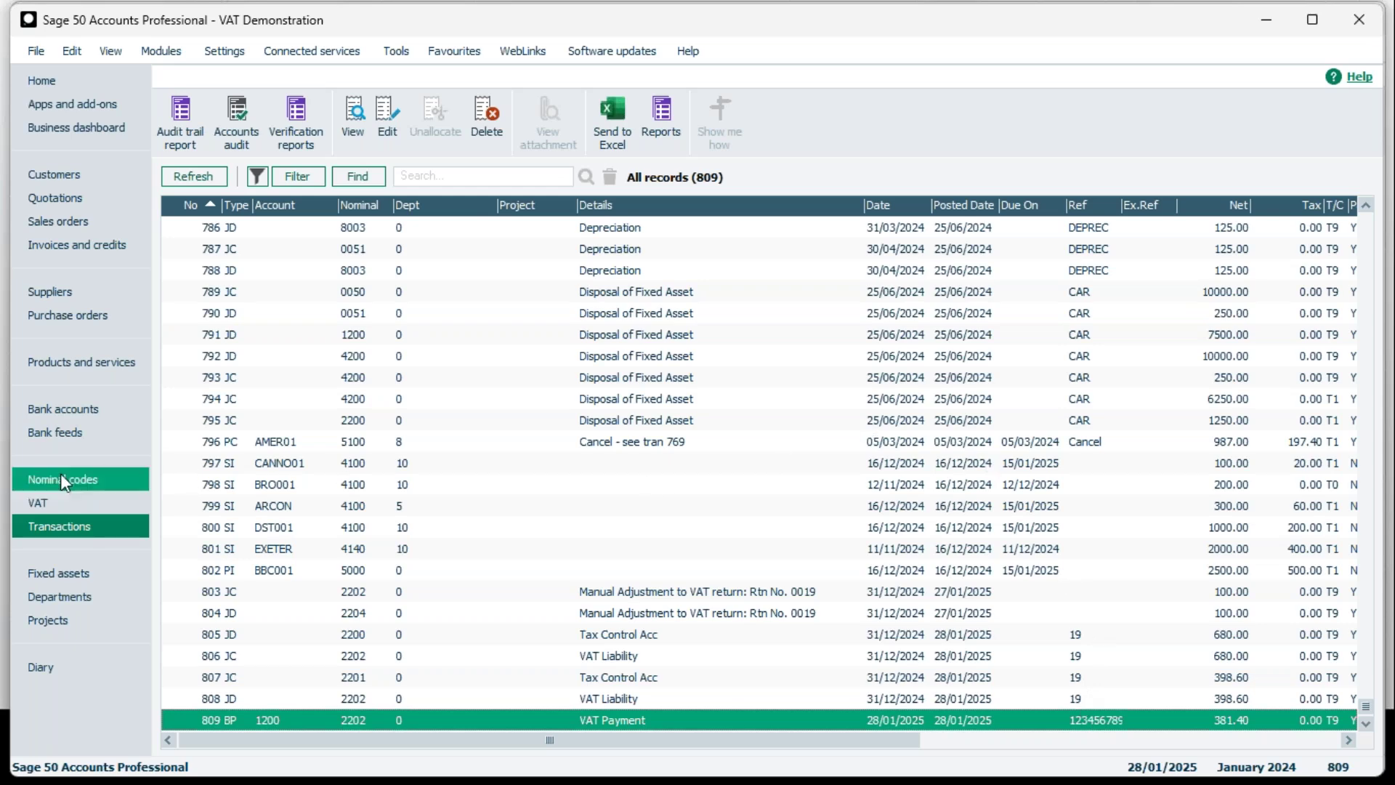
click(63, 494)
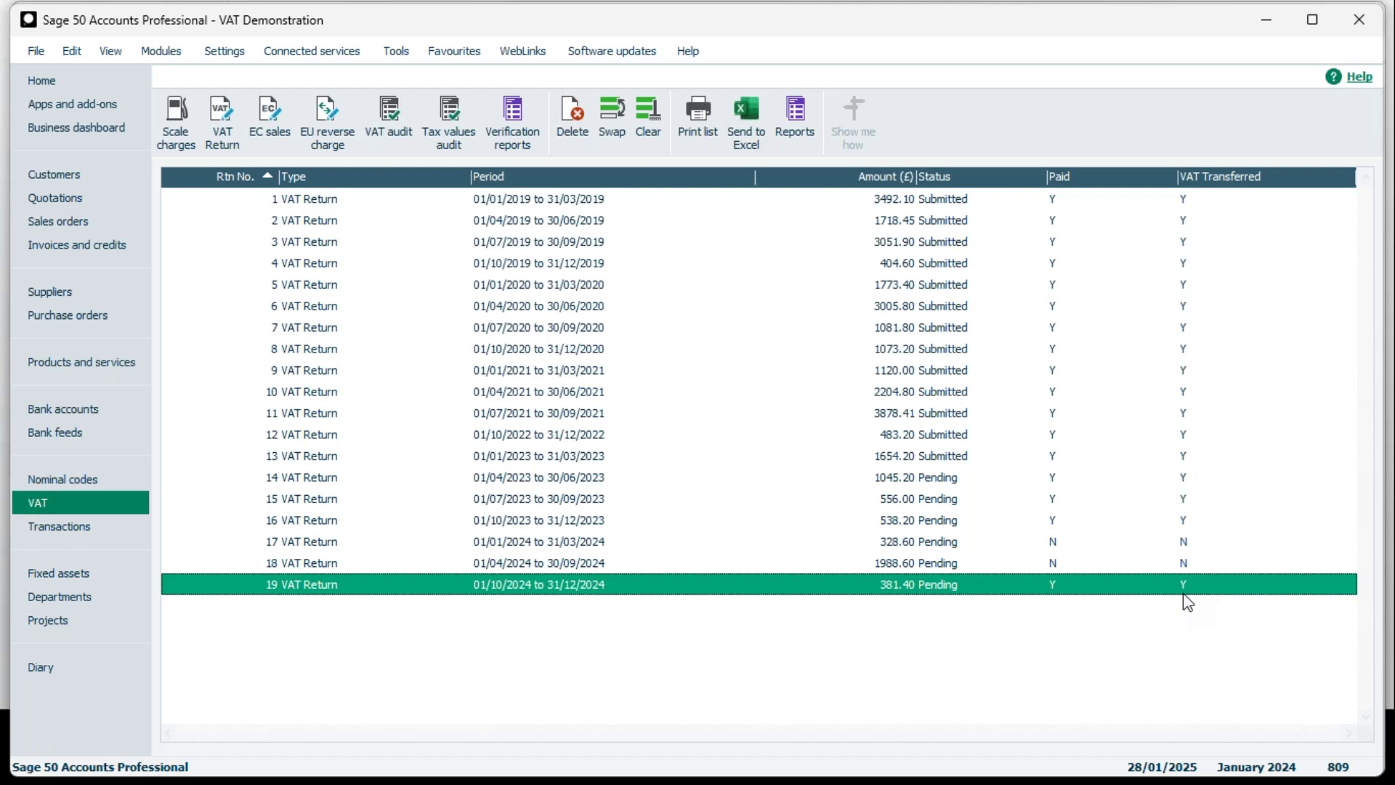
- Reopen VAT return 19 to confirm it shows Transferred and Paid, then return to the presentation
double_click(827, 587)
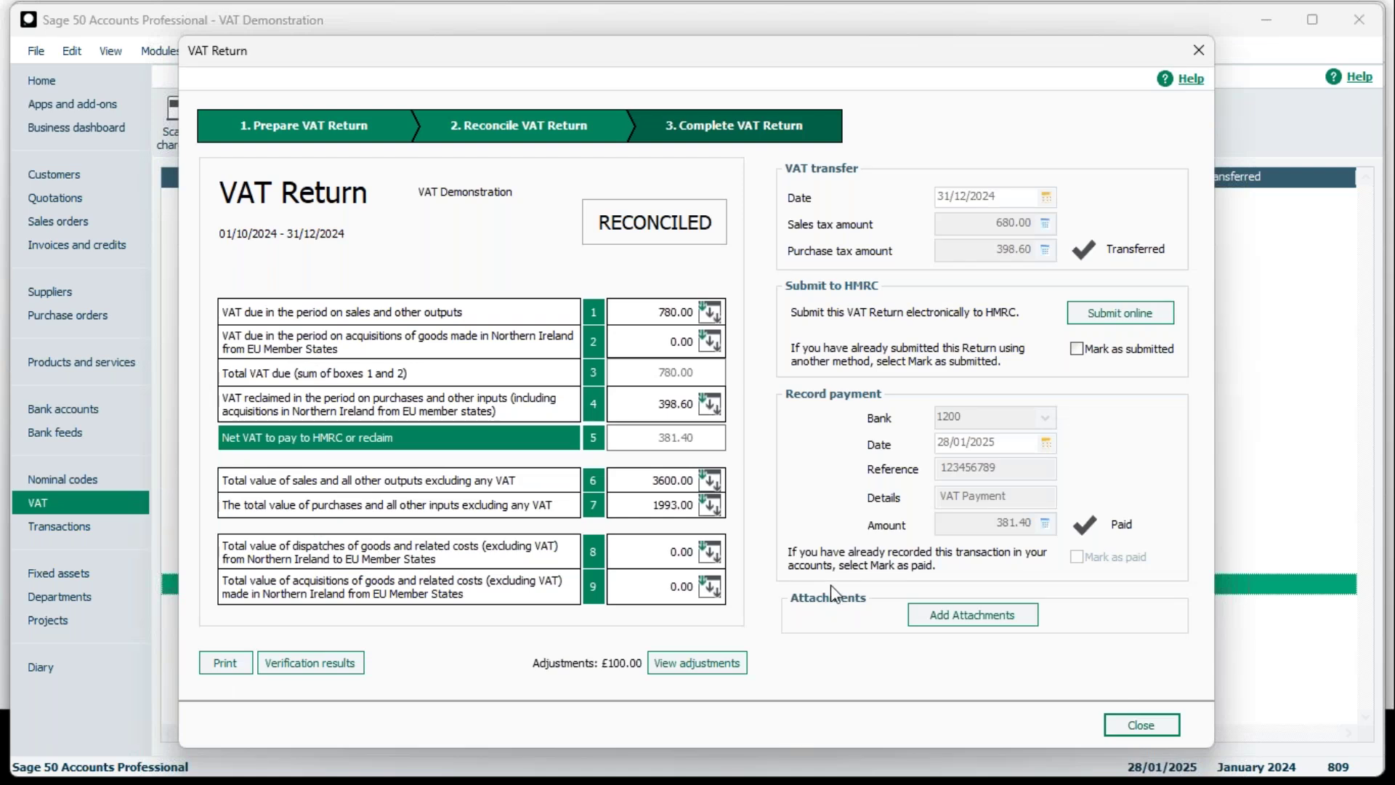
key(alt+Tab)
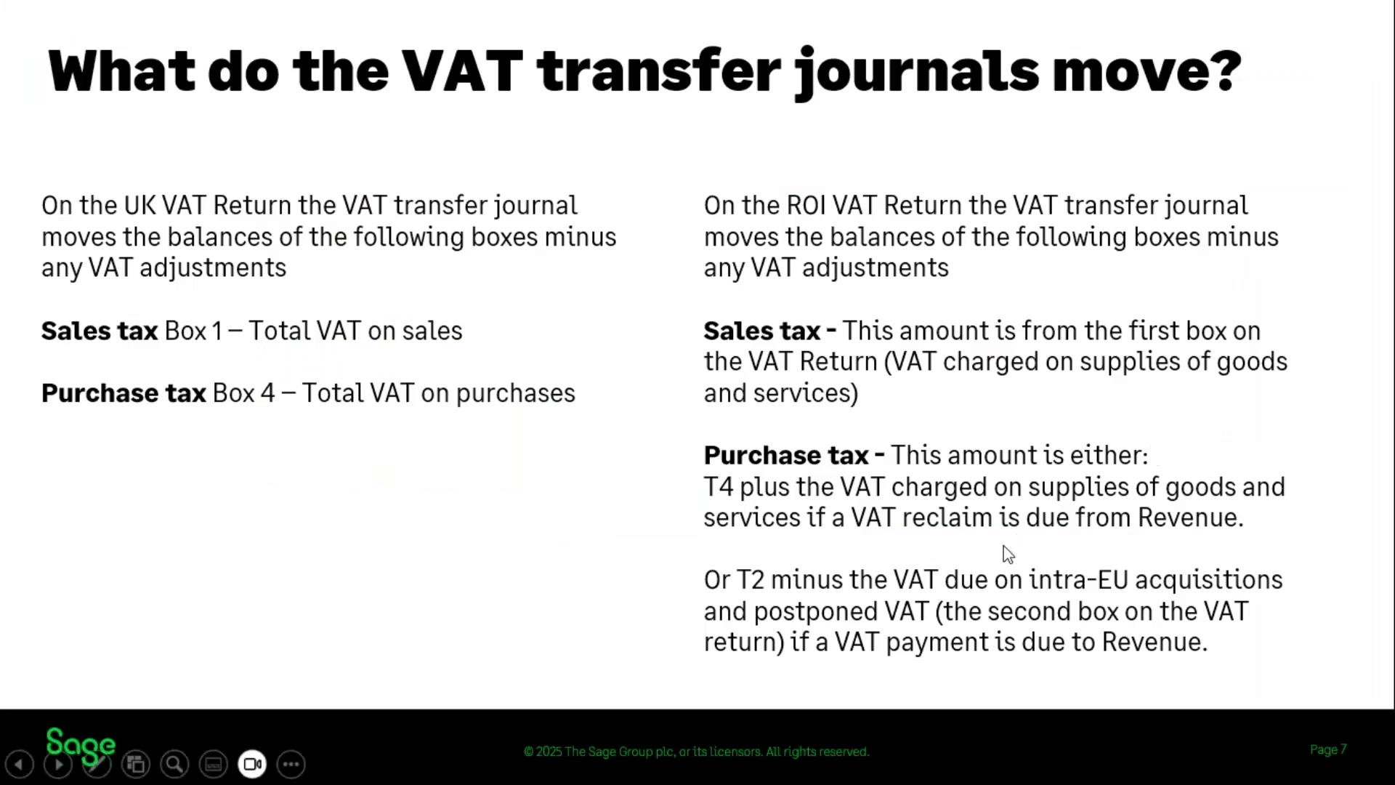
- Advance the slide show past the posting and bank payment slides to 'VAT Submission - UK'
click(1006, 554)
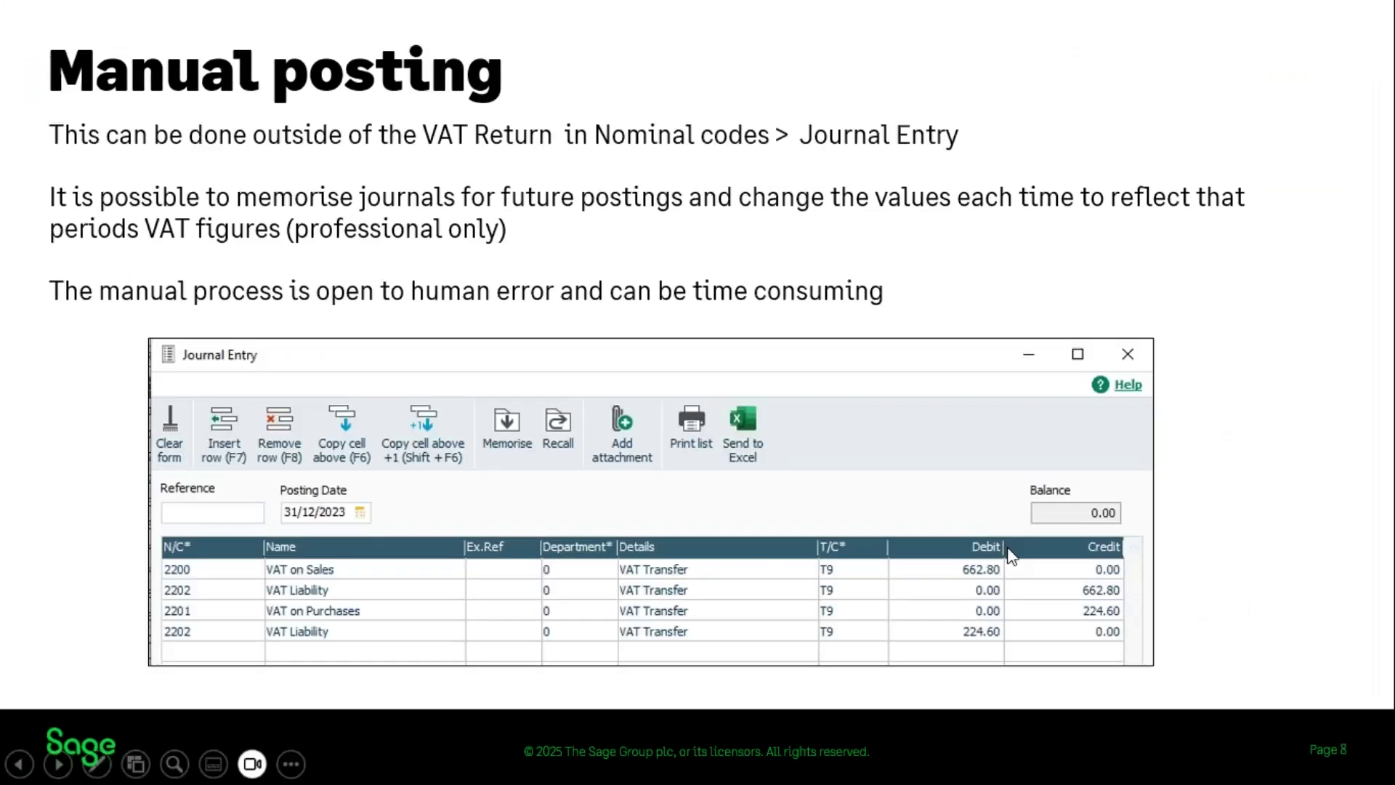
click(1010, 555)
click(1251, 468)
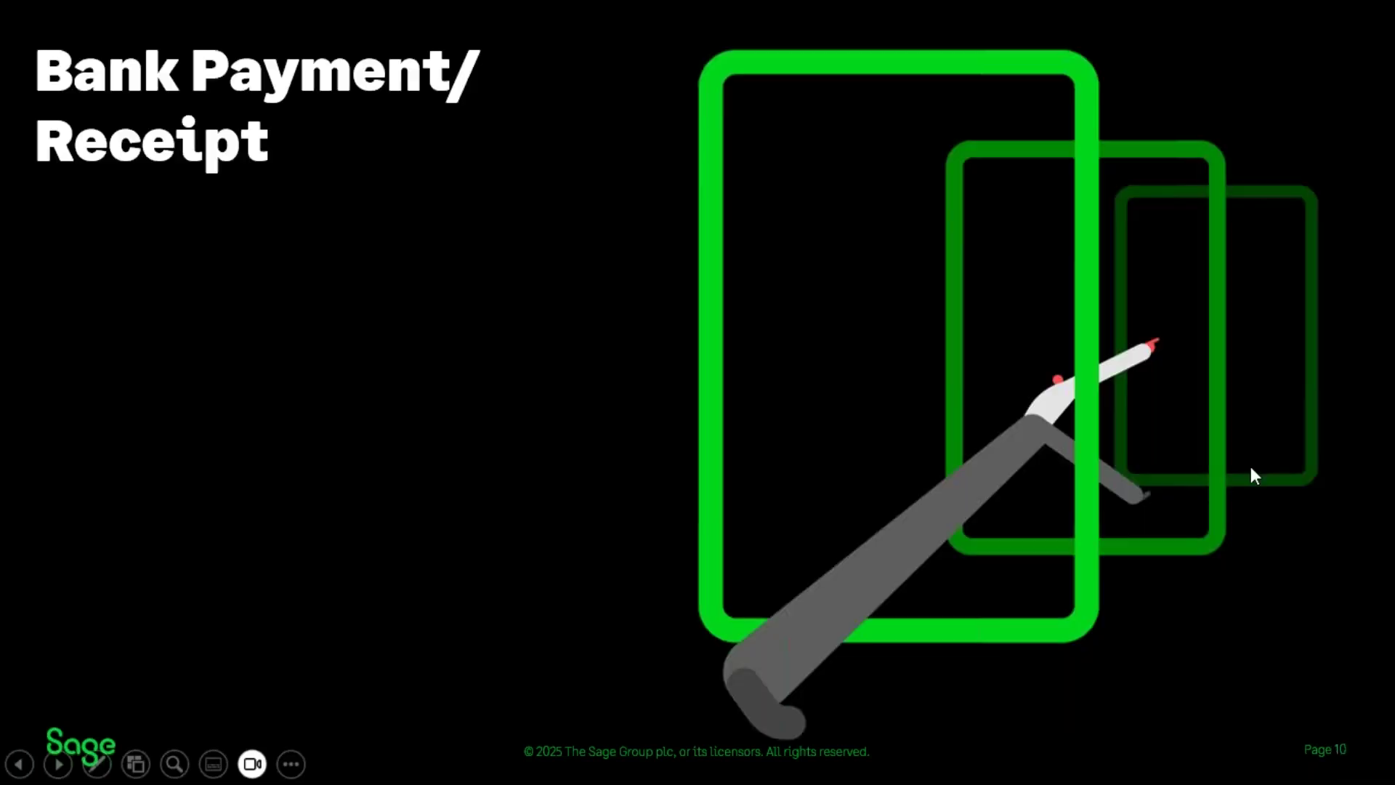
click(1212, 542)
click(1207, 561)
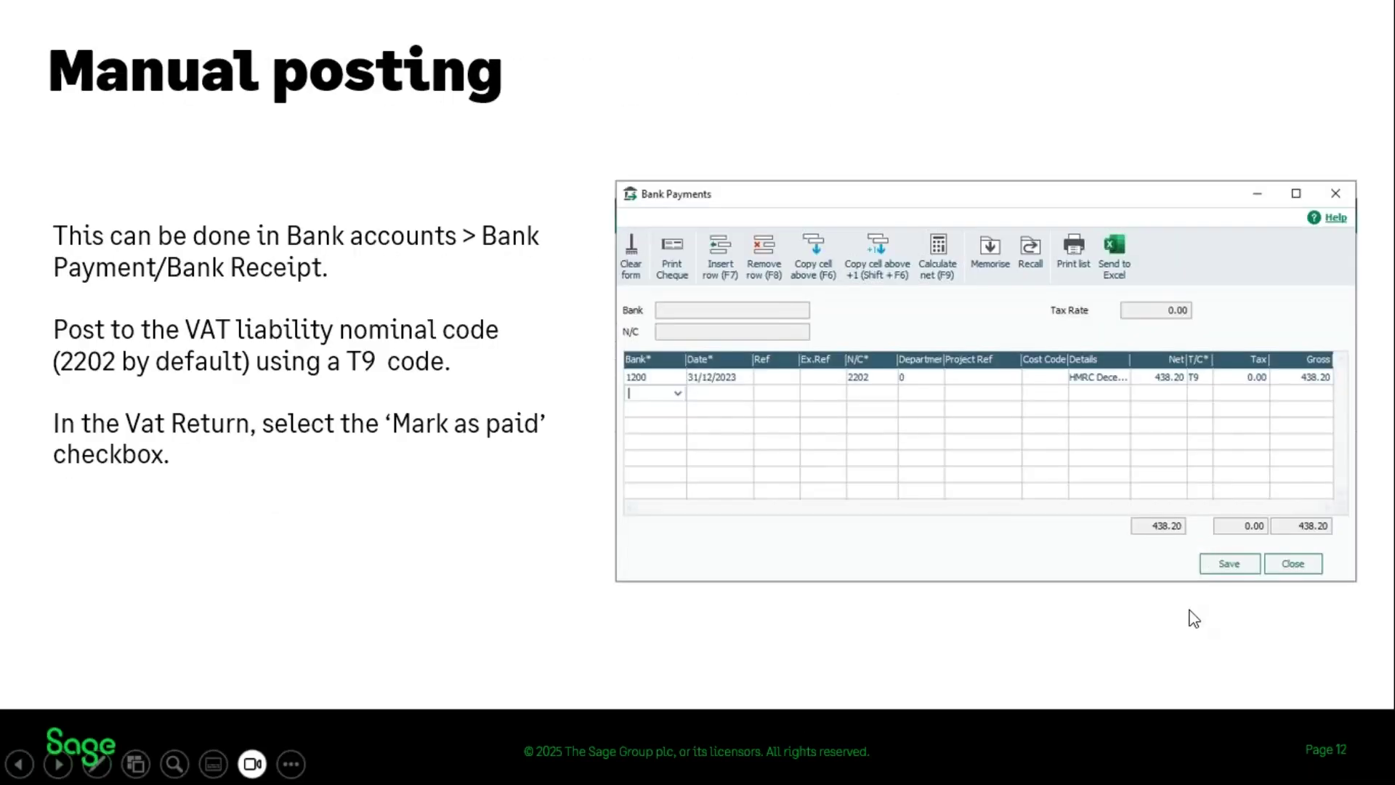
click(1192, 618)
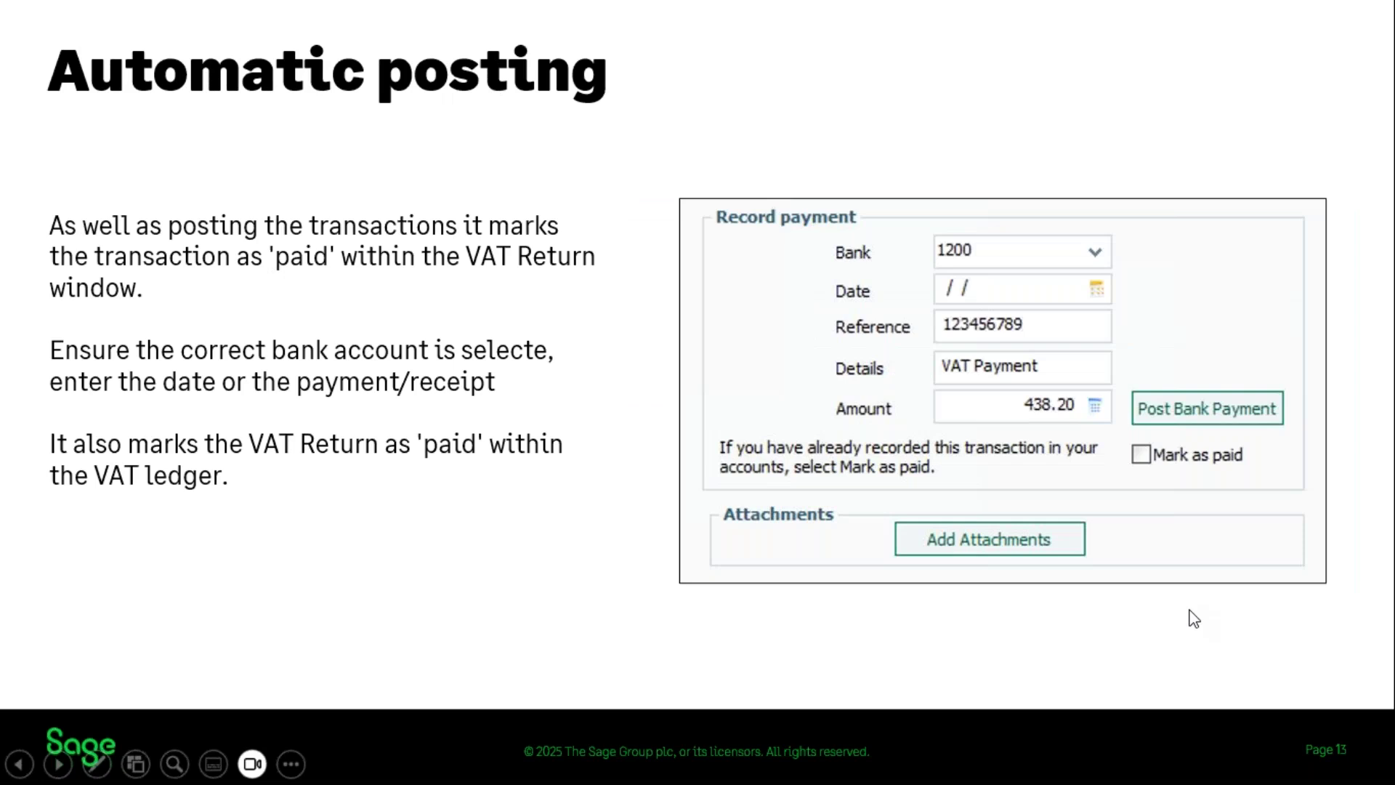
click(1192, 612)
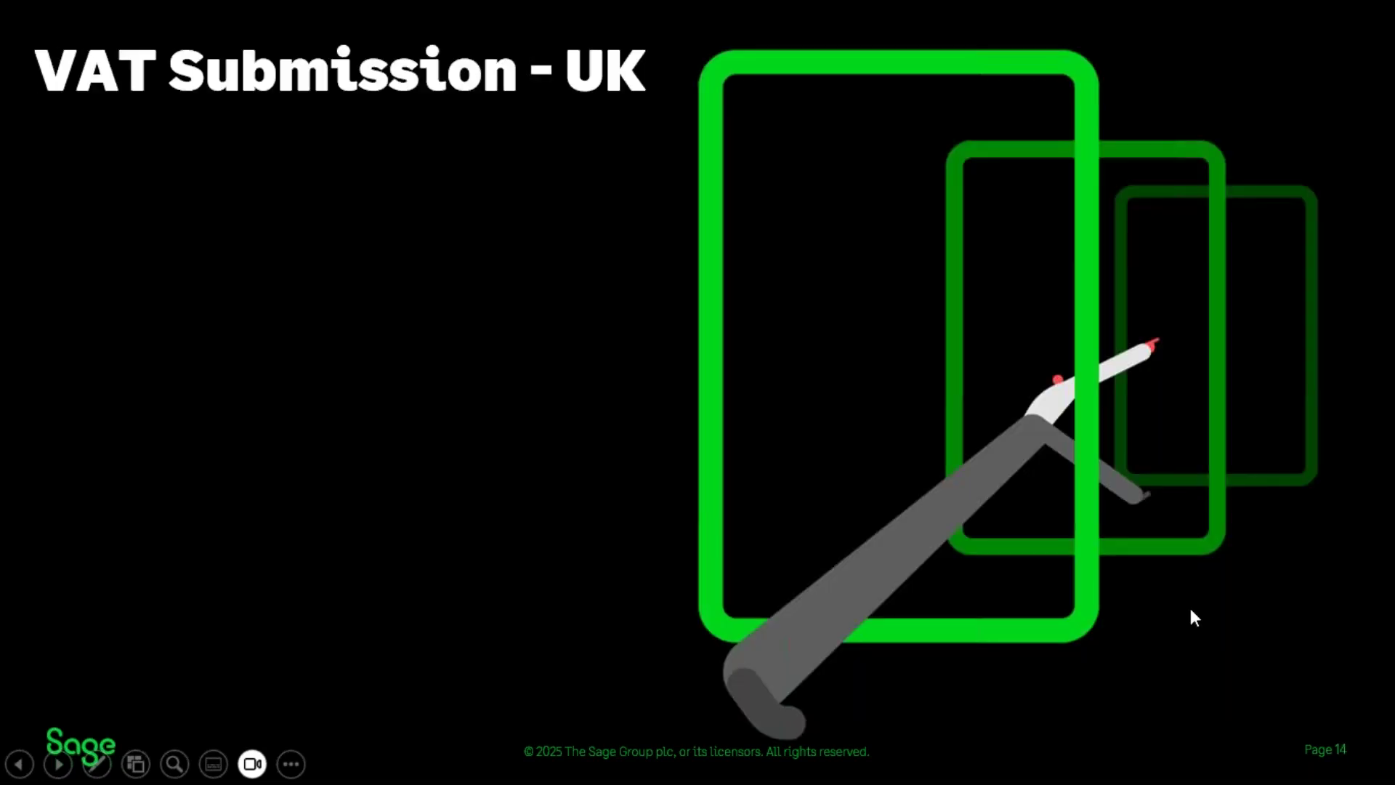
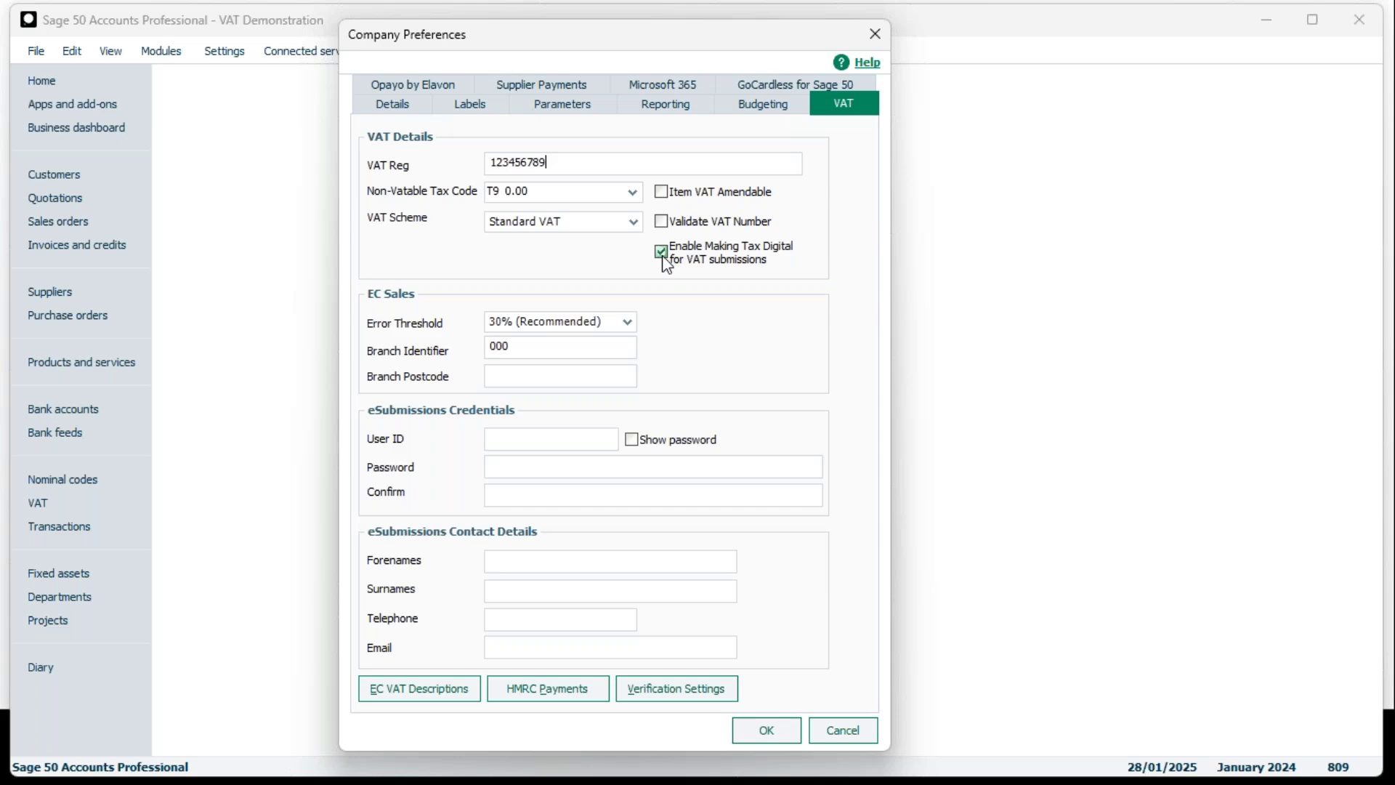
- Close Company Preferences with Making Tax Digital enabled for VAT registration 123456789
click(838, 747)
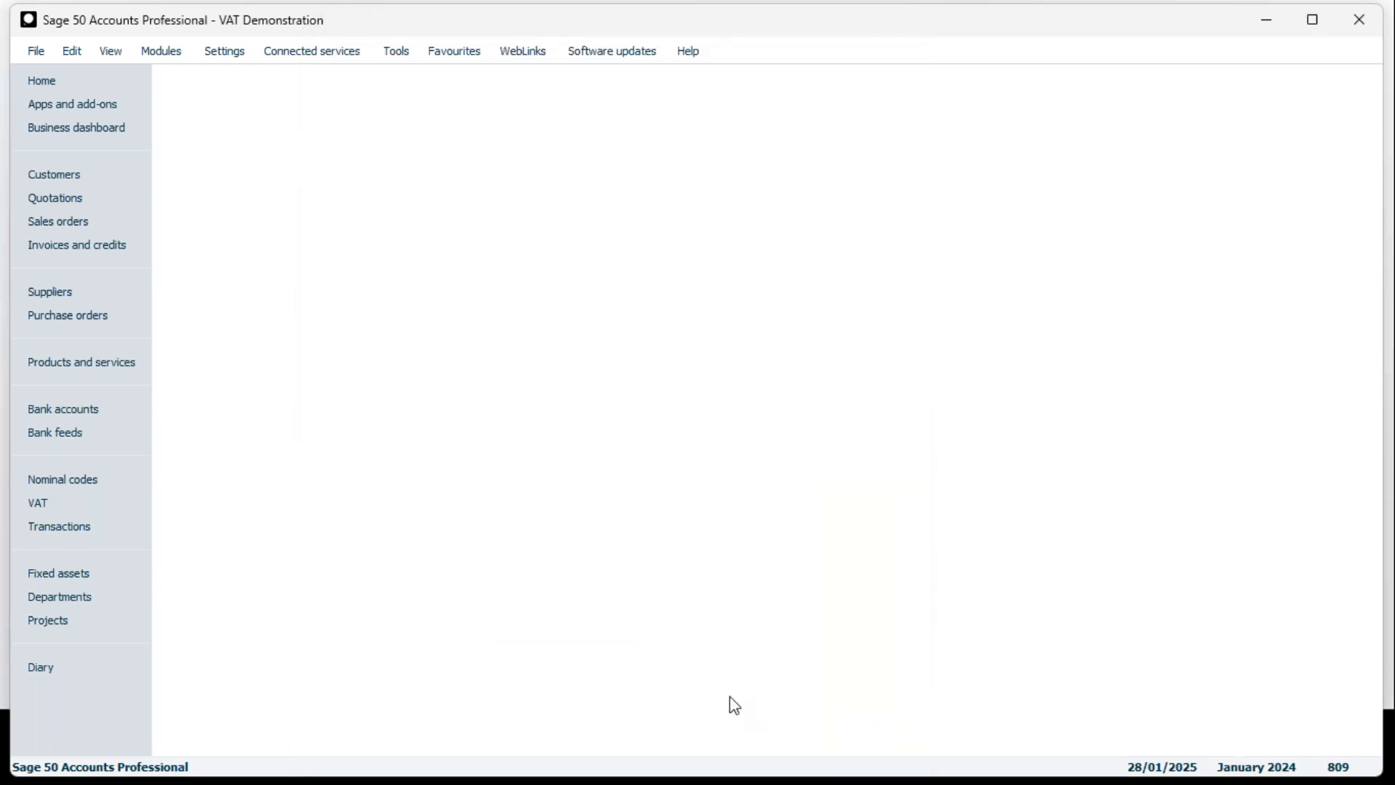
- Open VAT return 19 (01/10/2024–31/12/2024) from the VAT list and begin its online submission
click(112, 506)
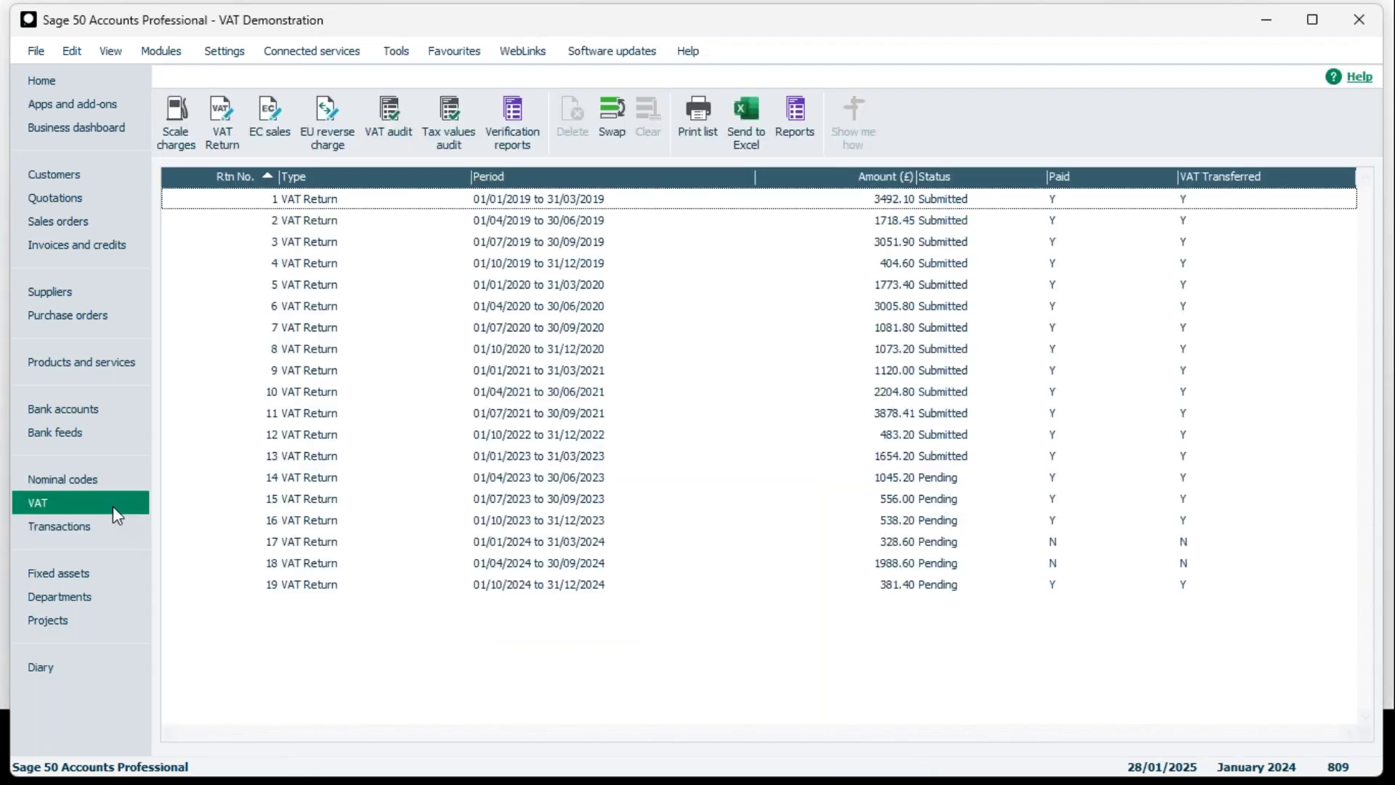
click(609, 588)
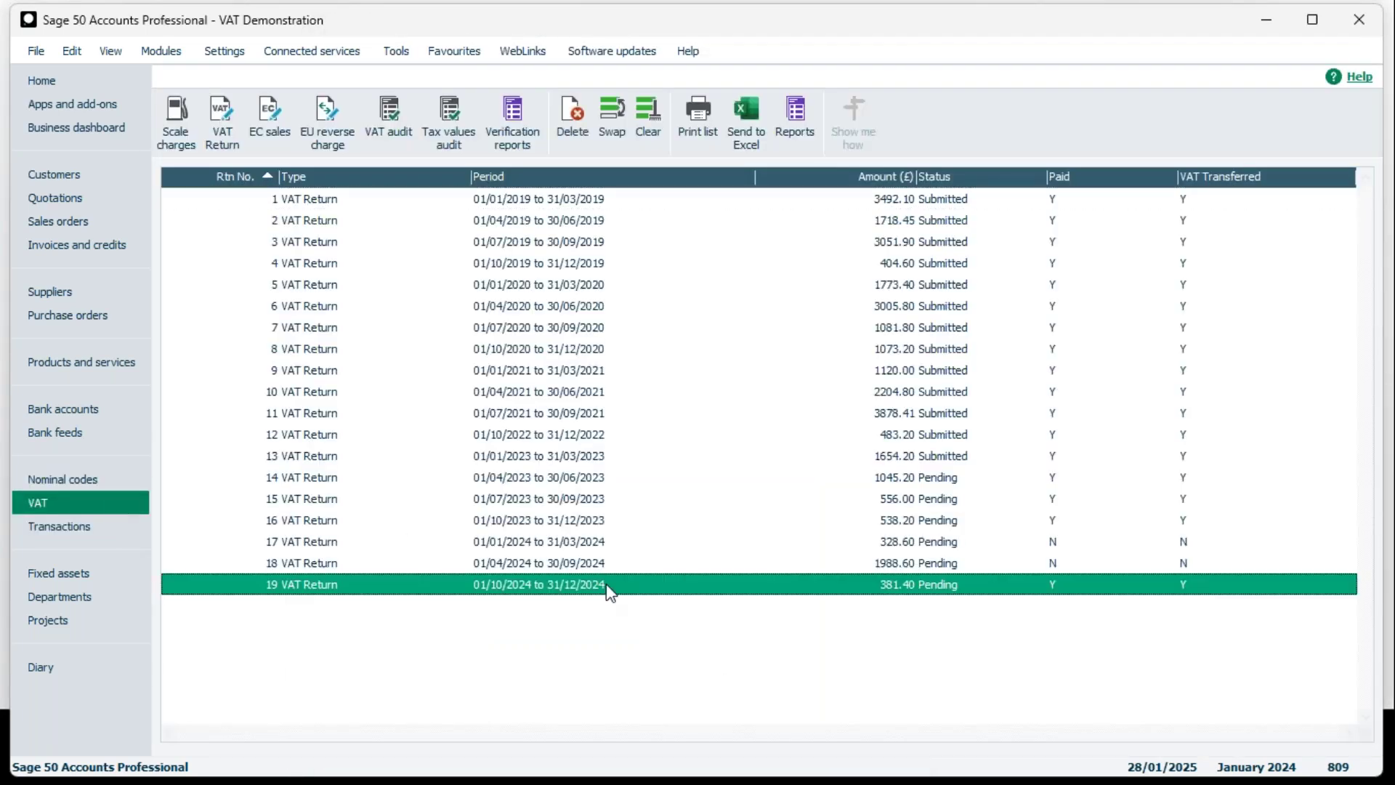
double_click(609, 588)
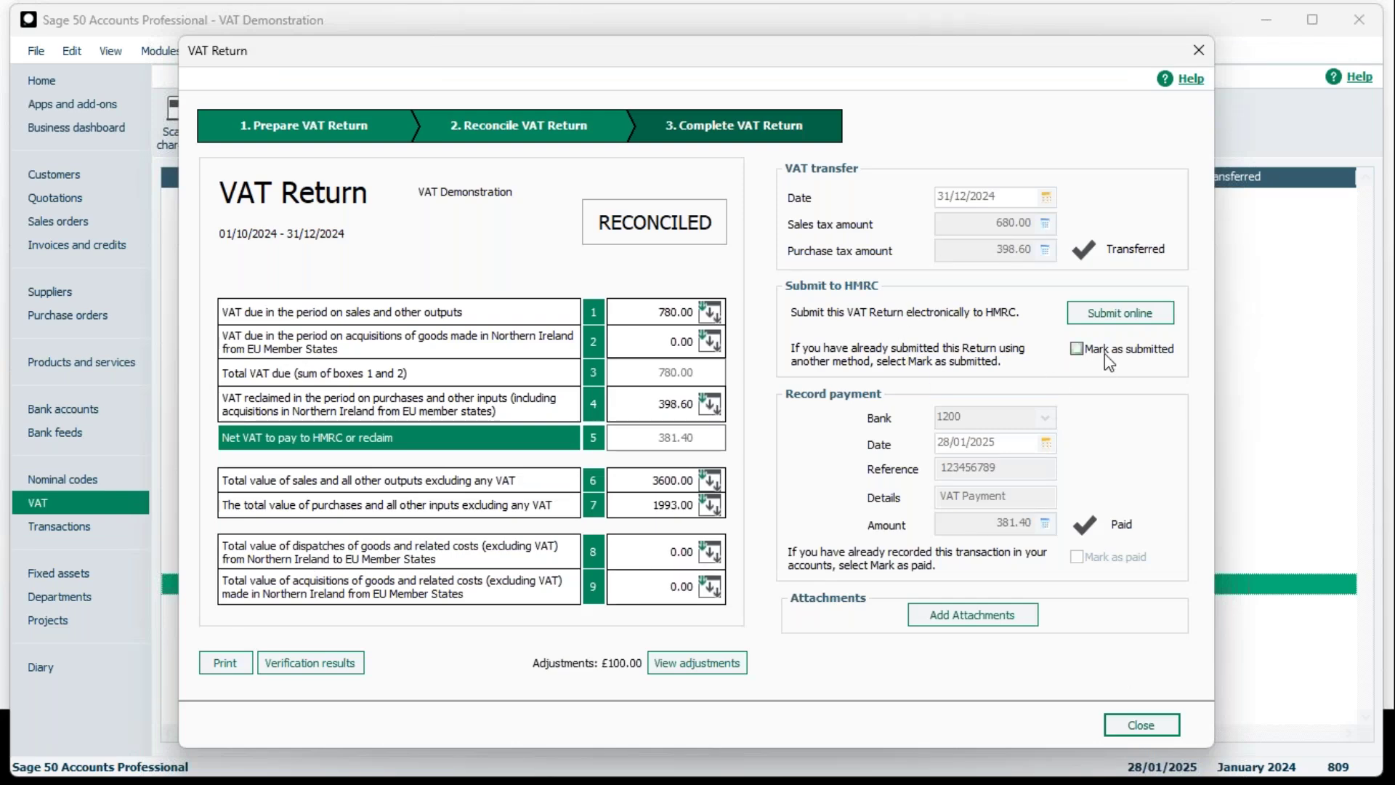
click(1128, 311)
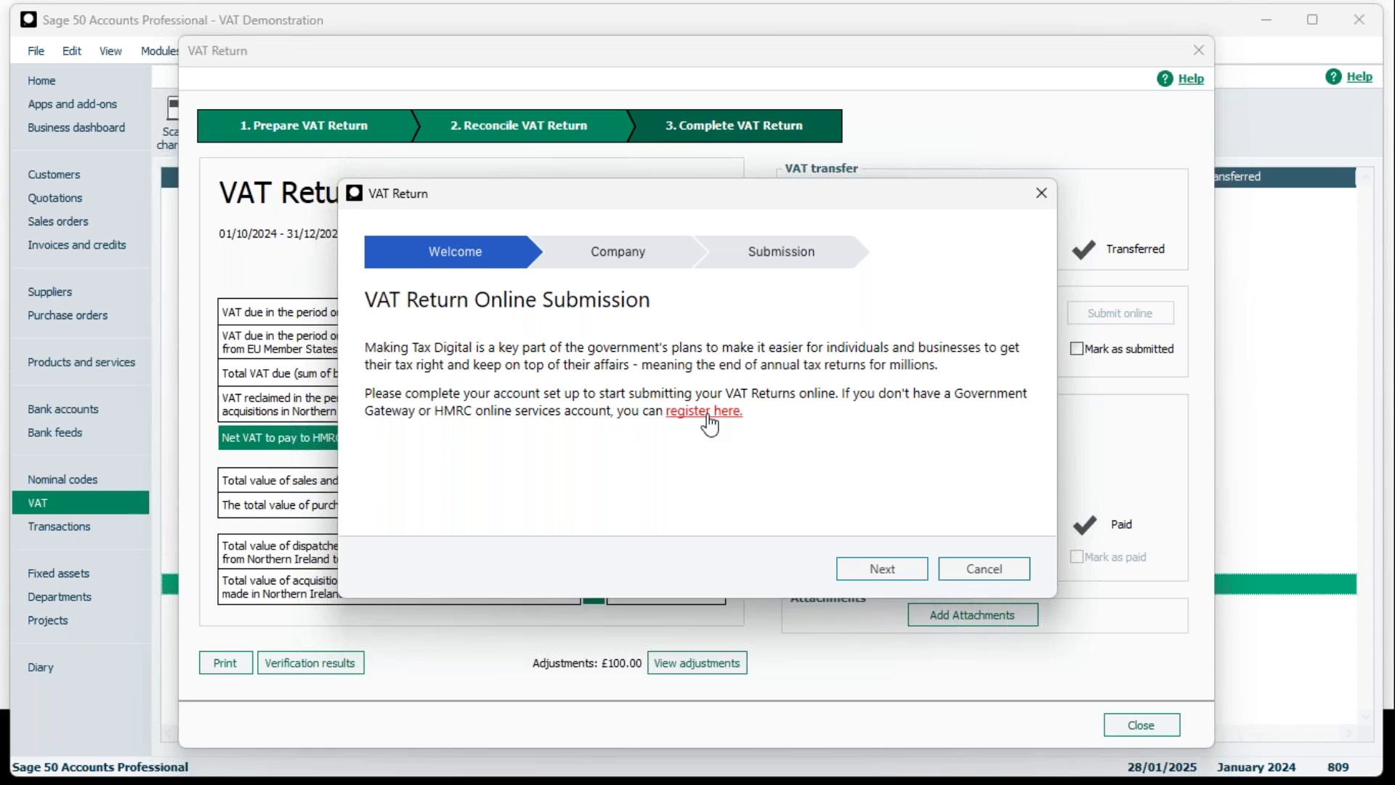
- Go past Company Details, close the HMRC sign-in, then cancel the submission wizard
click(900, 577)
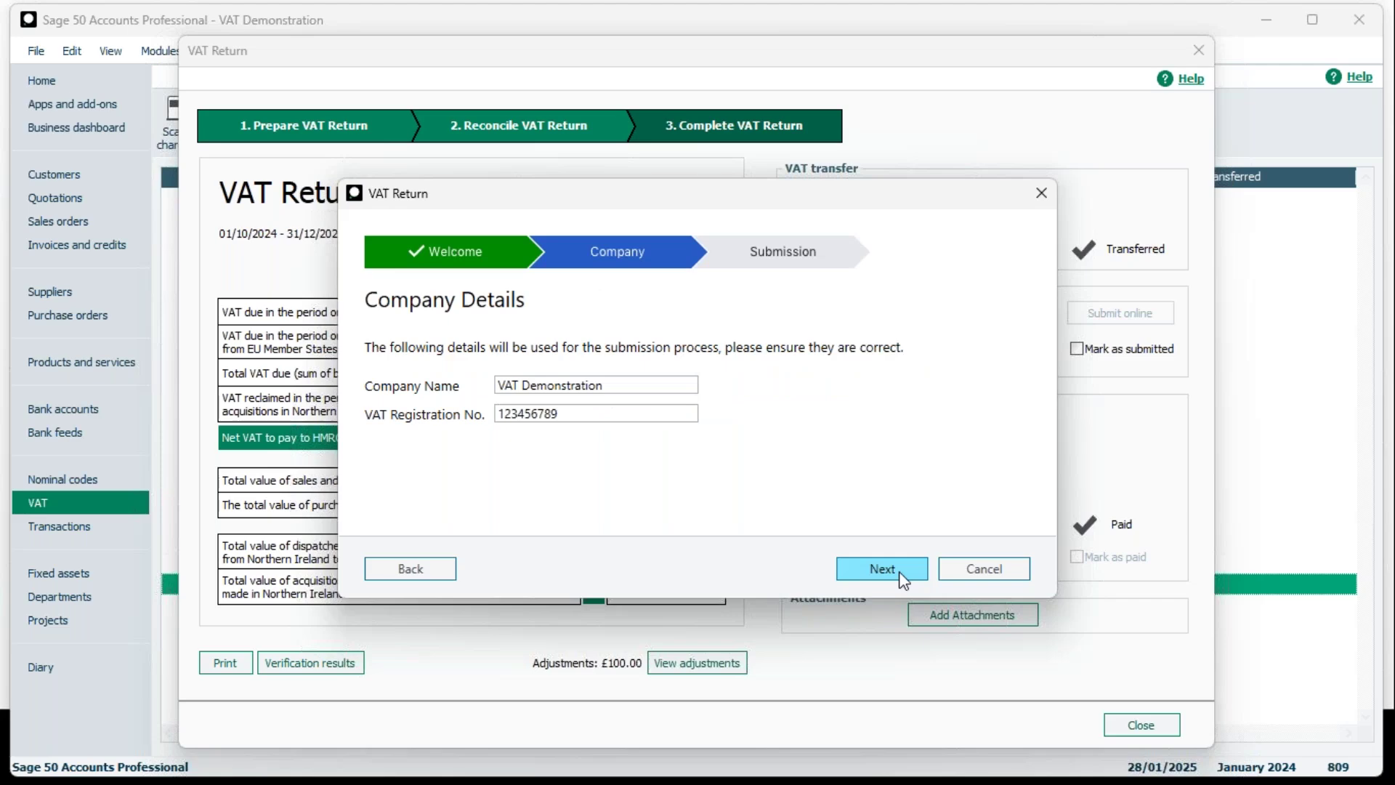
click(901, 574)
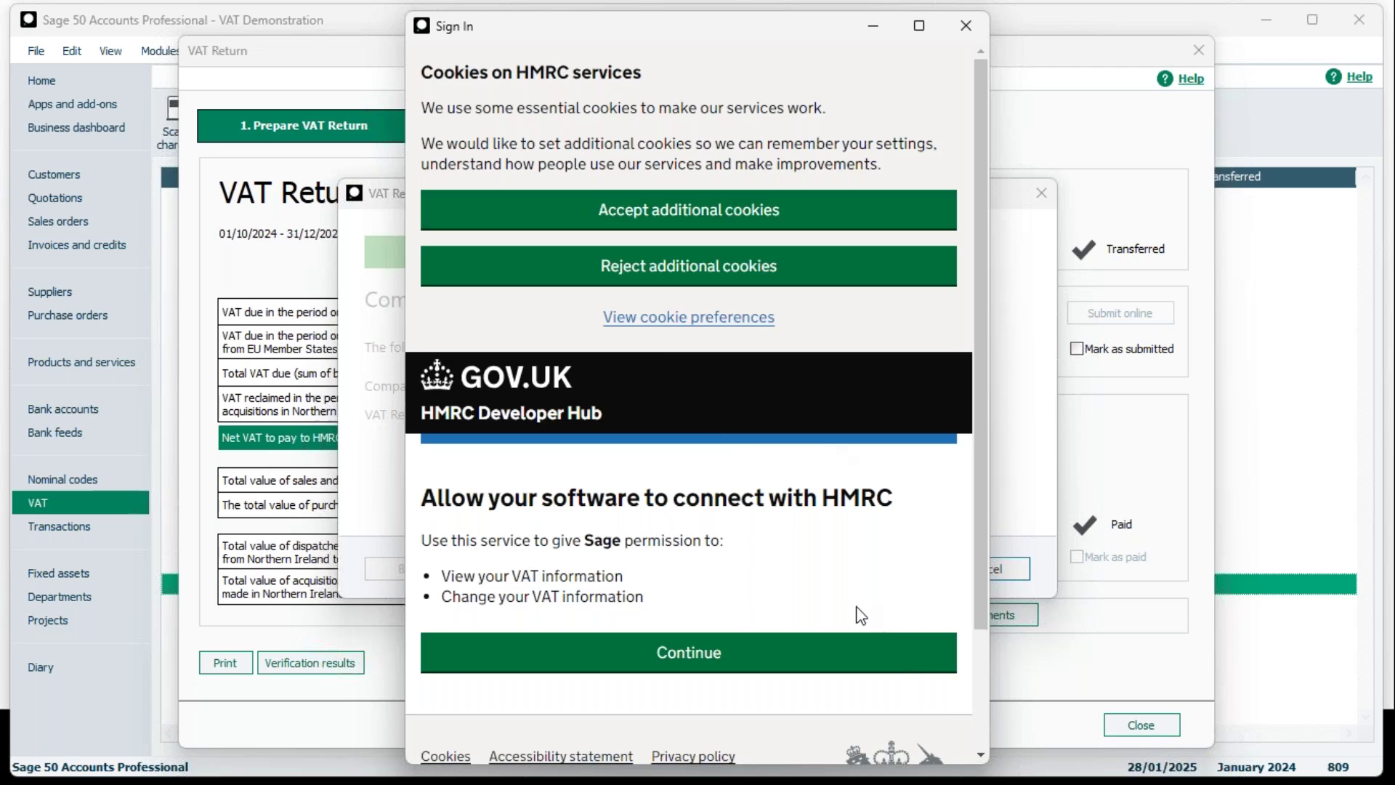
scroll(857, 610, down, 3)
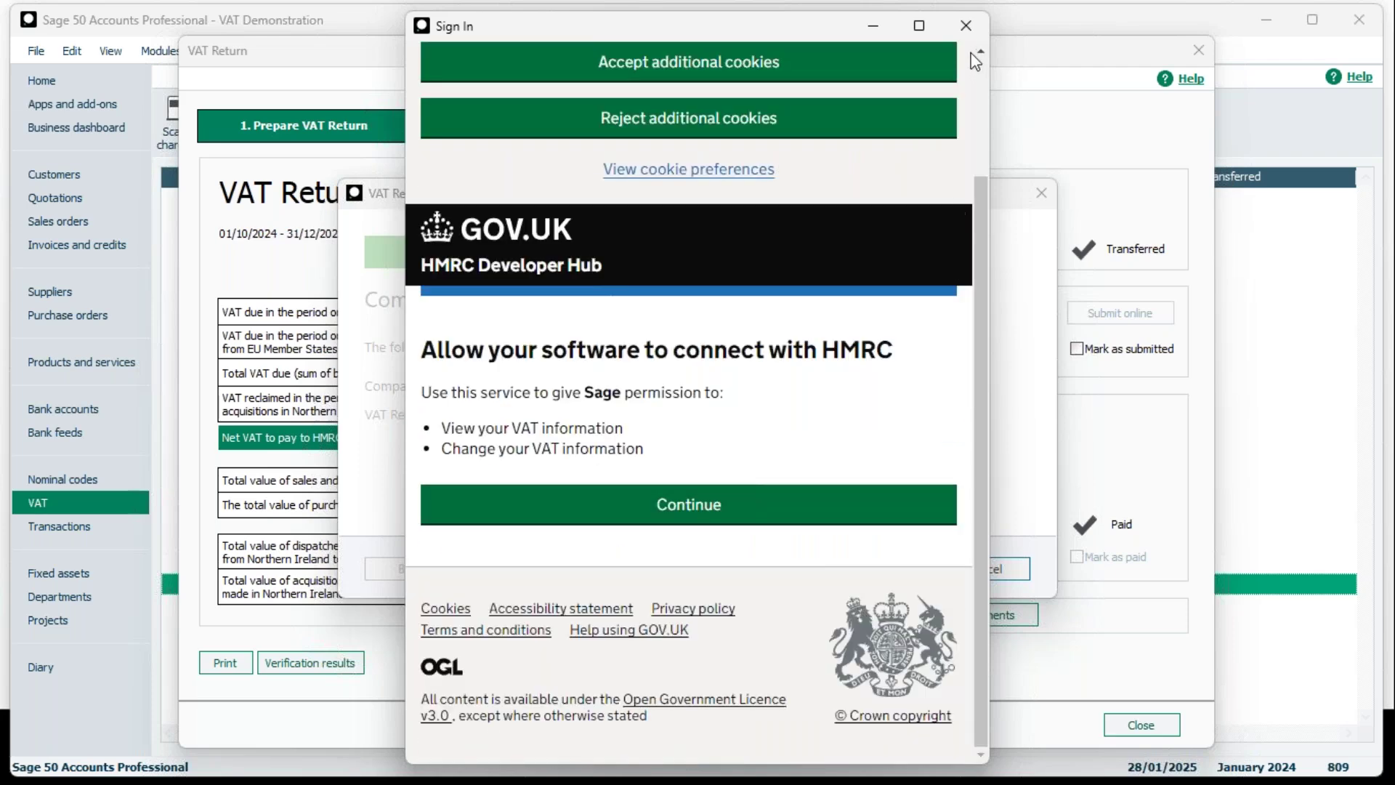
click(958, 32)
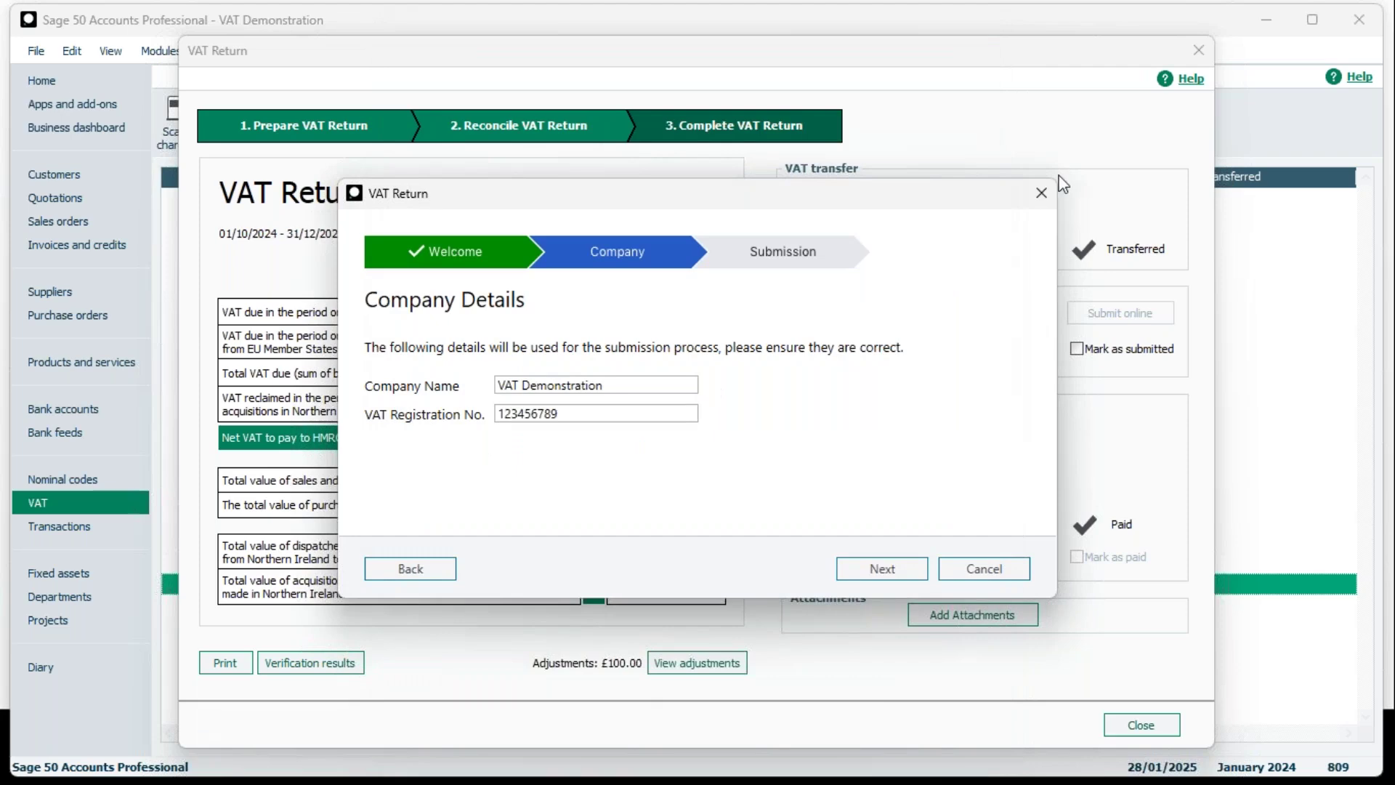
click(1045, 193)
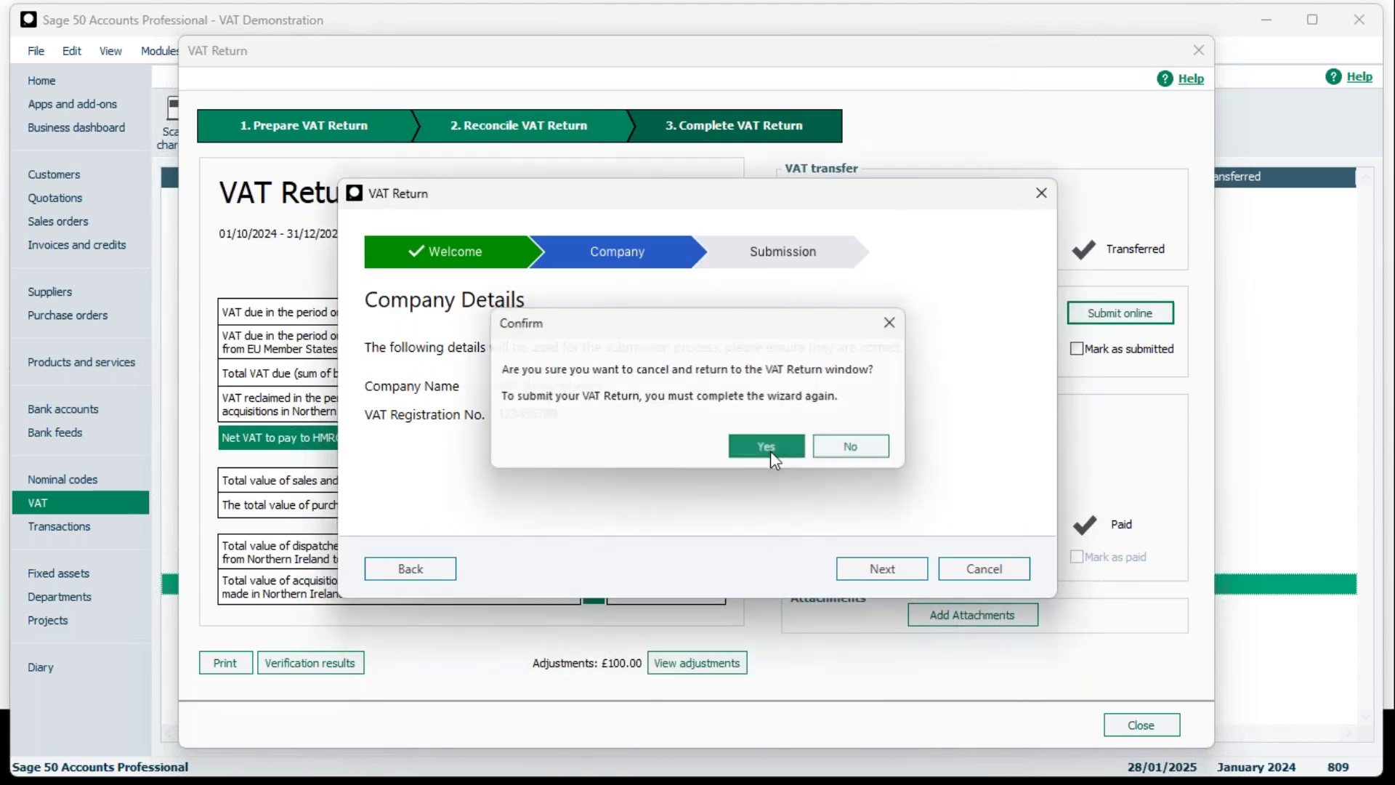
click(771, 451)
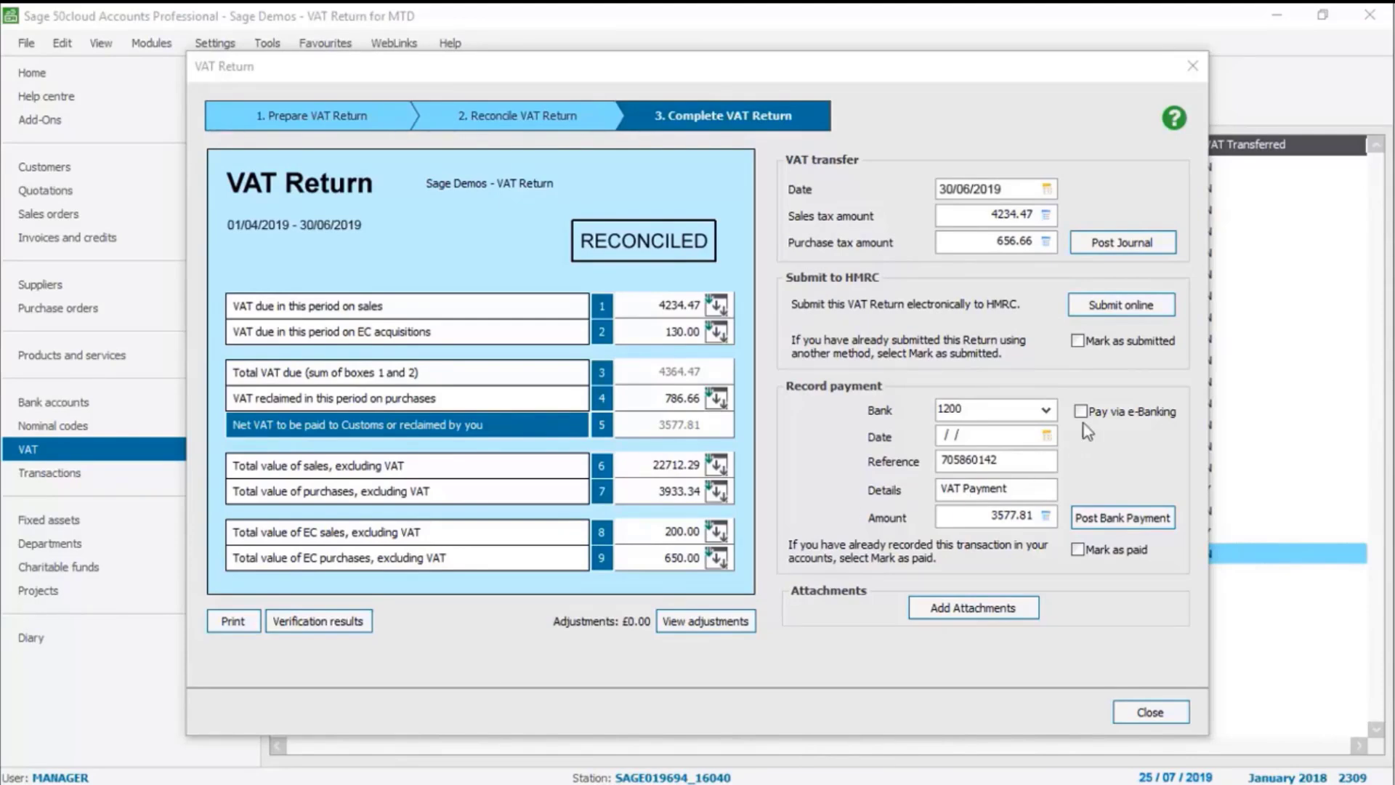
- Restart the online submission and continue through Company Details to the HMRC sign-in form
click(1126, 308)
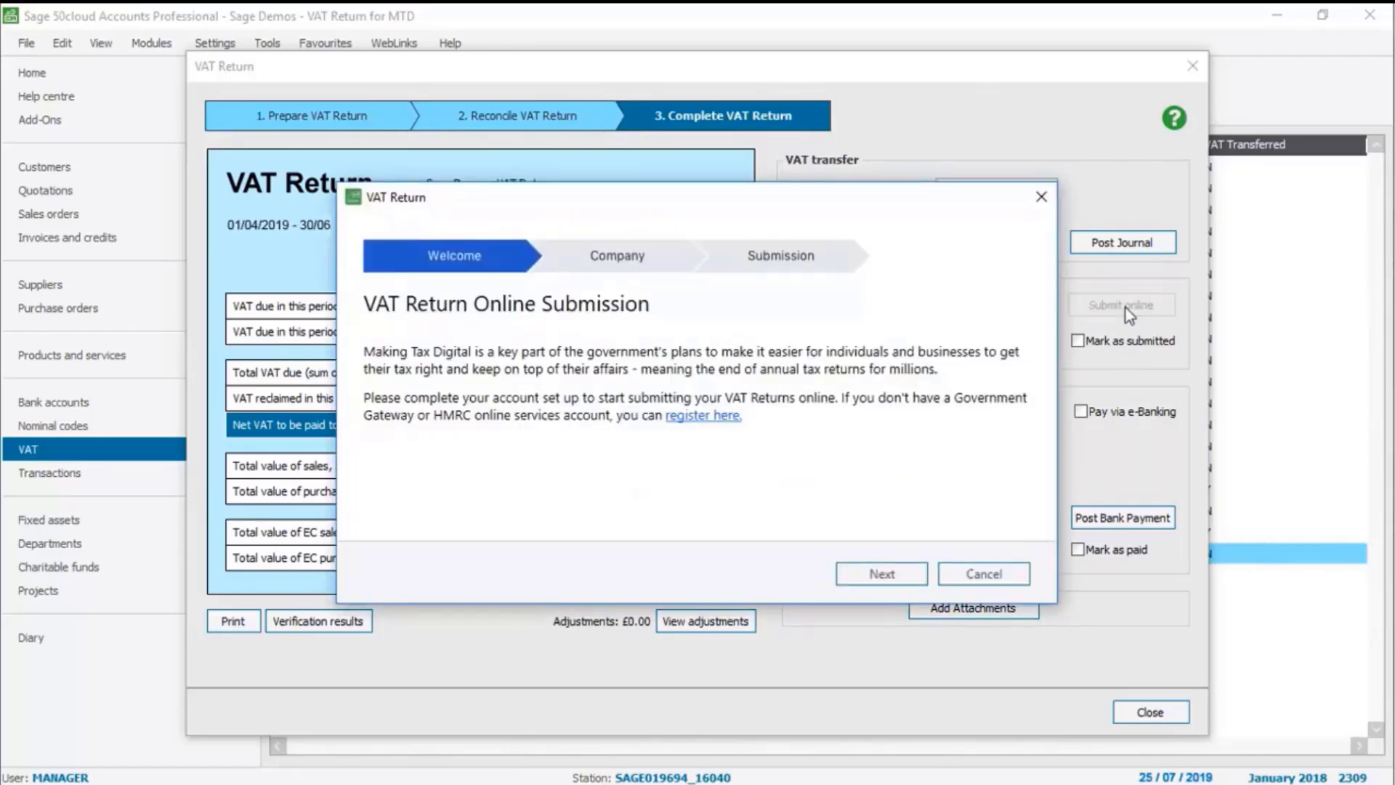
click(882, 574)
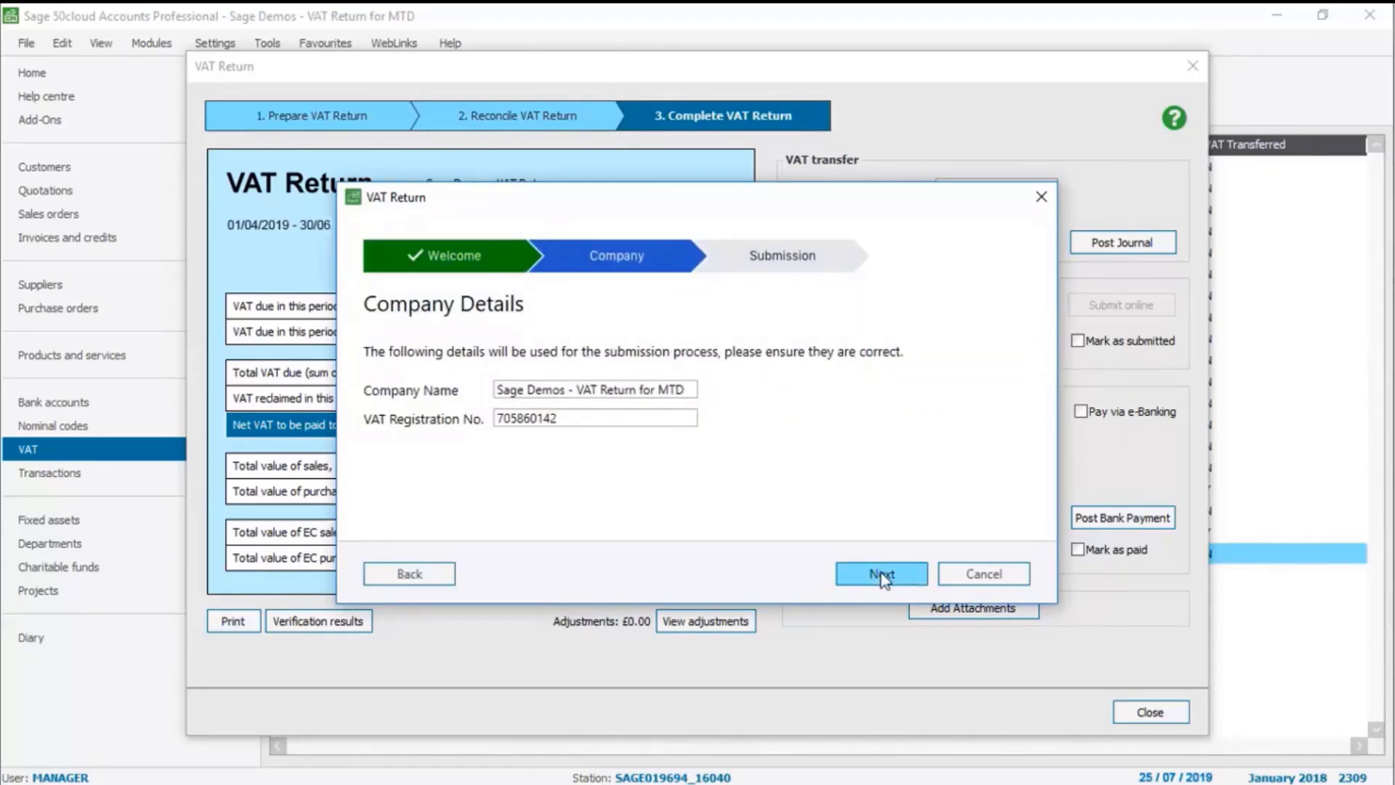
click(883, 575)
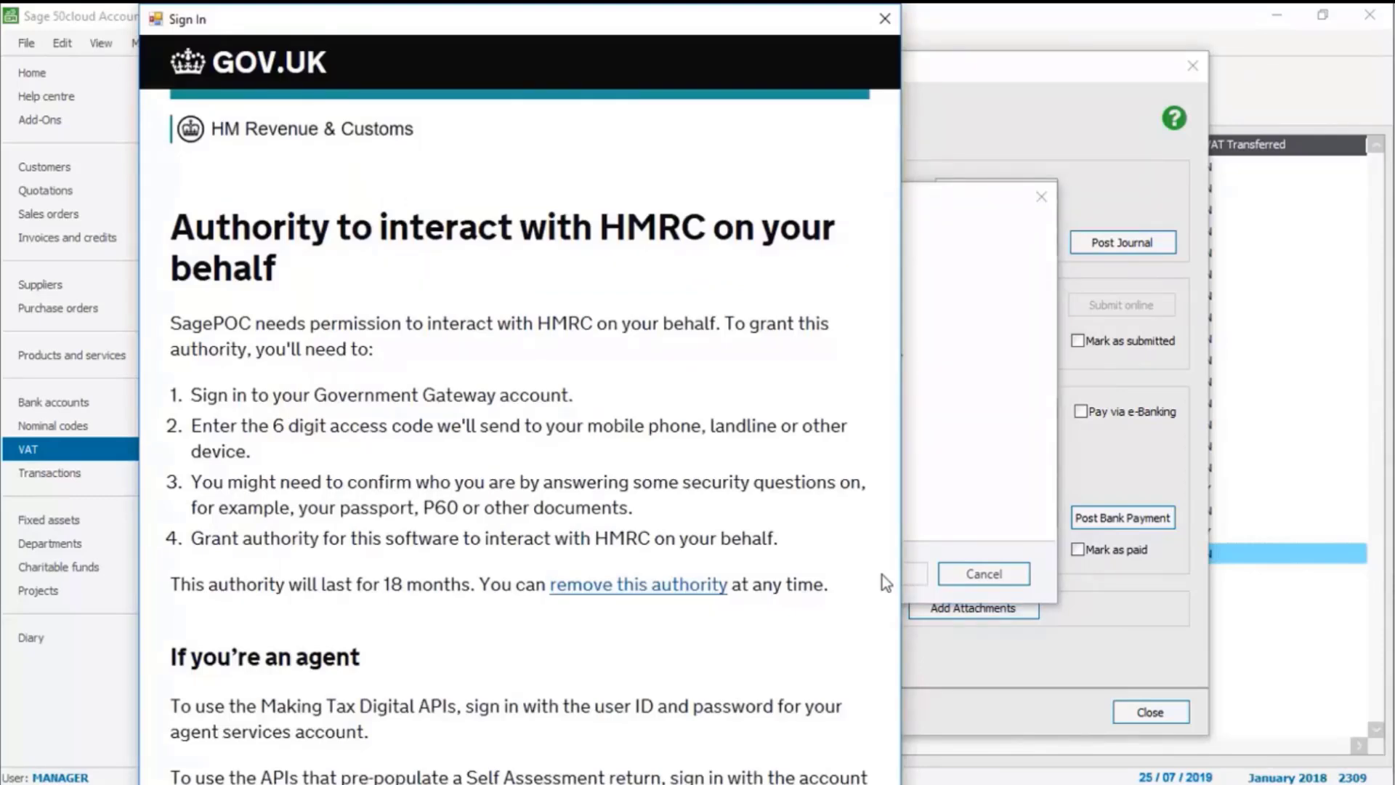
scroll(882, 574, down, 5)
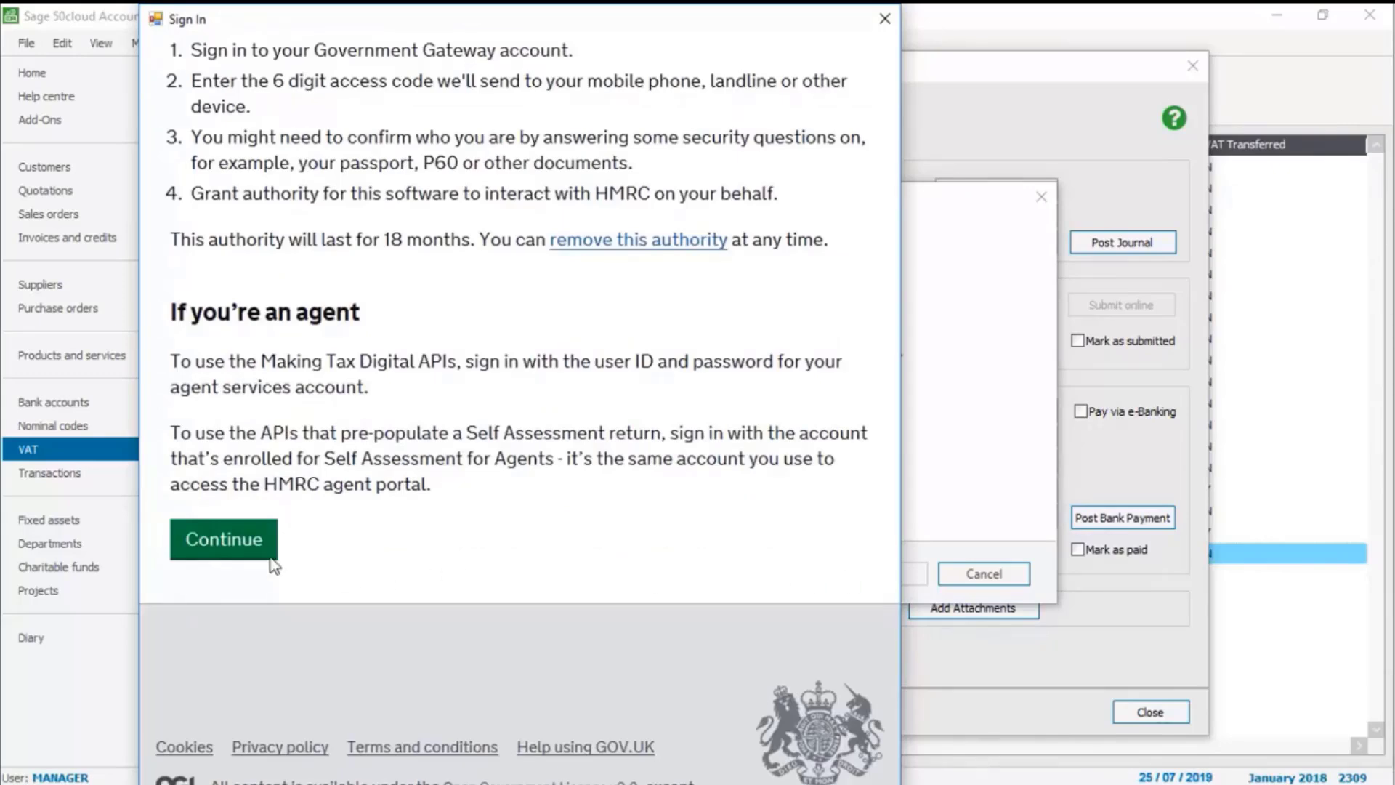
click(221, 541)
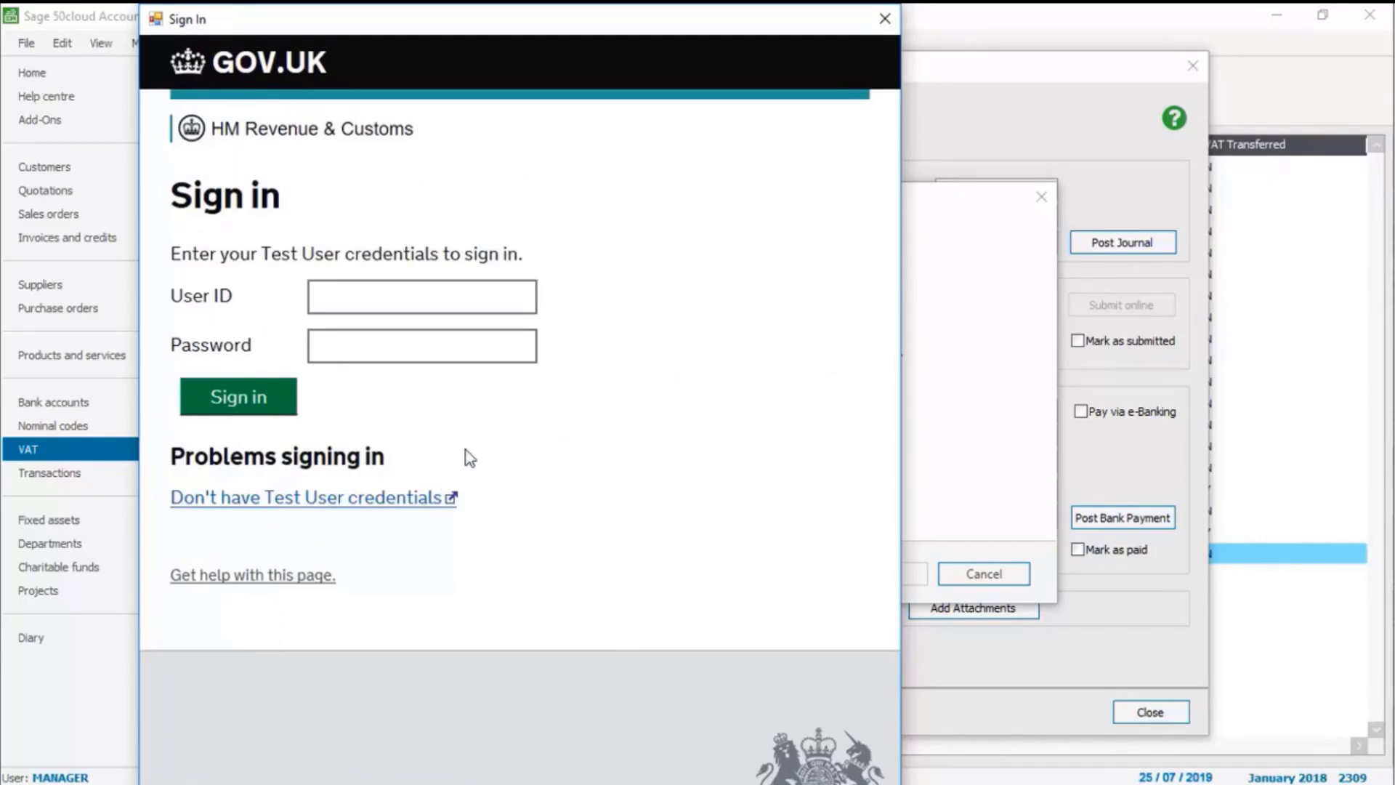
- Sign in with the HMRC test user ID and password, then grant the software VAT authority
click(513, 298)
text(952882)
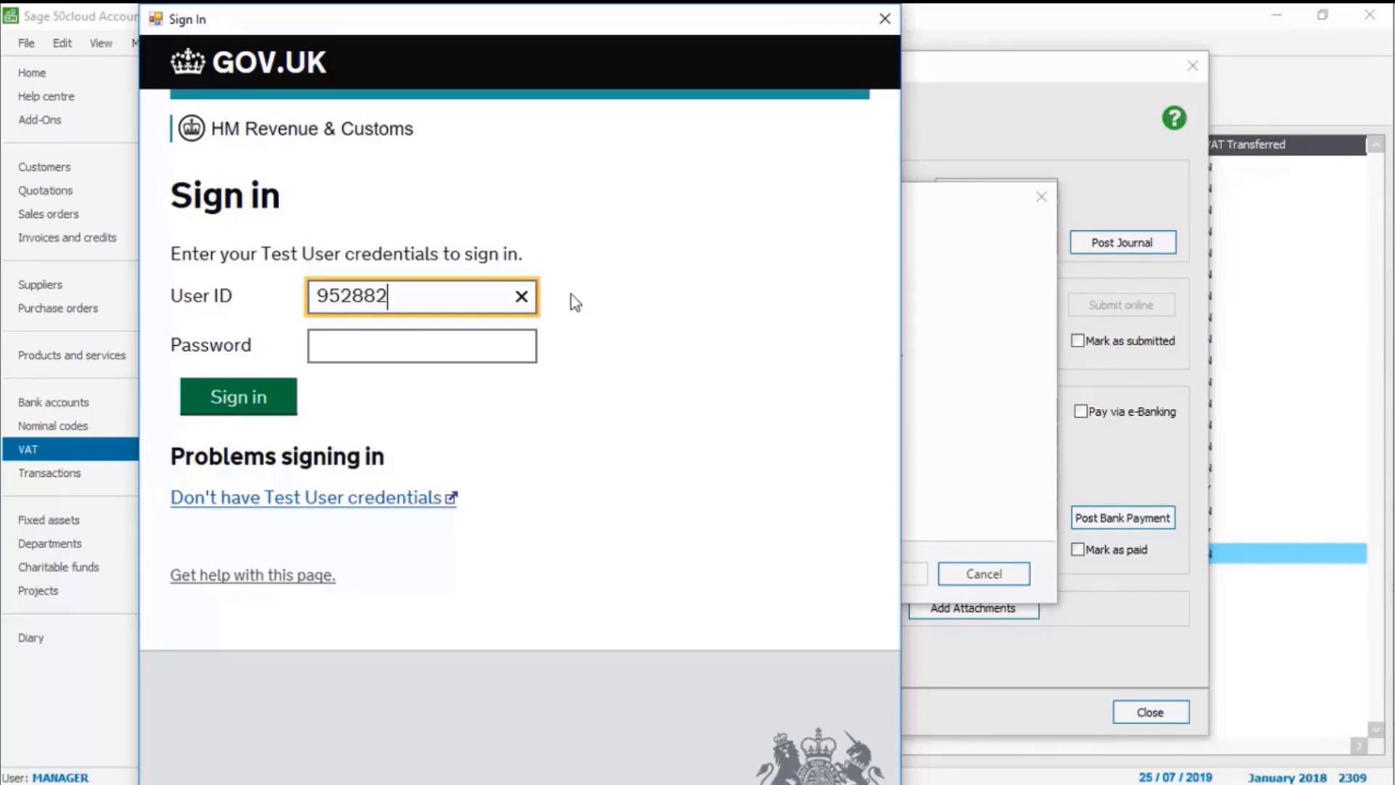
text(825353)
key(Tab)
text(**********)
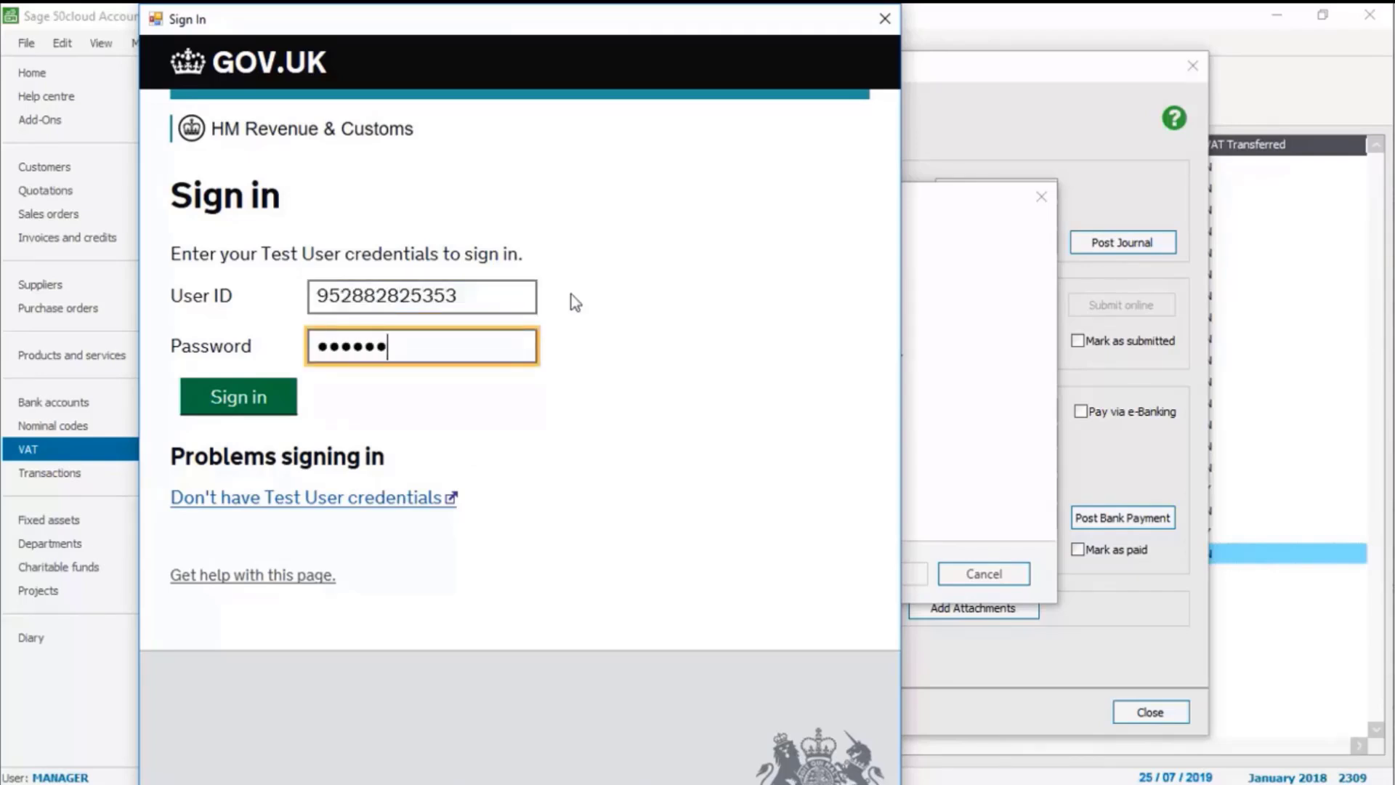
text(***)
click(236, 402)
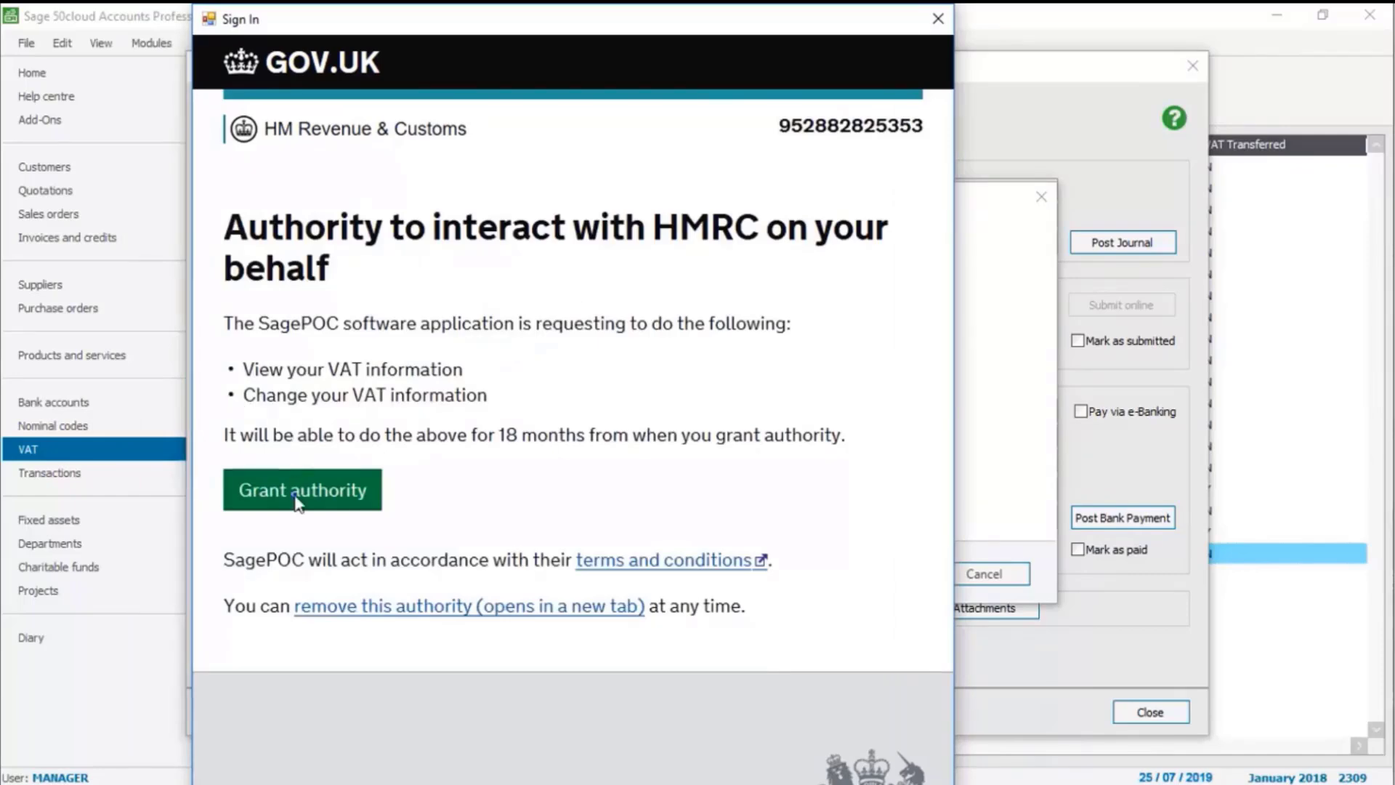
click(367, 490)
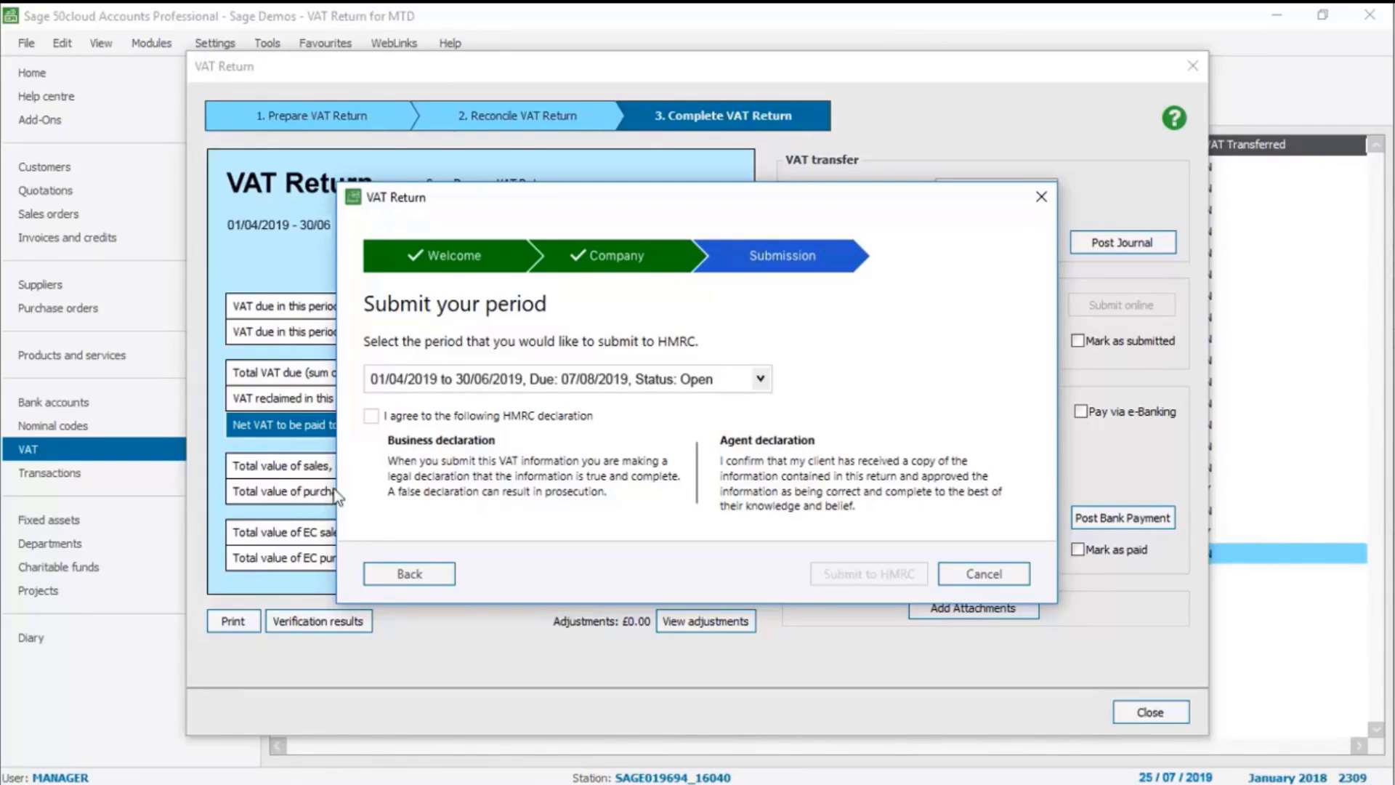
- Accept the HMRC declaration, submit the 01/04/2019–30/06/2019 return, and close the Congratulations page
click(371, 416)
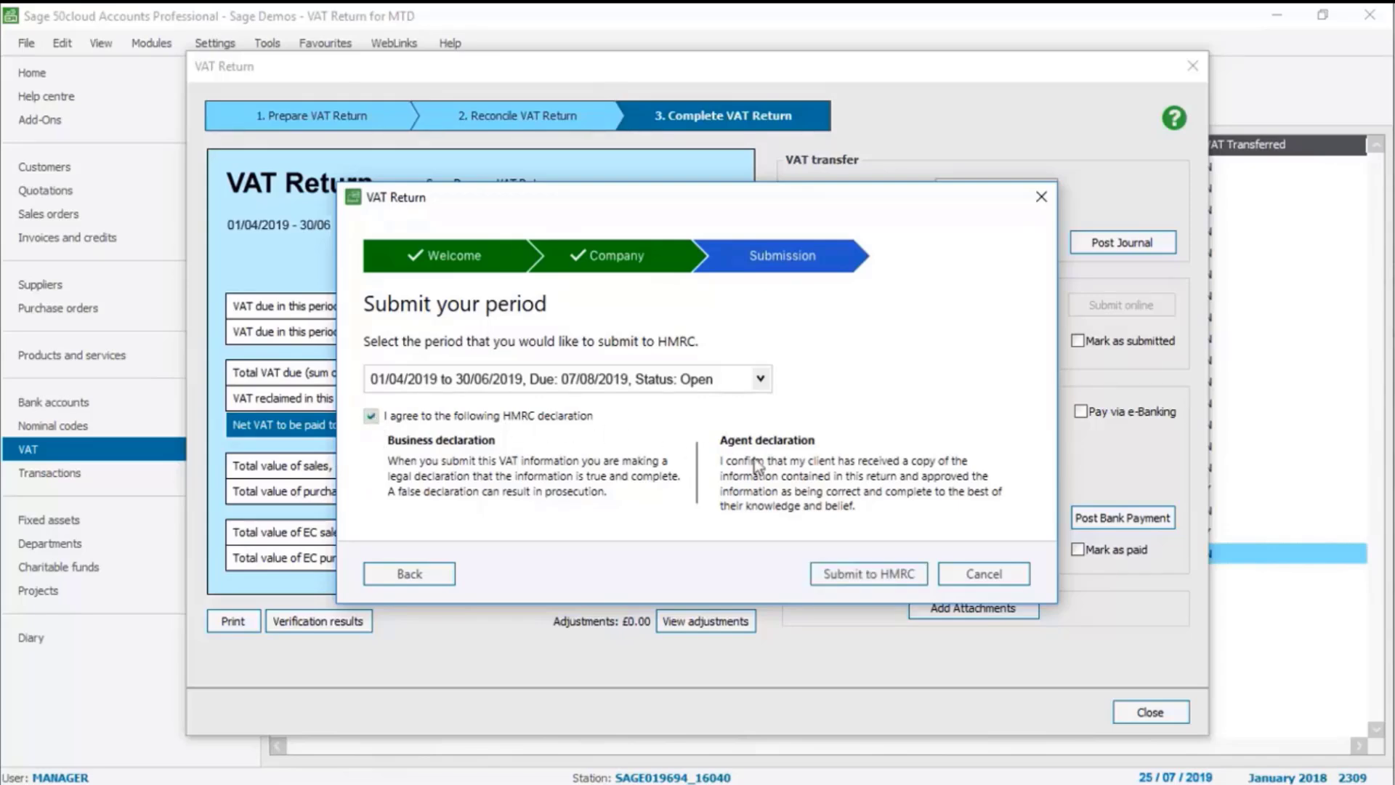
click(874, 578)
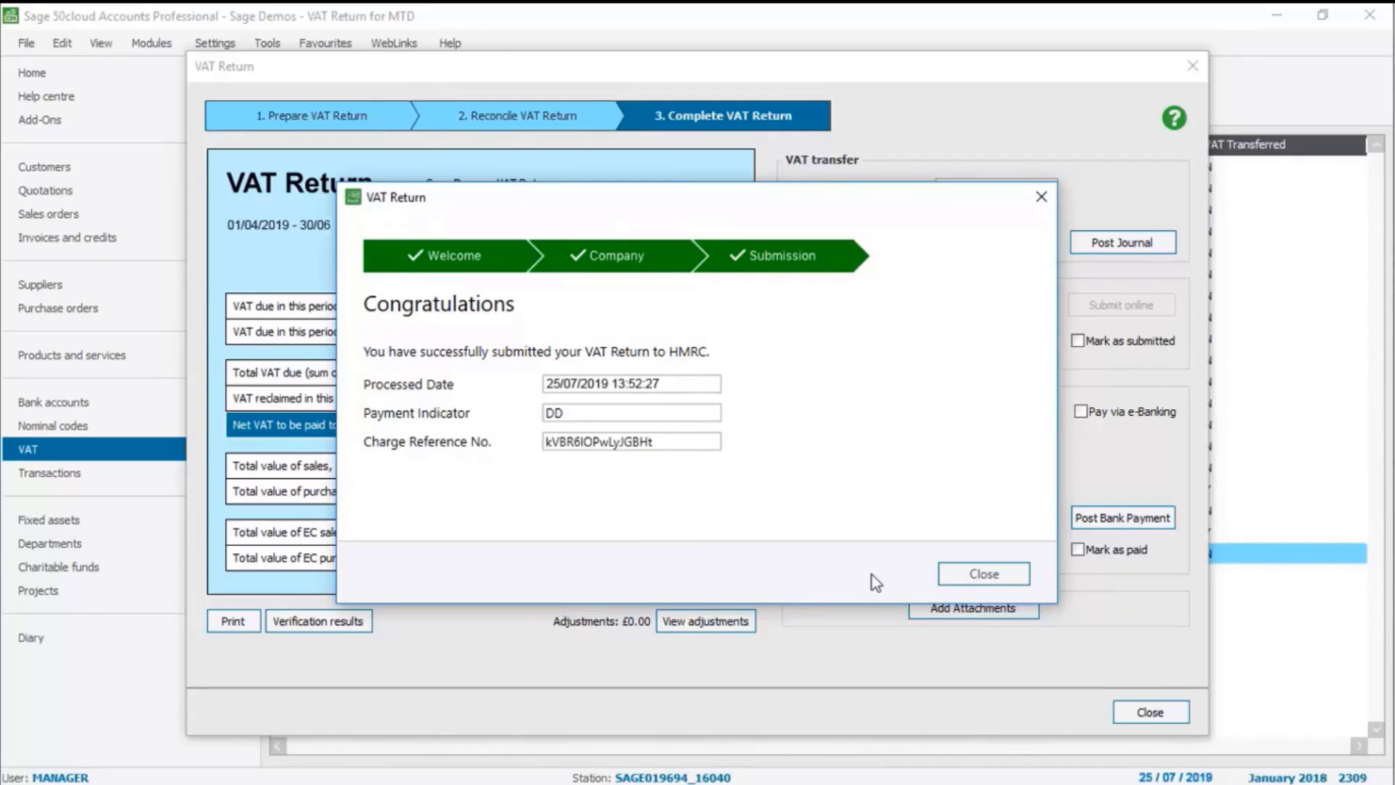
click(984, 573)
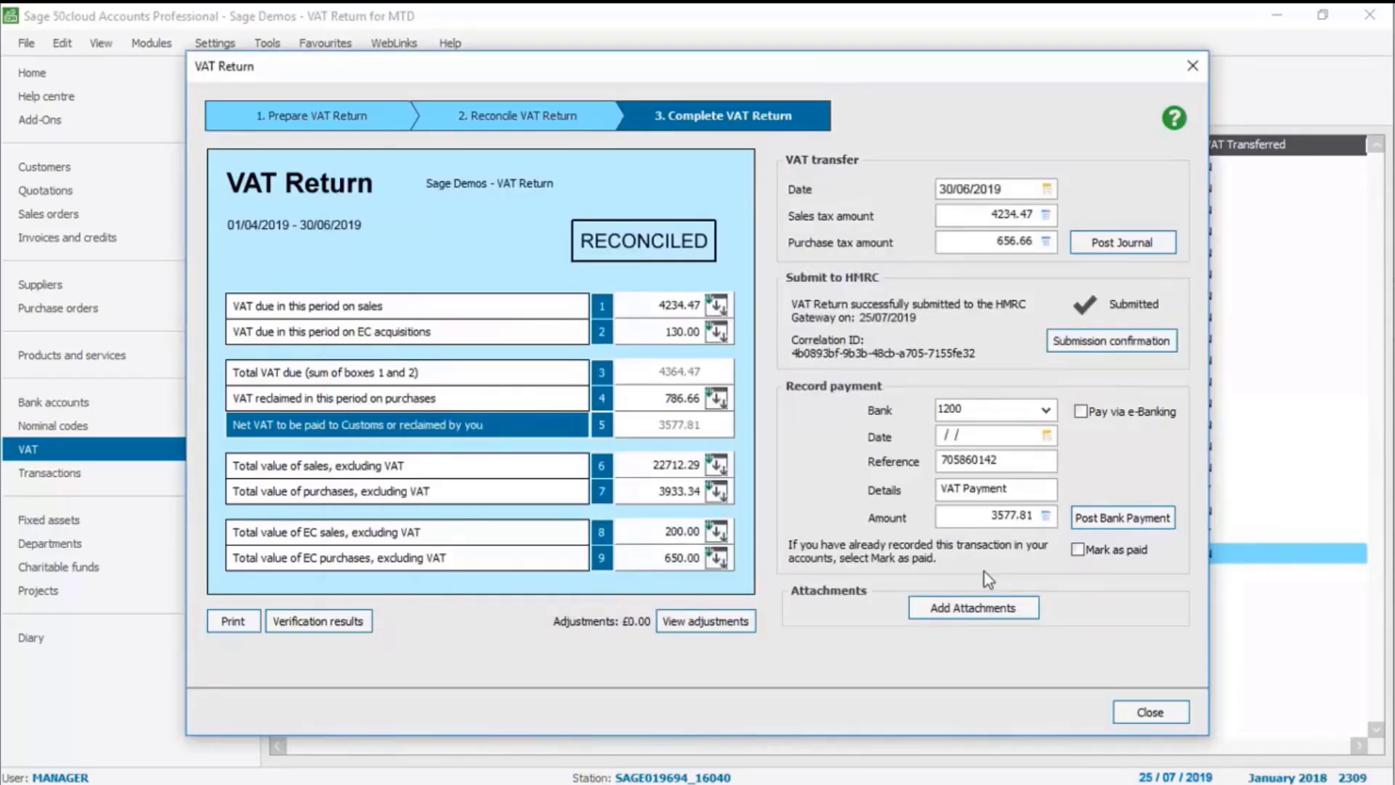
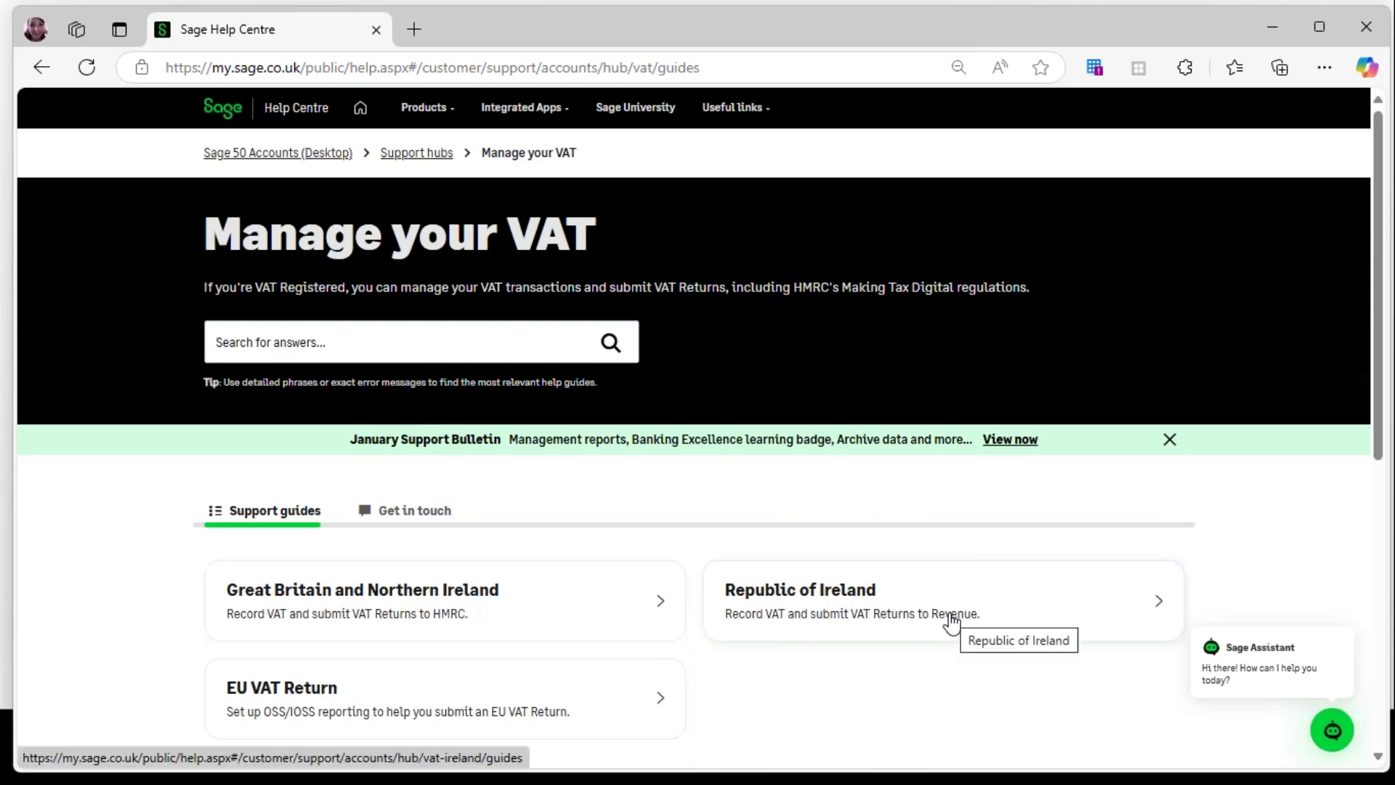
- Open the Great Britain and Northern Ireland VAT guides and close the VAT Masterclass Webinar Series pop-up
click(514, 591)
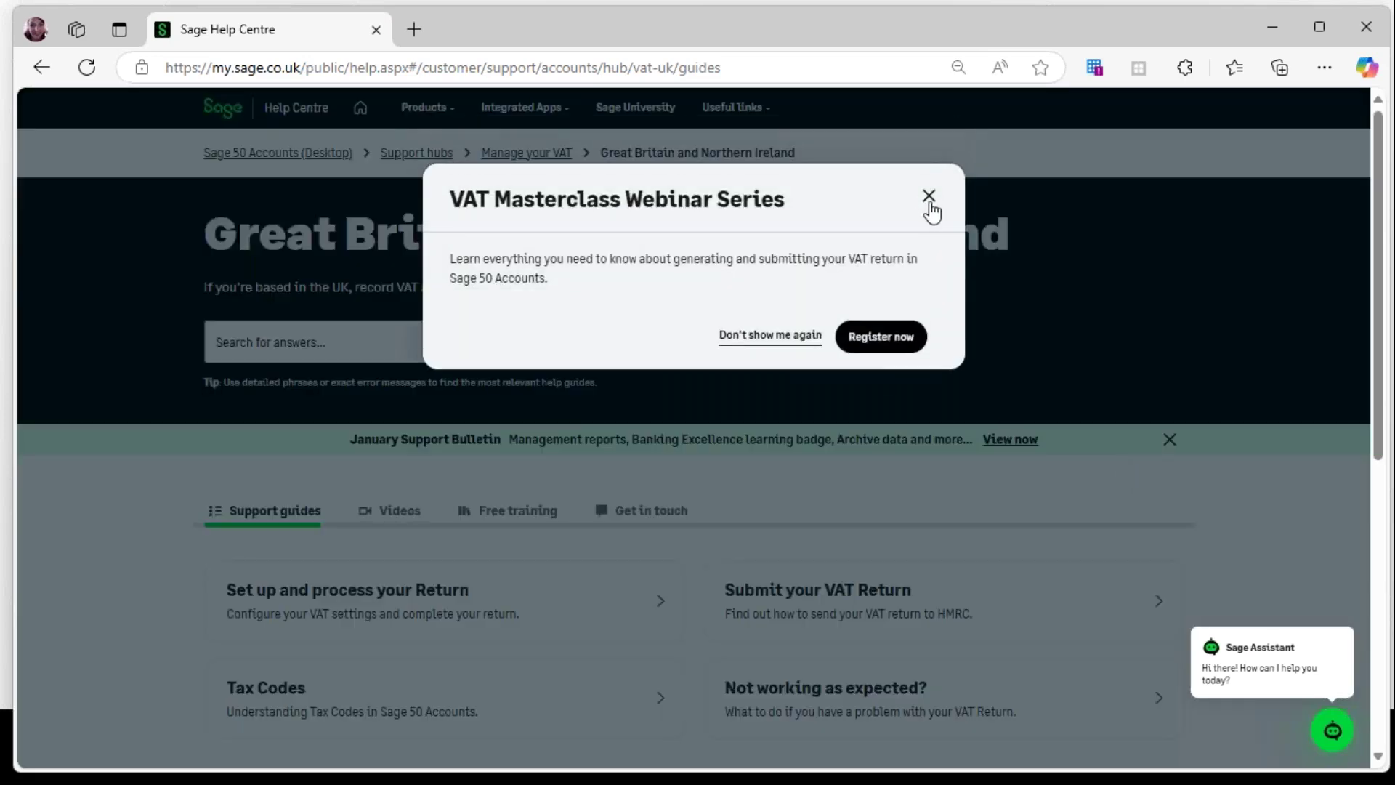
click(930, 197)
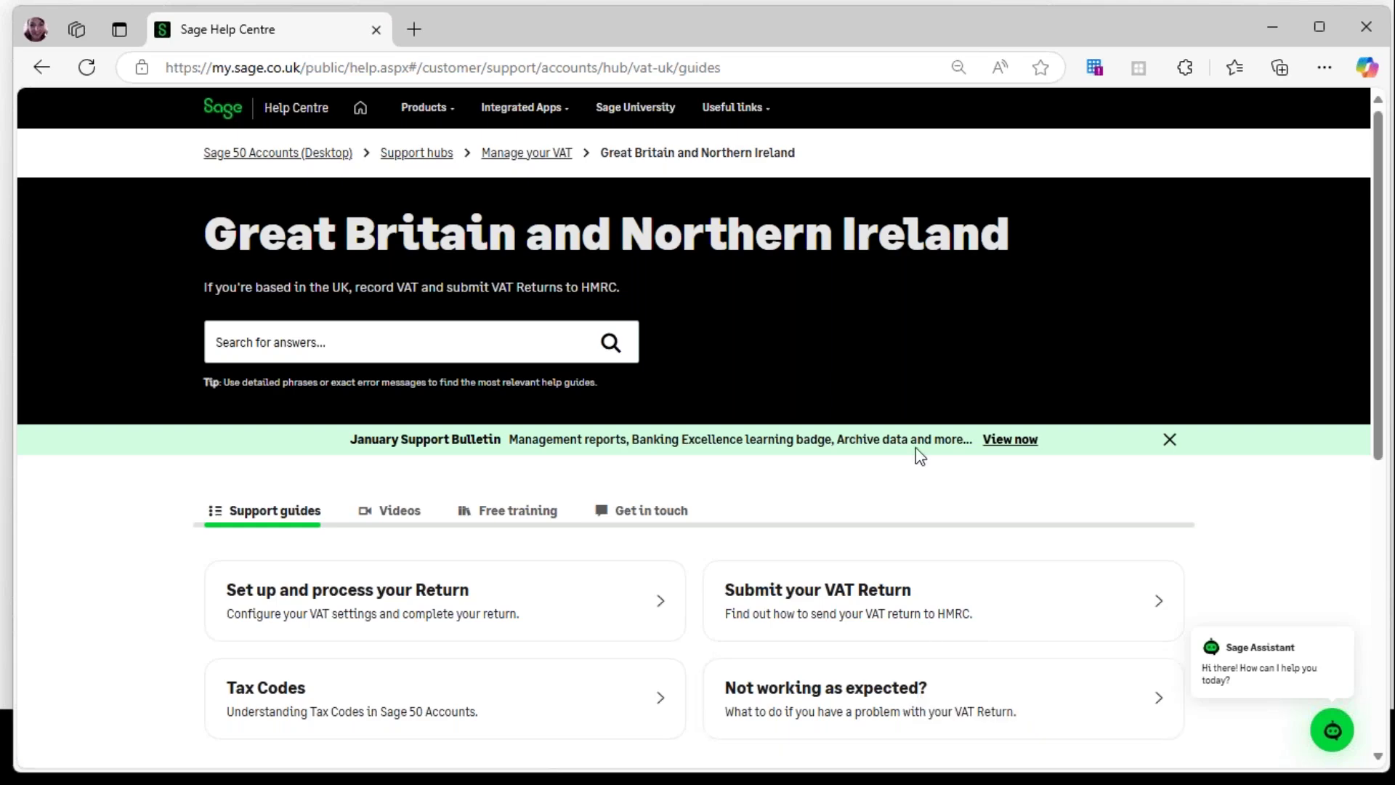
- Search the help guides for 'Webinars' and open the 'Webinars for Sage 50 Accounts' article
click(325, 341)
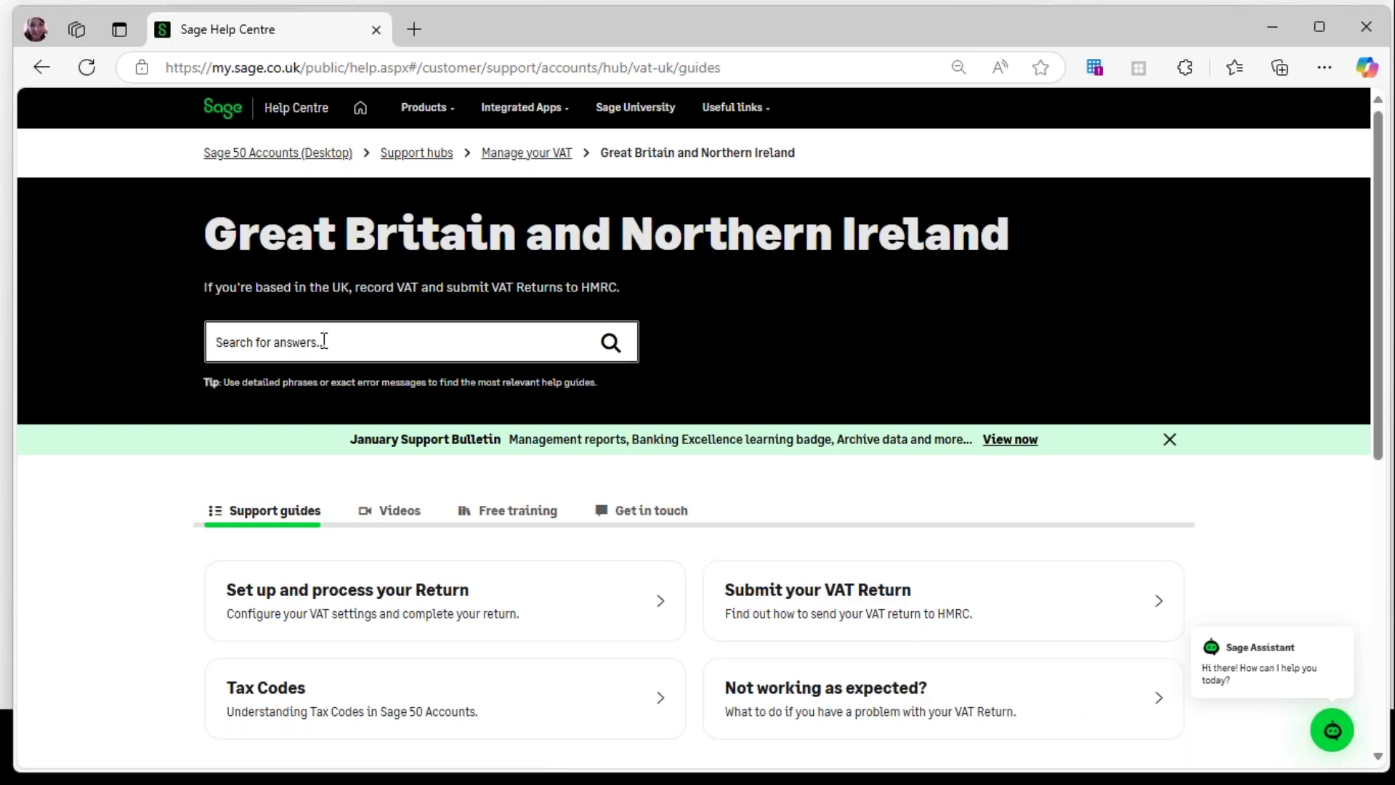
text(Webinars)
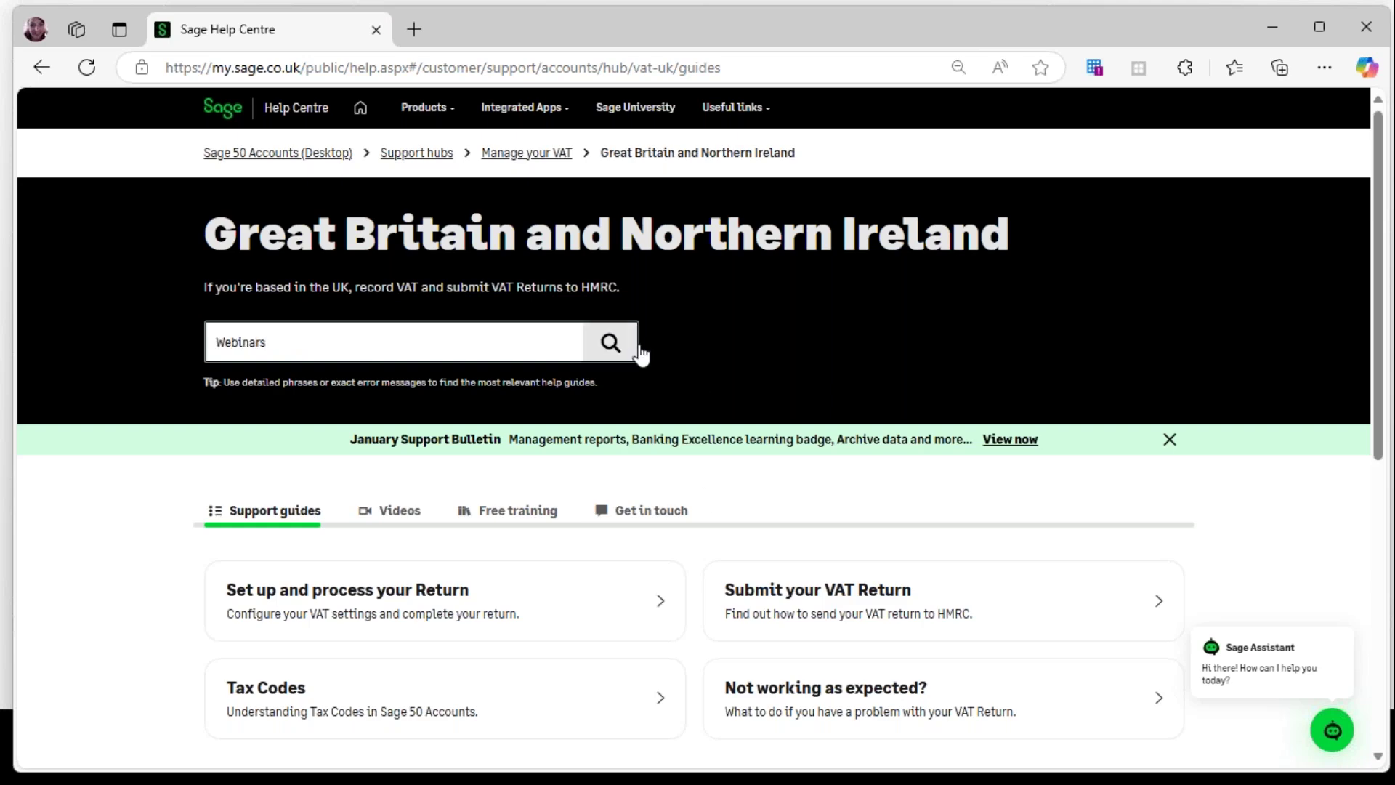
click(615, 347)
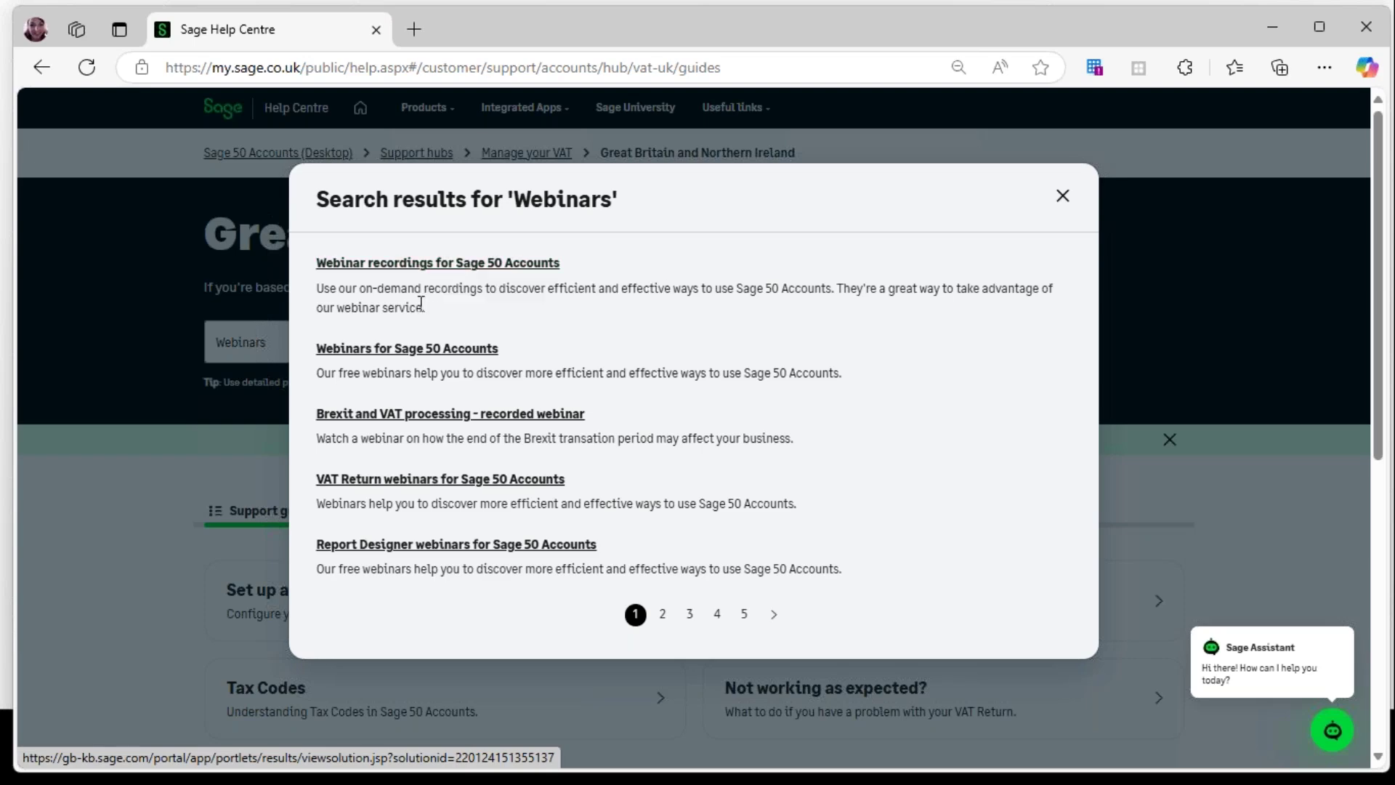
click(406, 350)
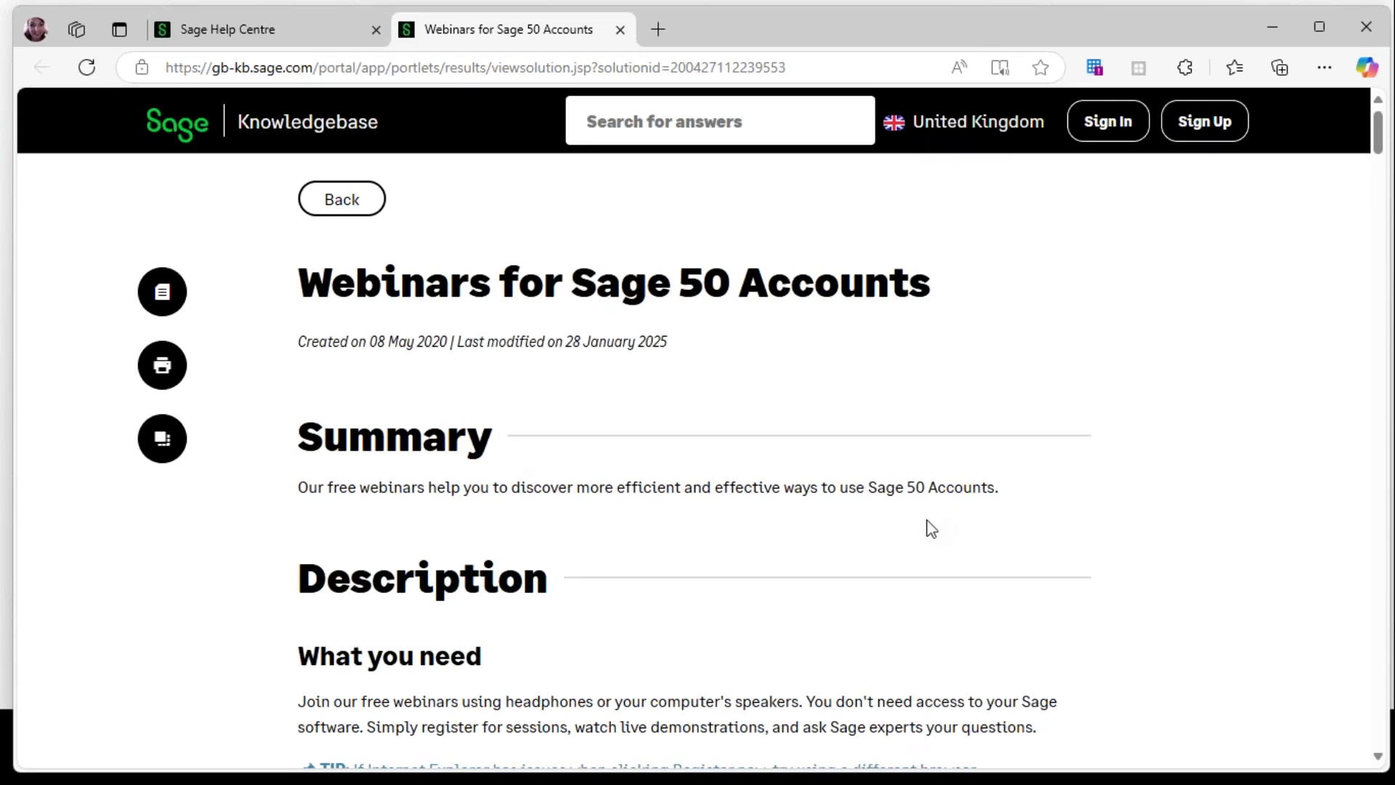
scroll(930, 527, down, 7)
scroll(931, 529, down, 8)
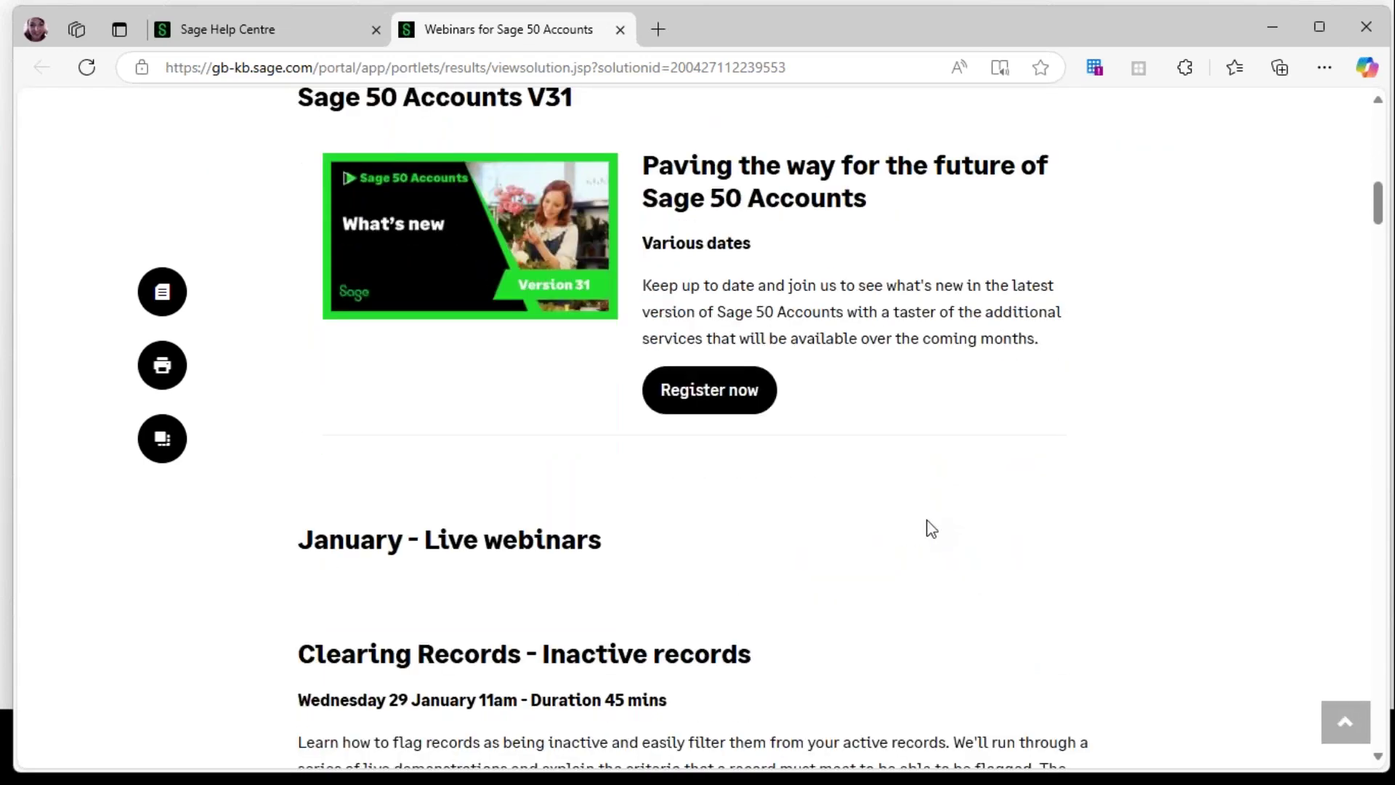
scroll(927, 527, down, 6)
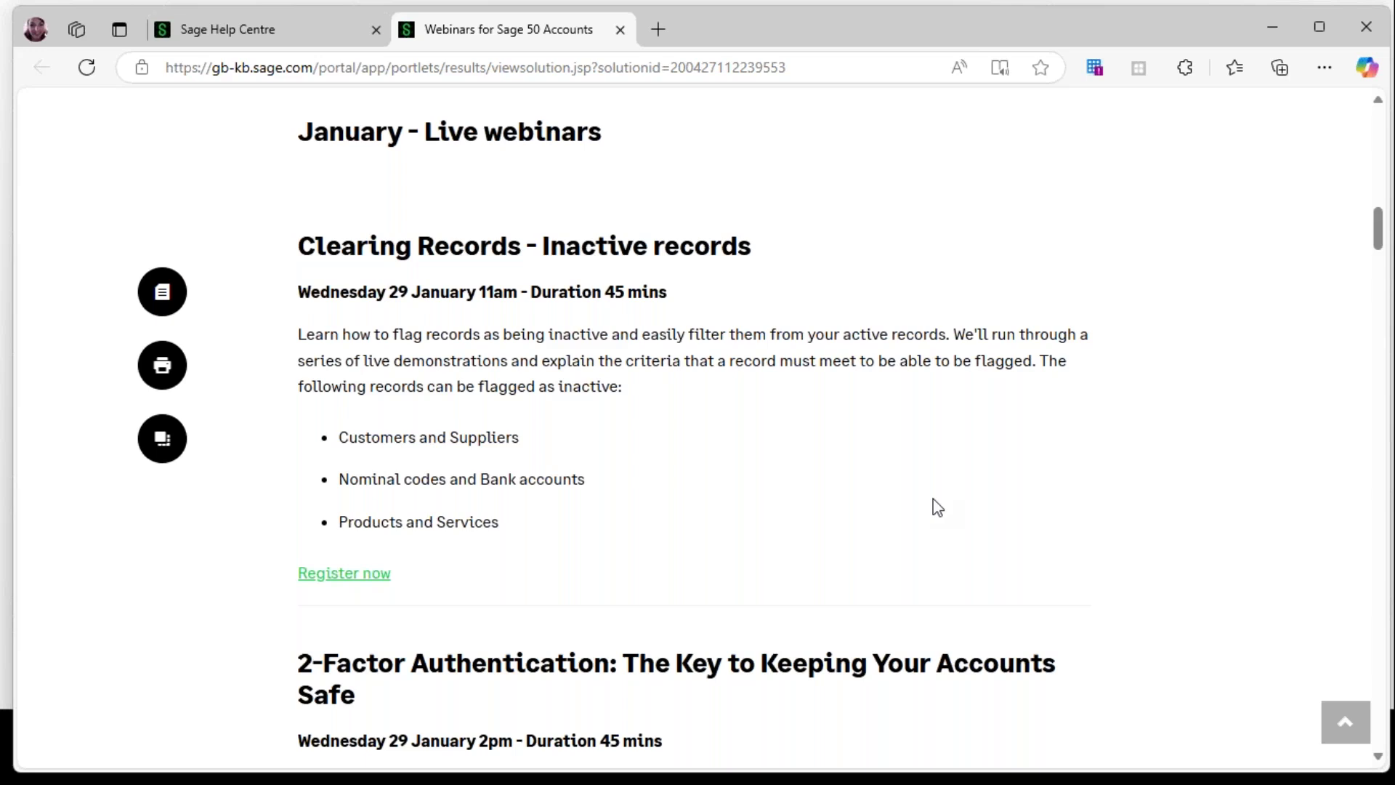
scroll(933, 499, down, 5)
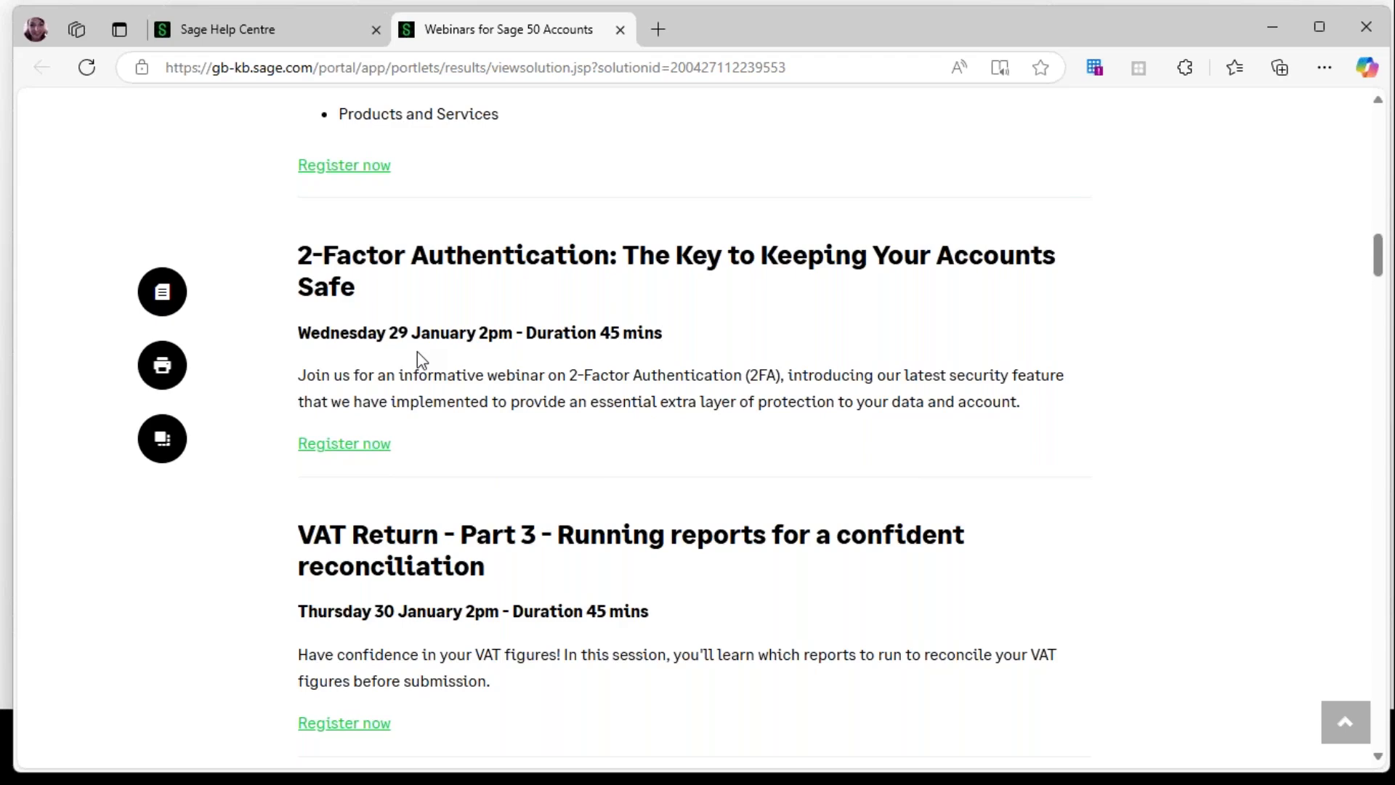
scroll(563, 465, down, 3)
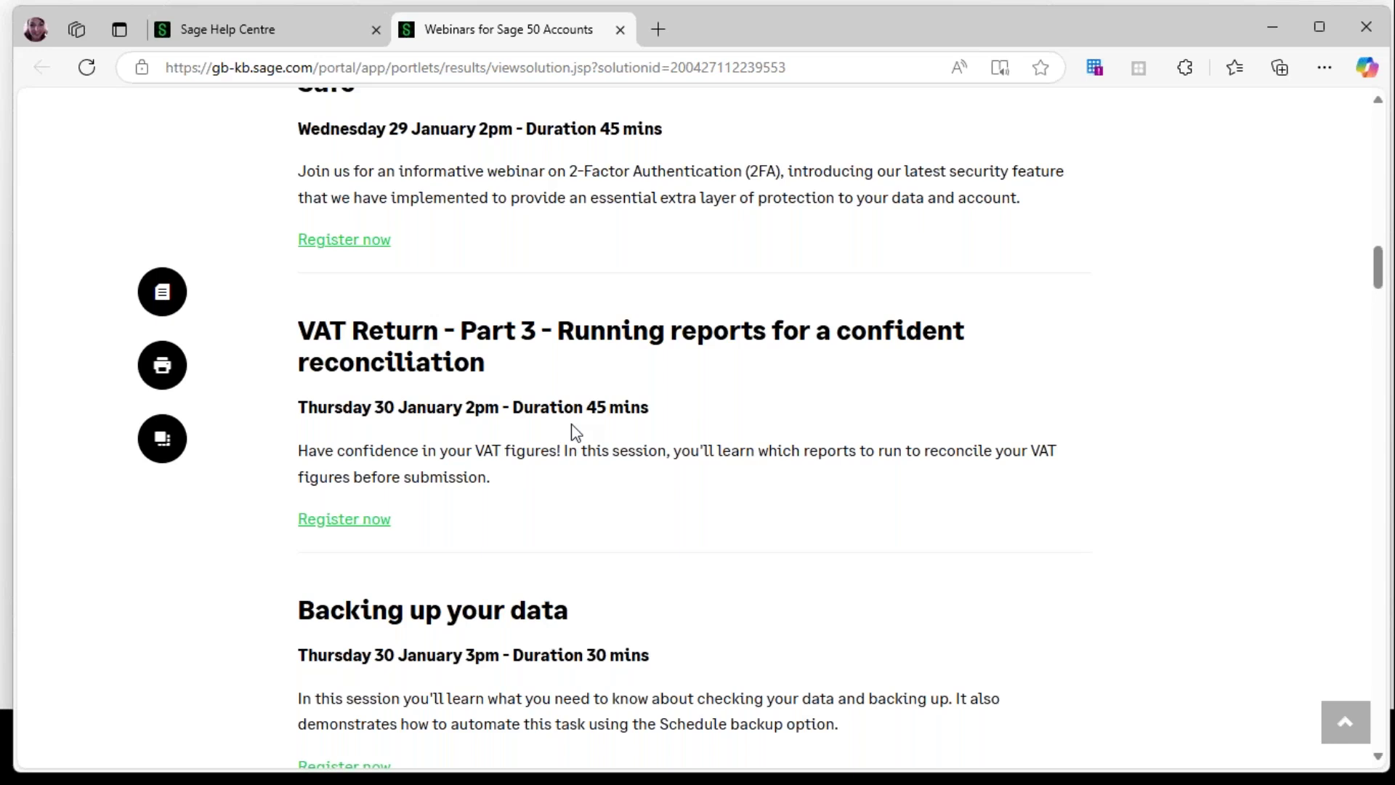
scroll(573, 438, down, 4)
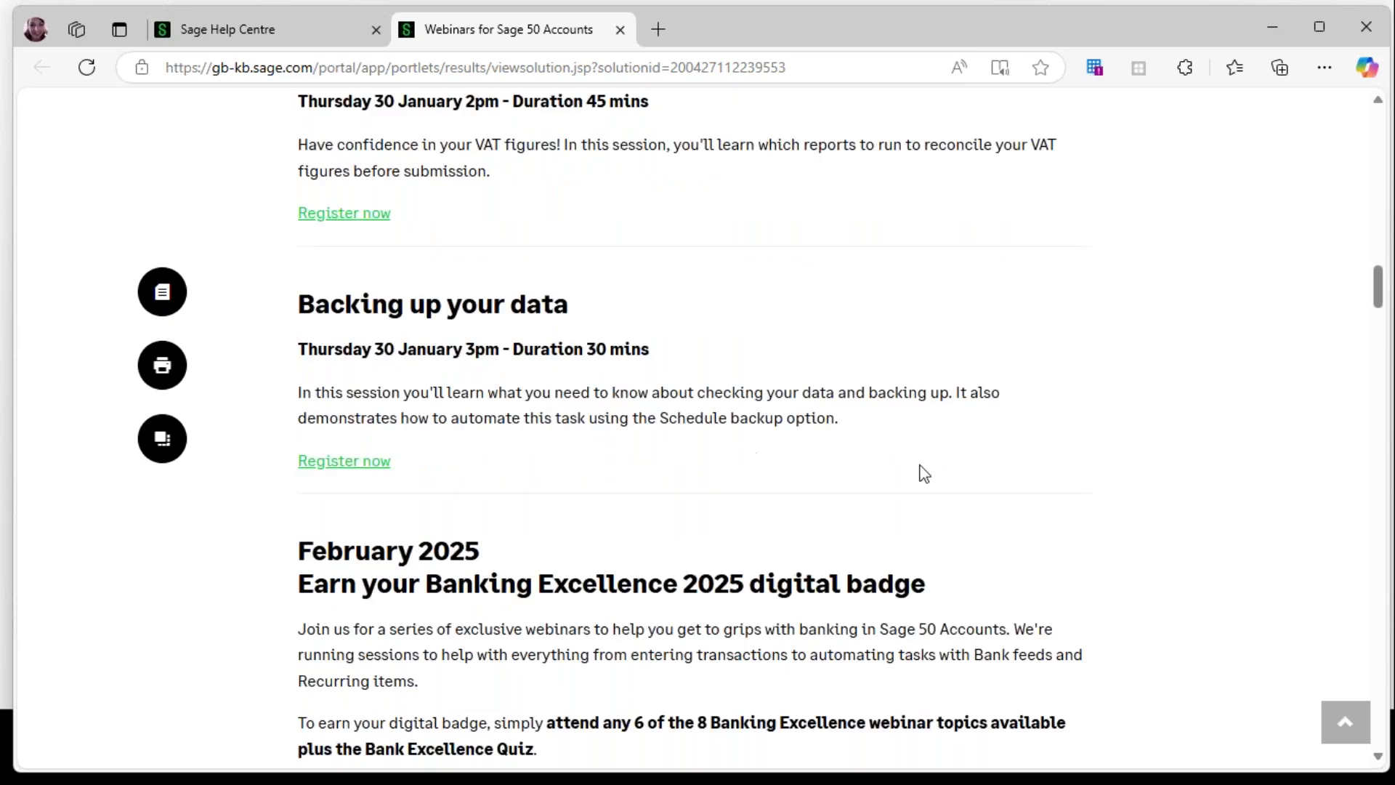
scroll(933, 474, down, 5)
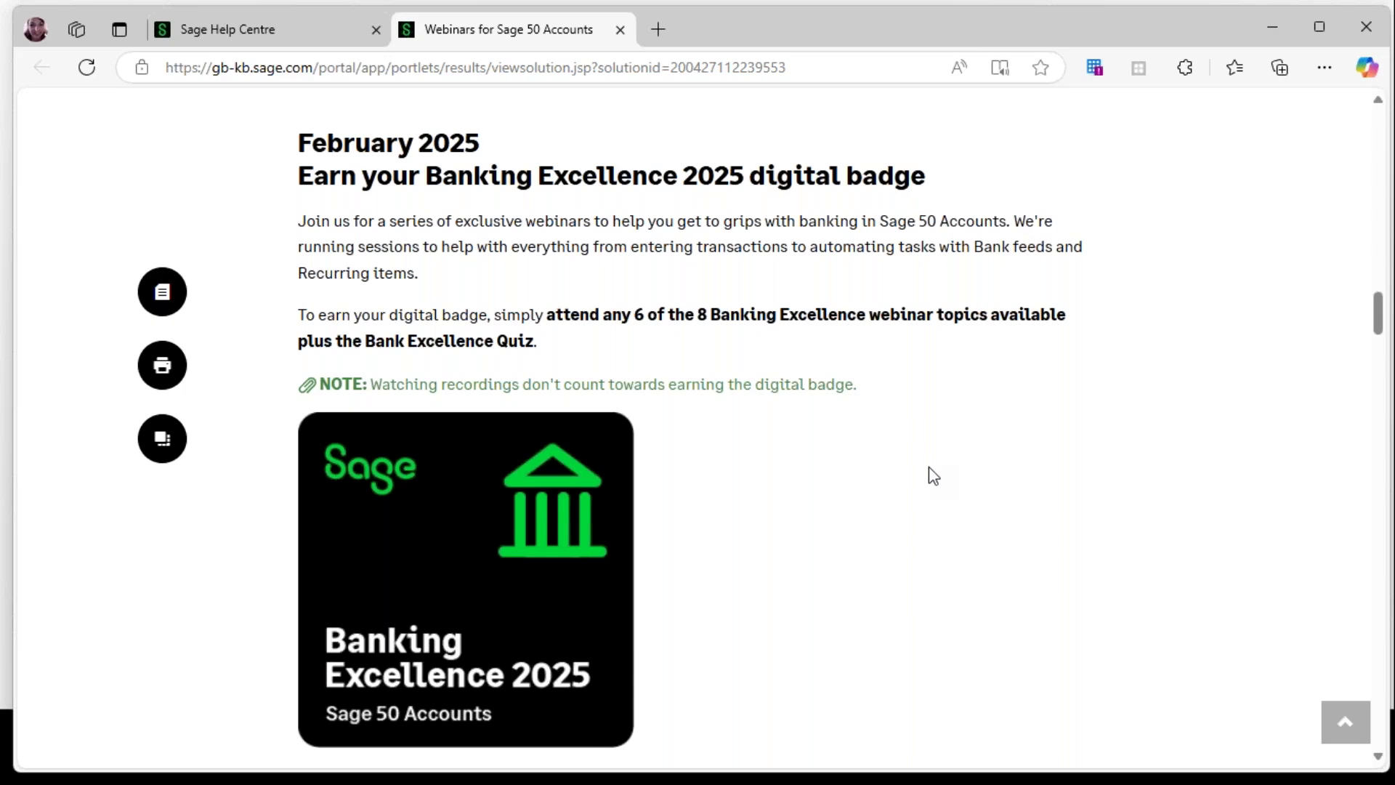
scroll(933, 476, down, 7)
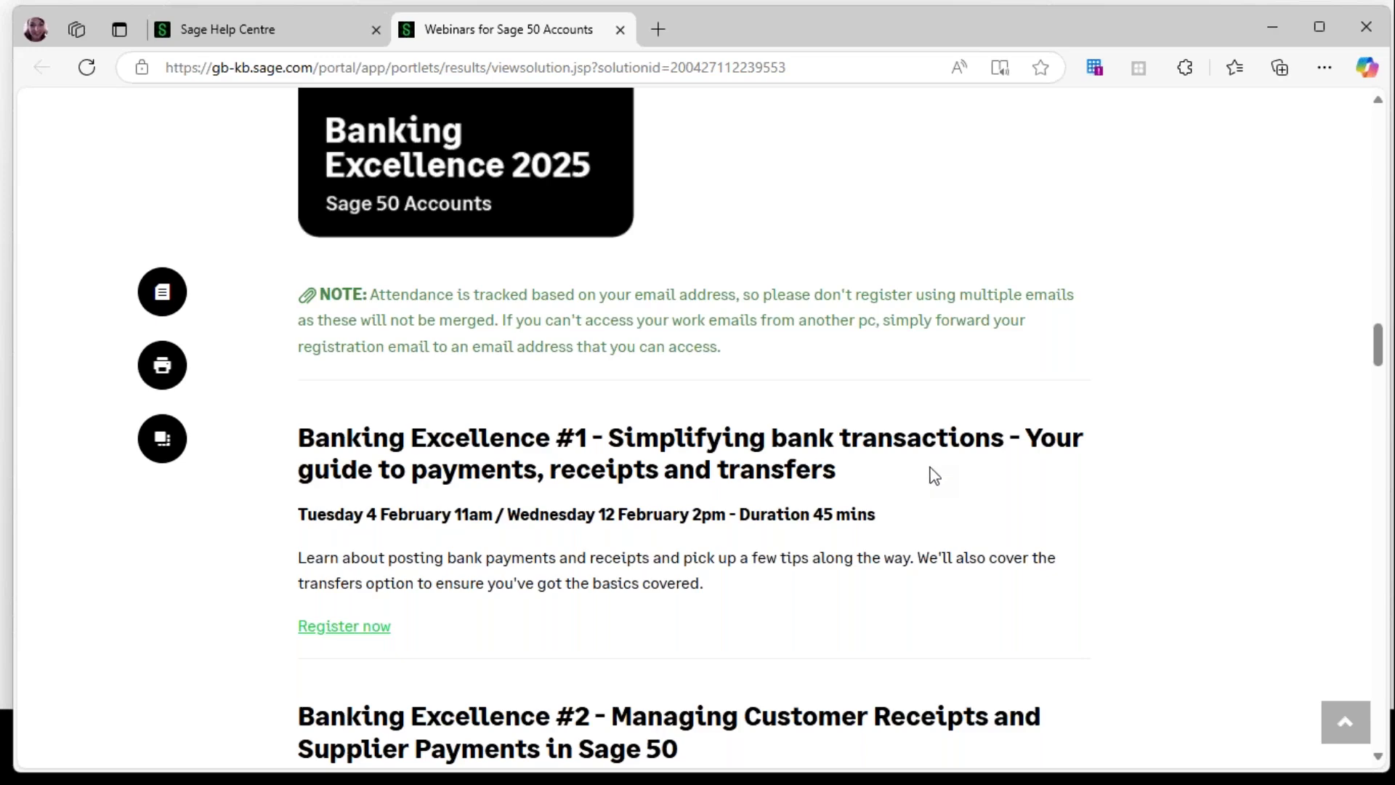
scroll(931, 470, down, 1)
scroll(936, 479, down, 15)
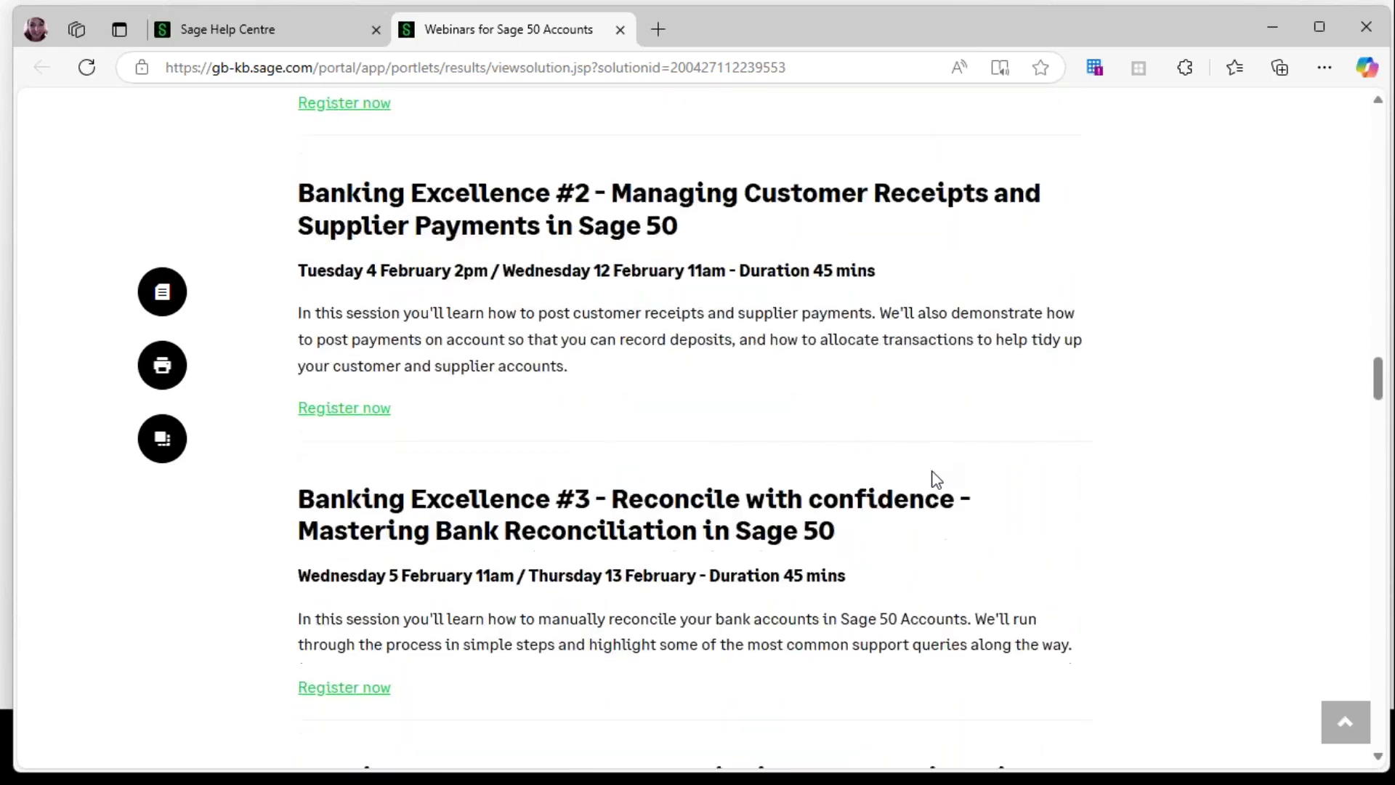
scroll(936, 480, down, 15)
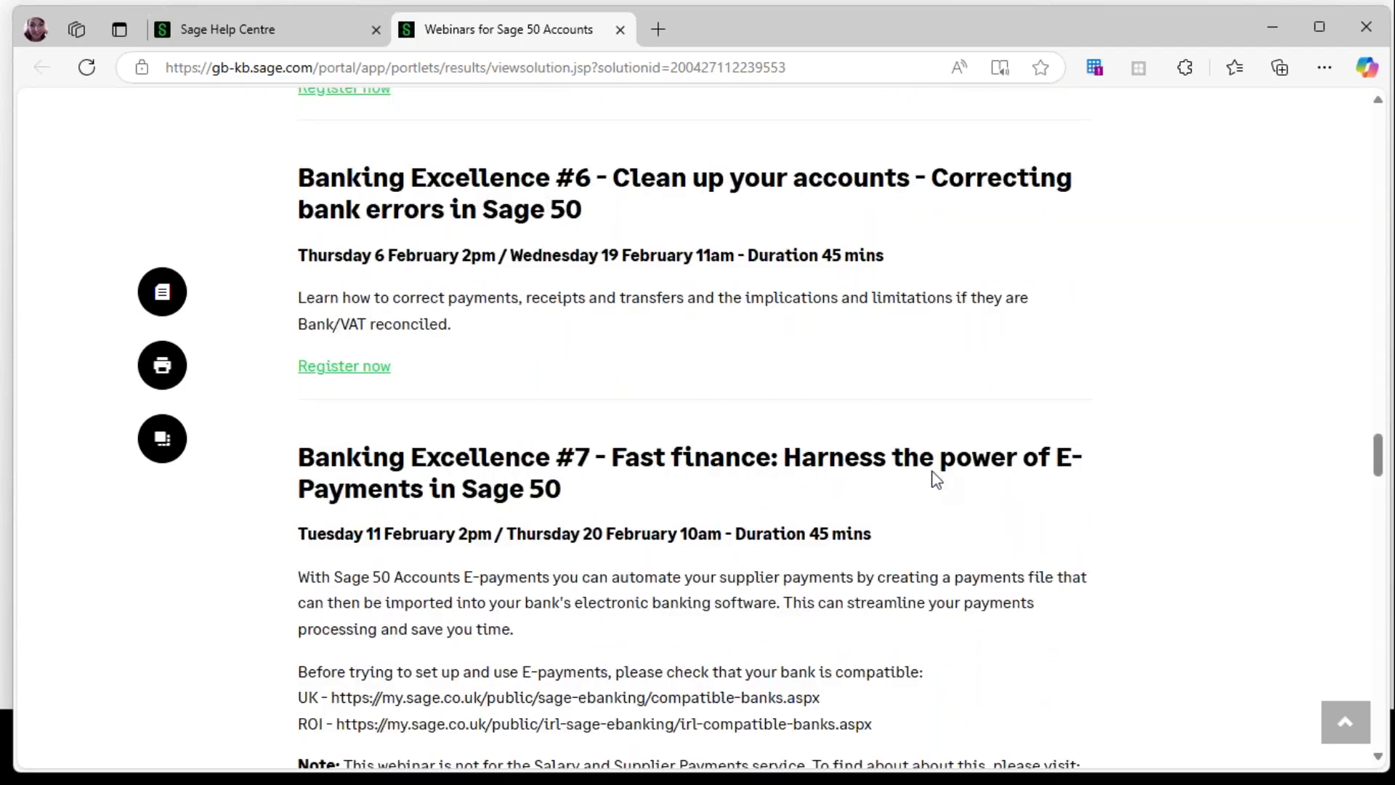
scroll(840, 431, down, 3)
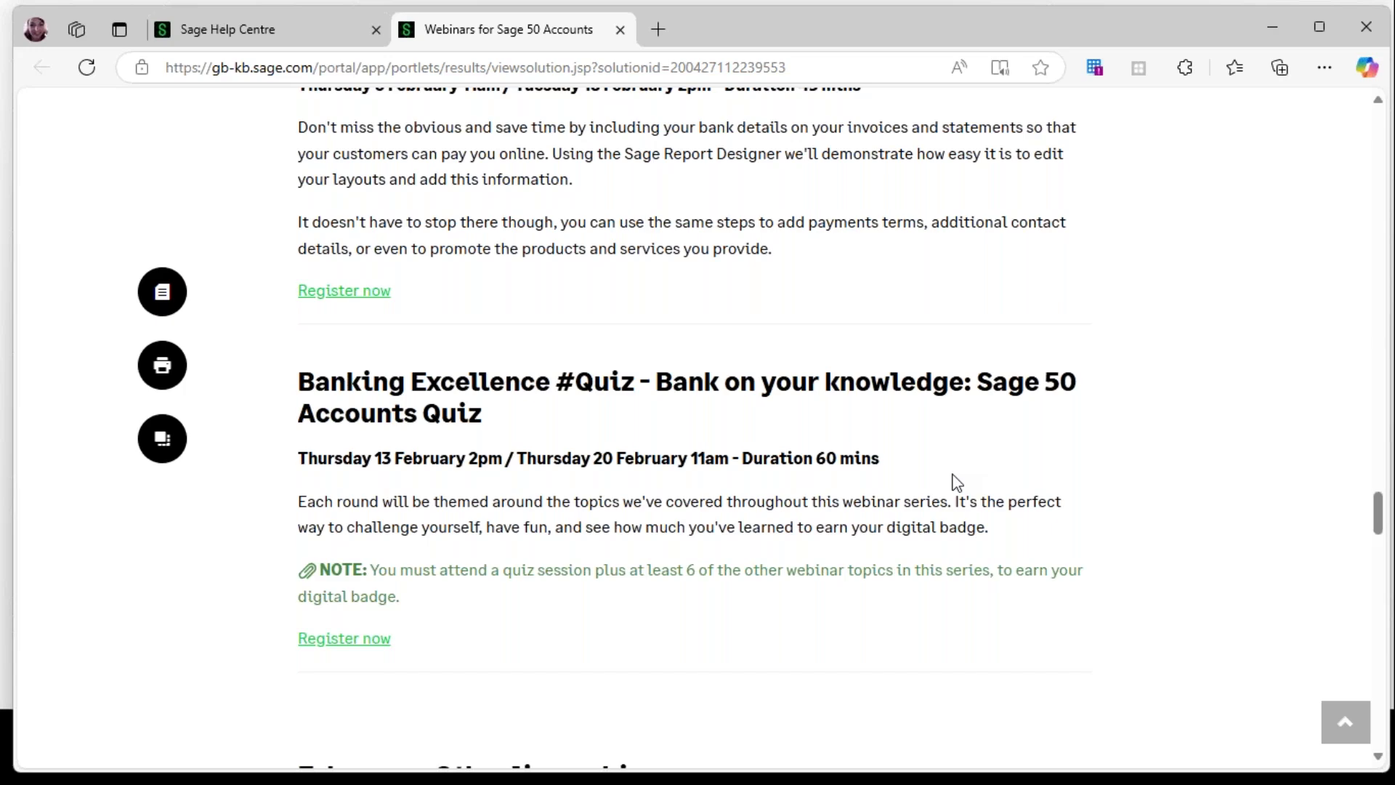
- Minimise the browser and bring the Sage 50 Accounts window back to the front
click(1274, 27)
mouse_move(857, 759)
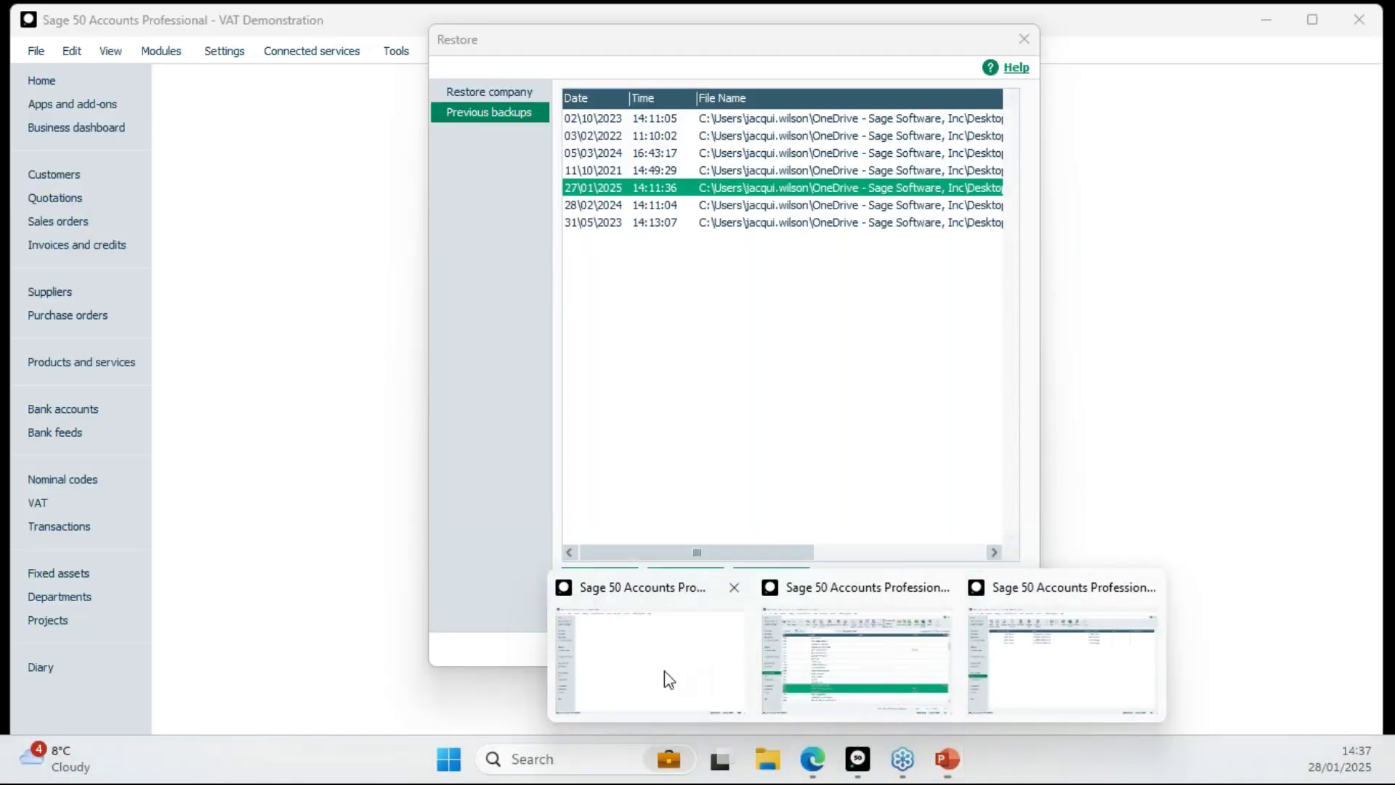
click(666, 673)
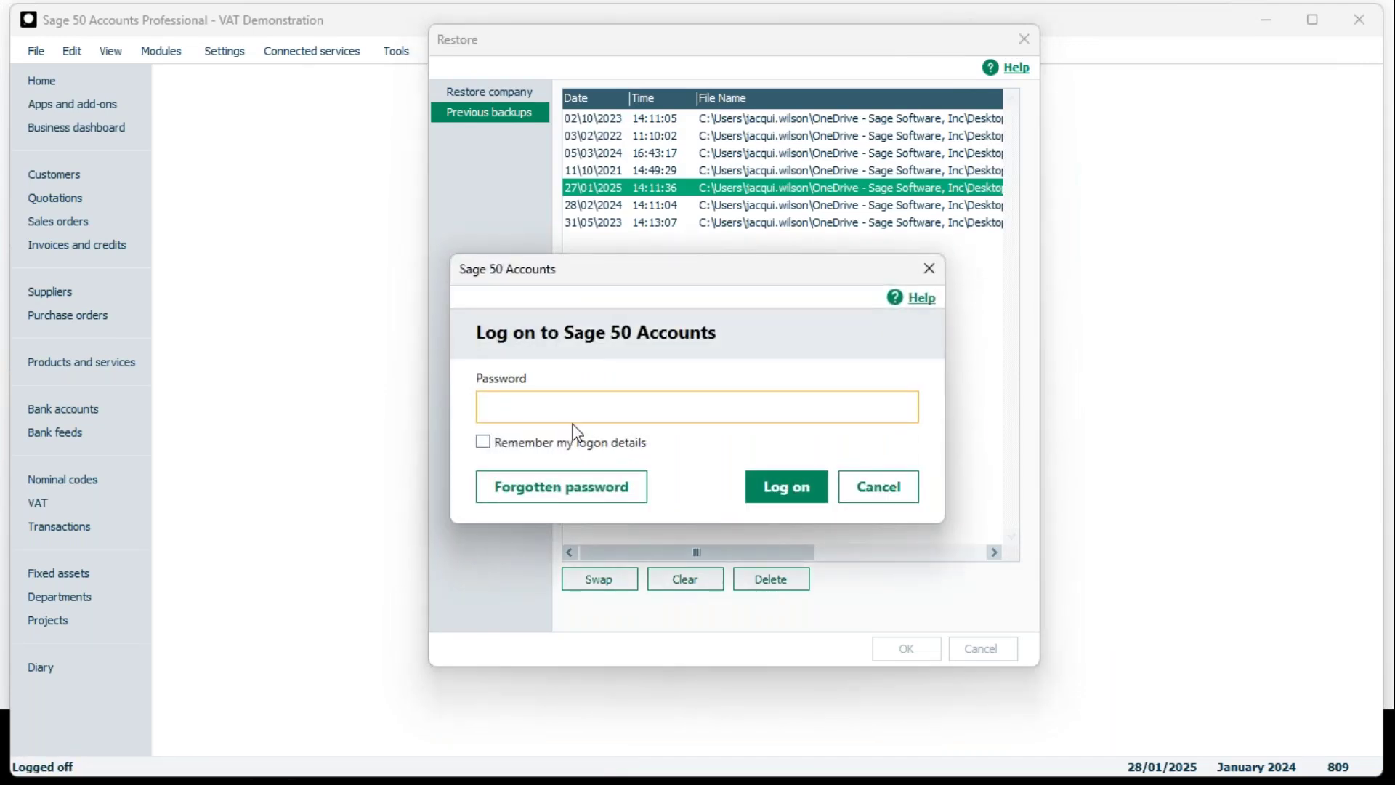
- Log back on to Sage 50 with the password and close the Restore previous backups window
text(•)
key(Return)
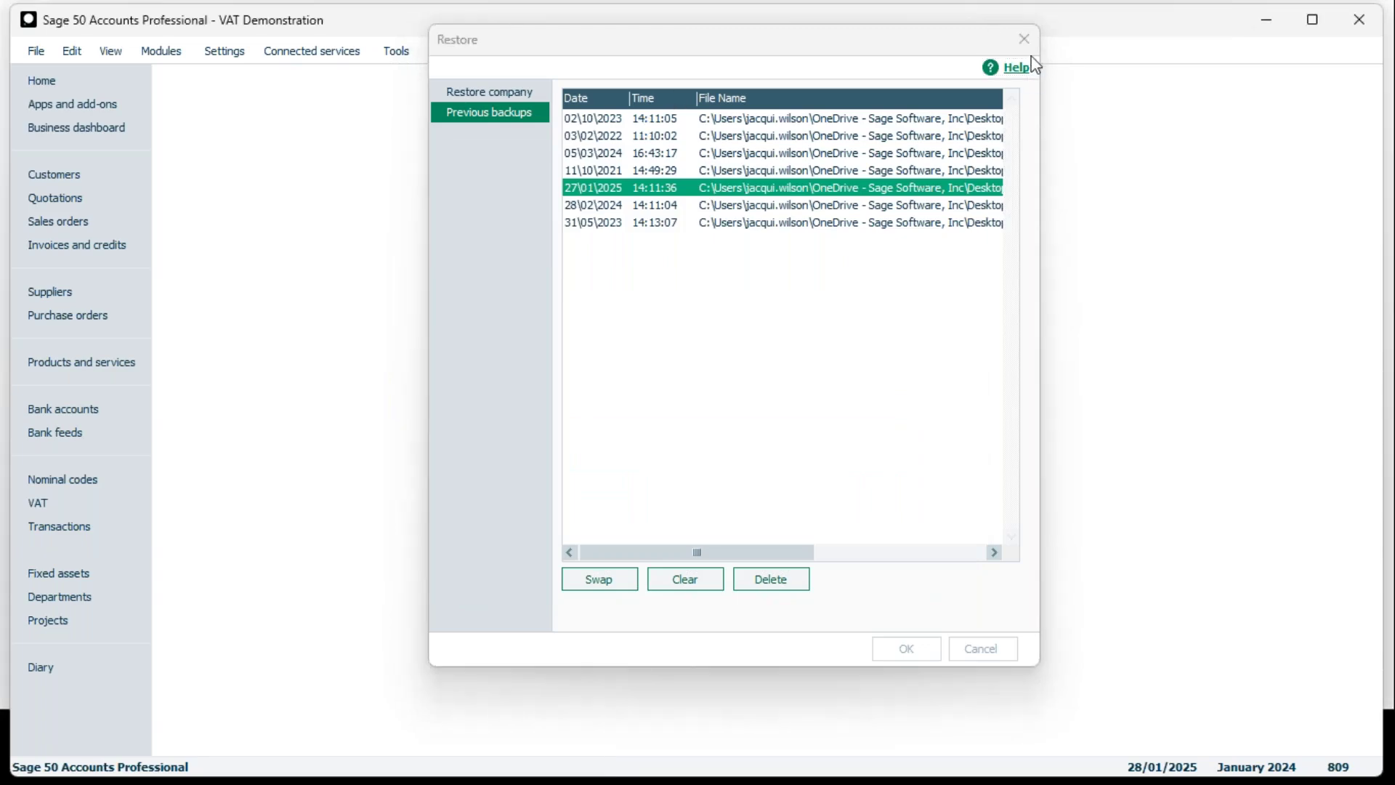
click(1018, 42)
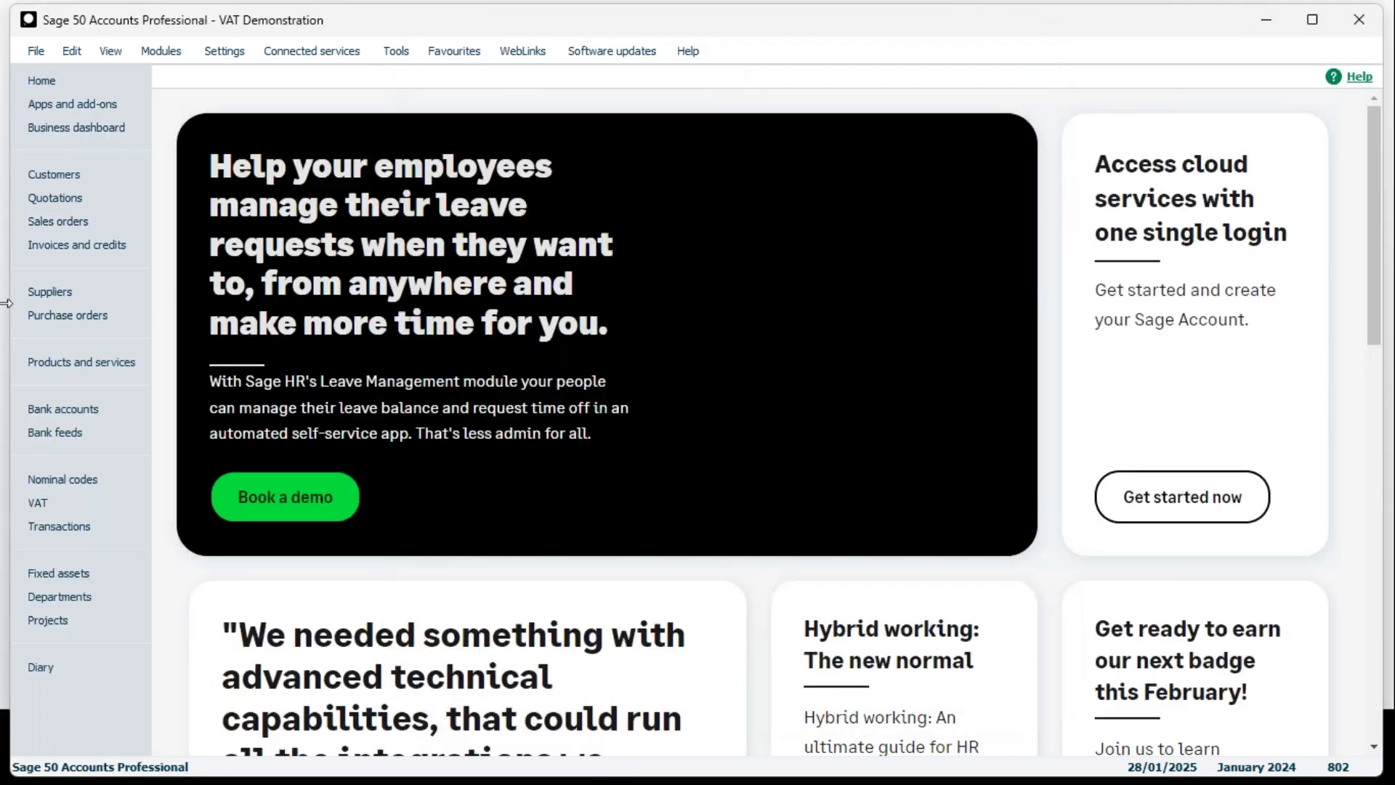
- Open VAT return 17 for 01/01/2024 to 31/03/2024 from the VAT returns list
click(68, 508)
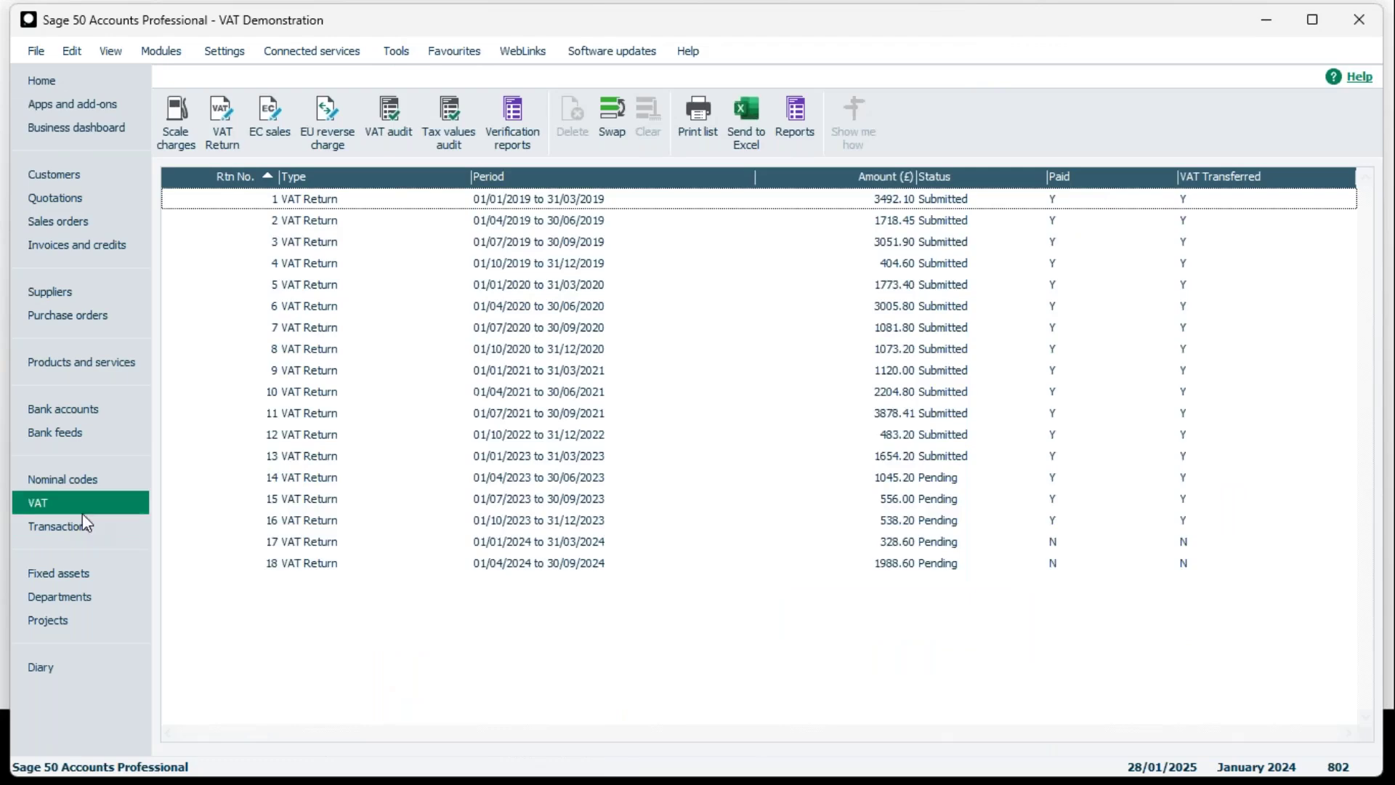
click(1071, 542)
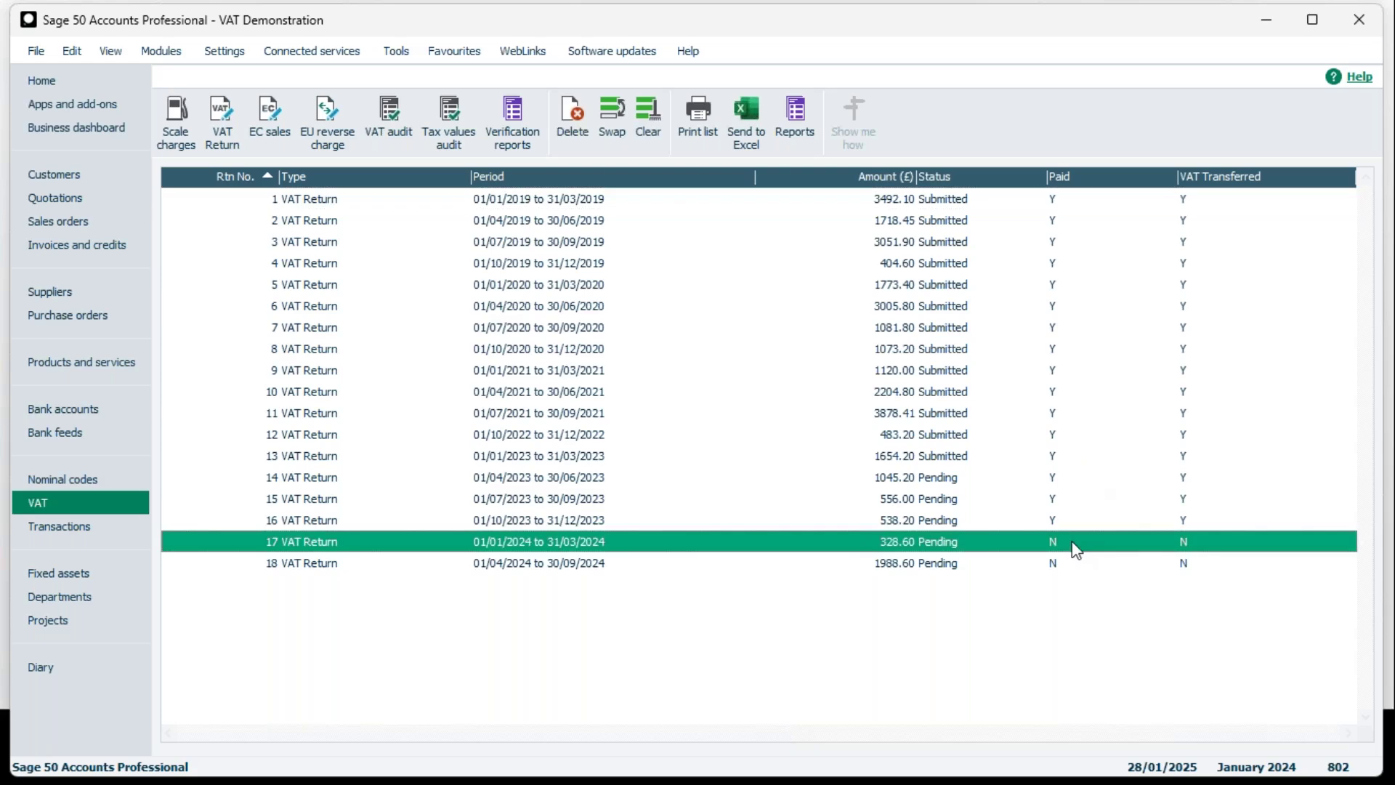
click(987, 544)
double_click(989, 550)
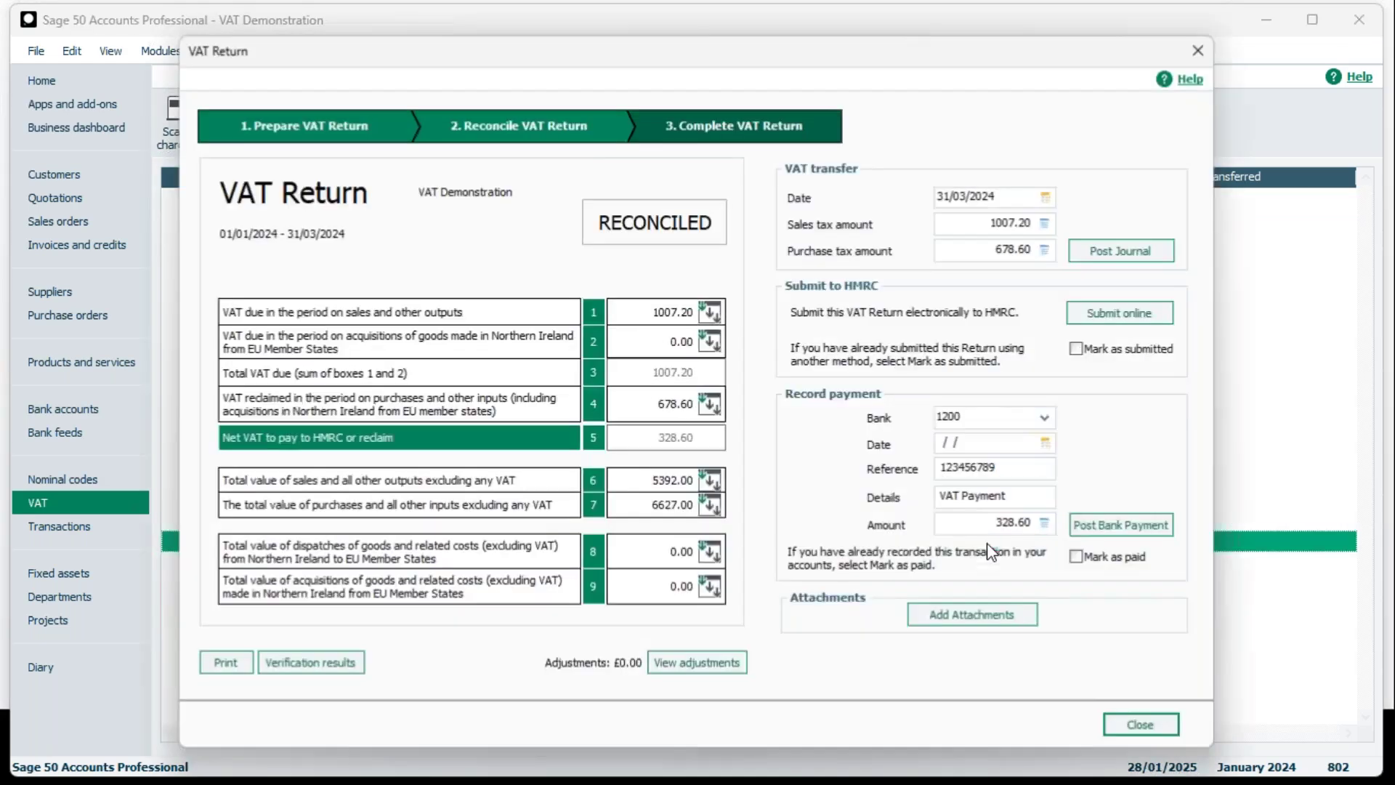